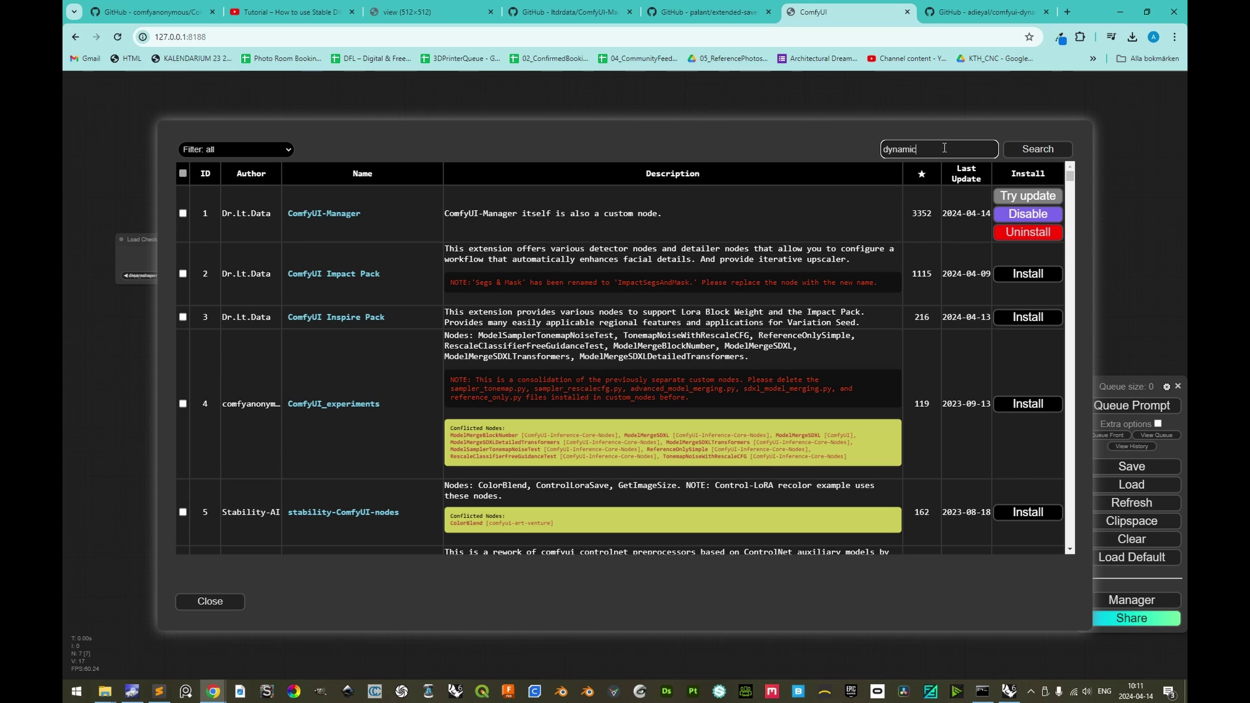
Step: Search the custom nodes for dynamicprompt, install DynamicPrompts Custom Nodes, and close the manager
type("rompt")
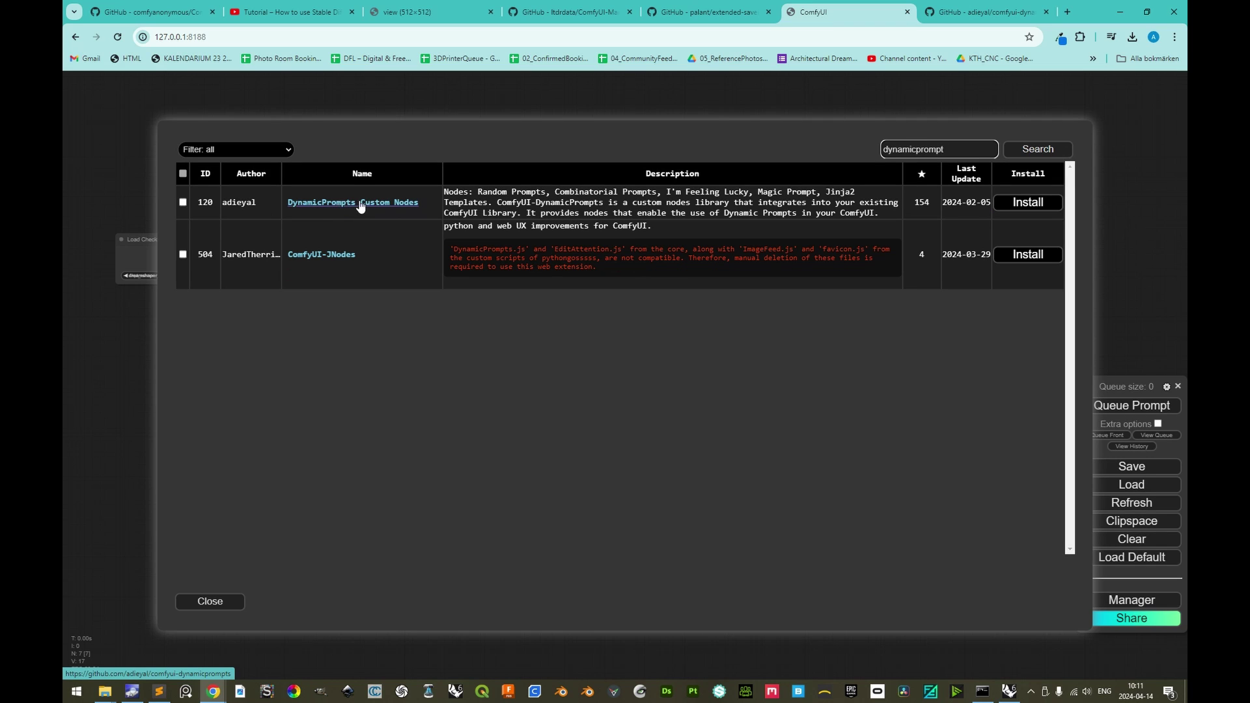
left_click(1027, 203)
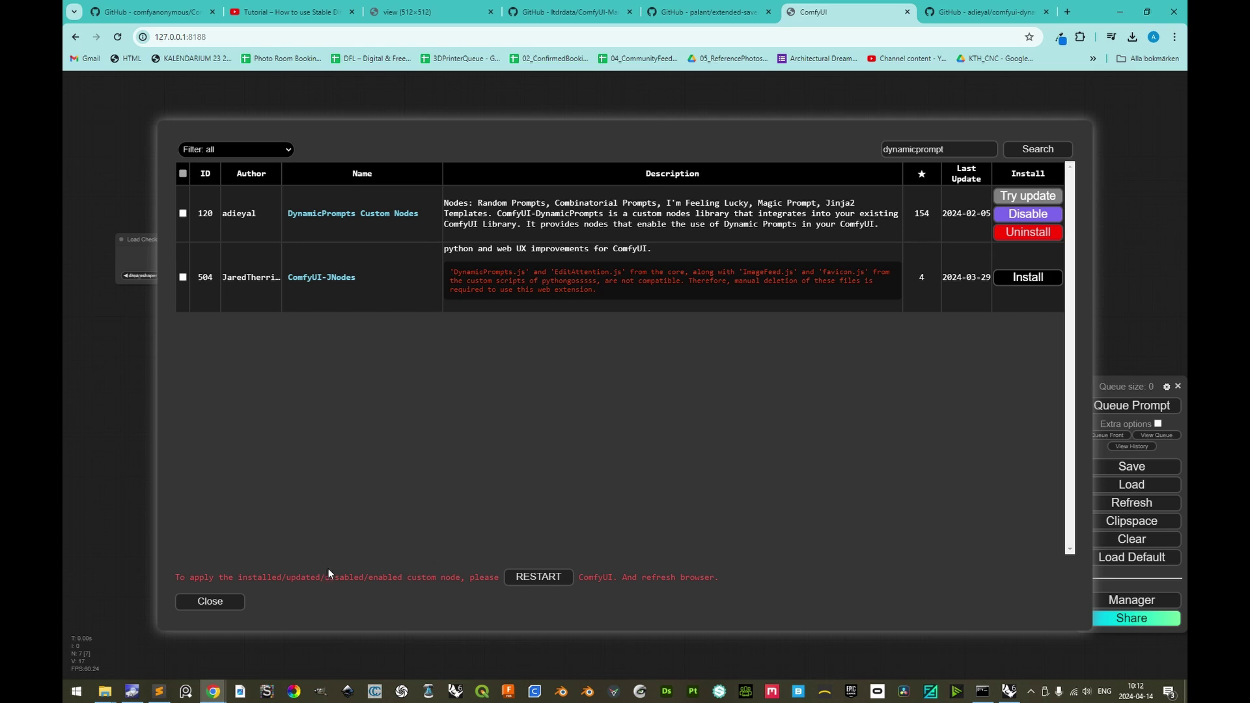
left_click(224, 602)
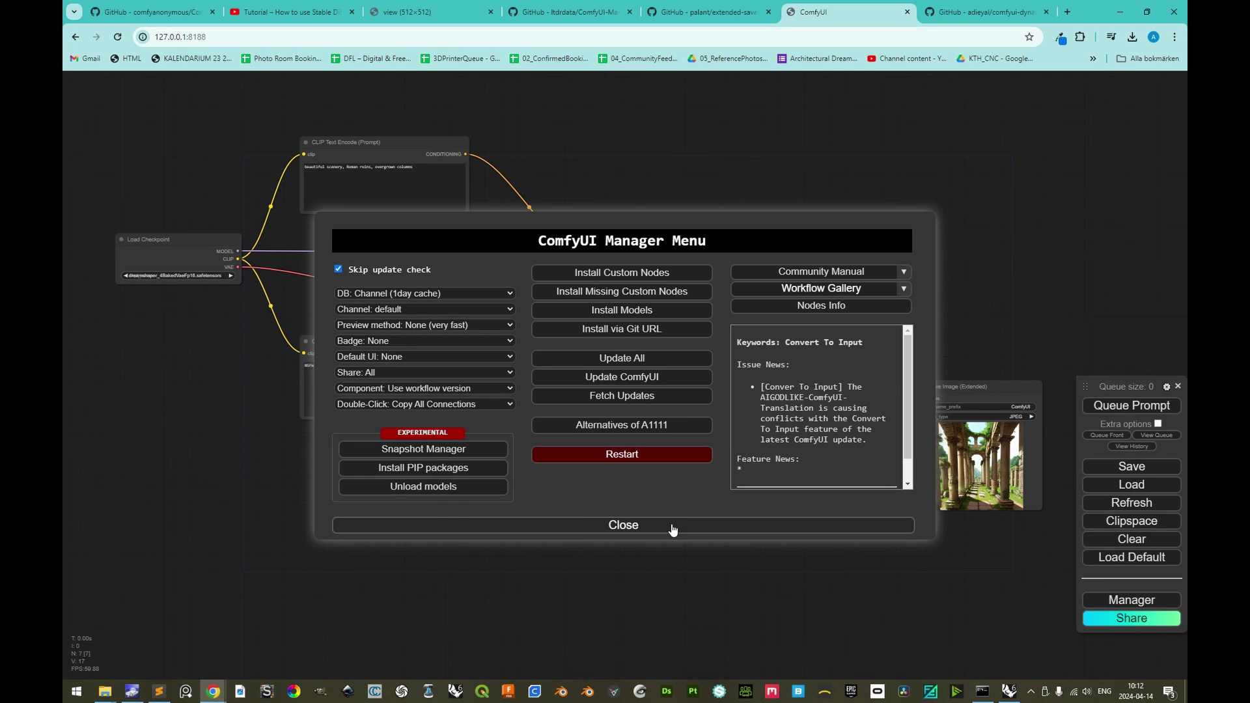
left_click(695, 525)
Step: Close the ComfyUI browser tab and shut down the running ComfyUI command window
left_click(908, 12)
key("alt+Tab")
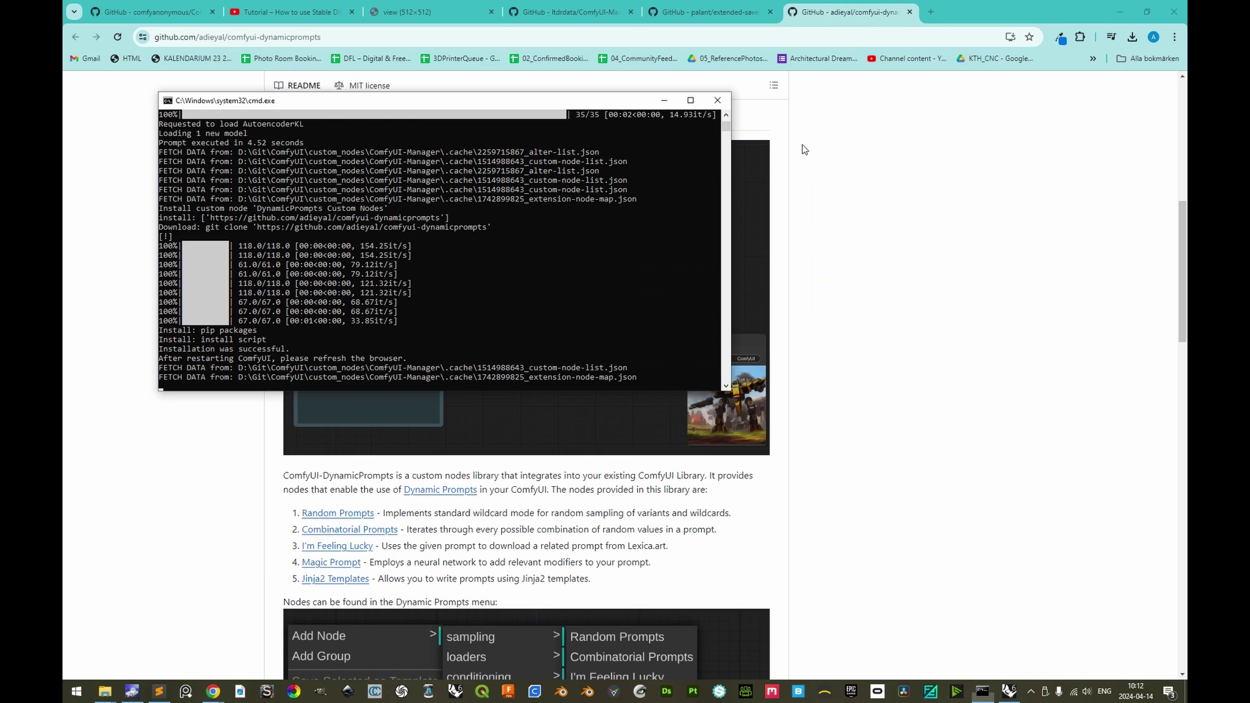
left_click(711, 104)
Step: Start ComfyUI again by running StartComfyUI.bat from the ComfyUI folder in File Explorer
key("alt+Tab")
key("alt+Tab")
scroll(428, 525, "down", 2)
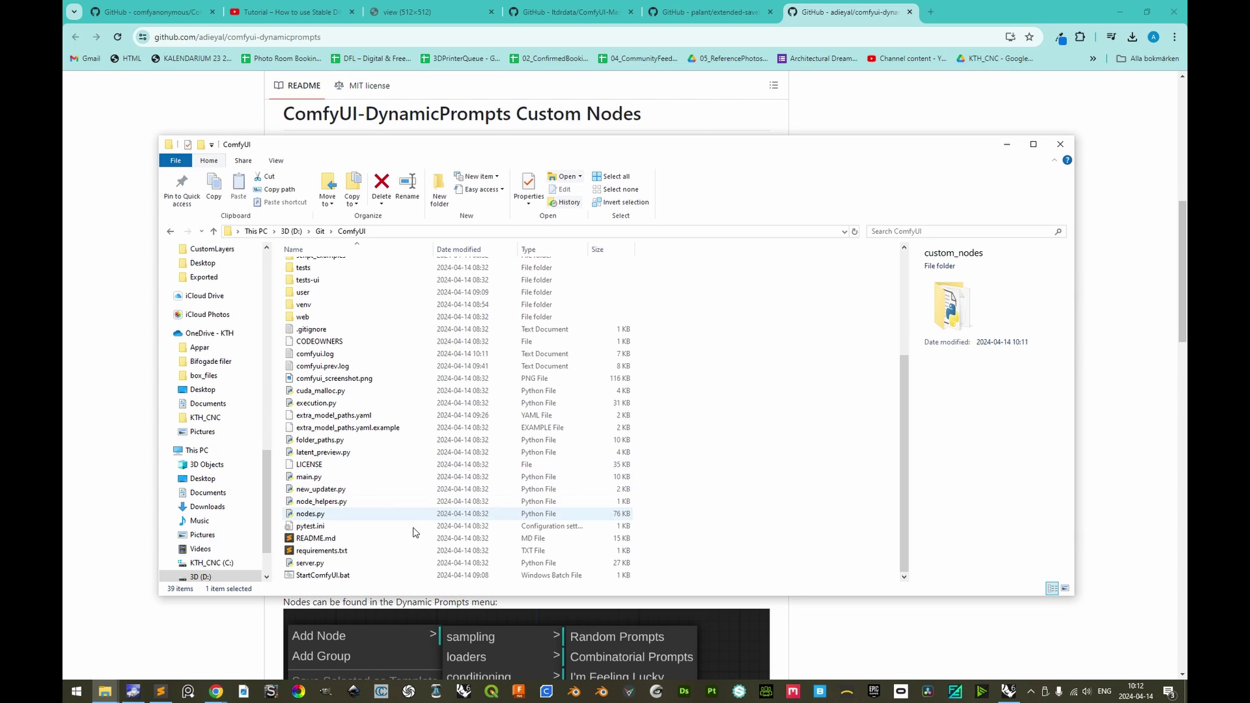
key("End")
key("Return")
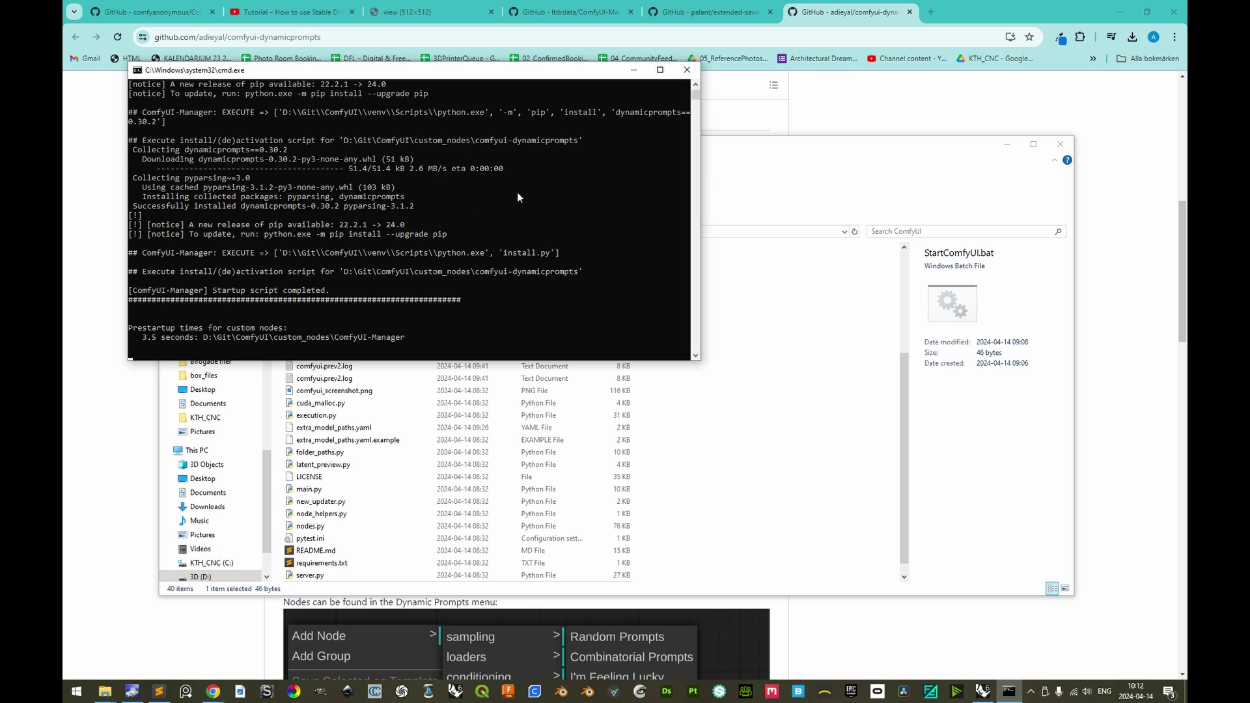
left_click_drag(336, 290, 233, 295)
right_click(233, 294)
left_click(932, 12)
type("http://127.0.0.1:8188")
key("Return")
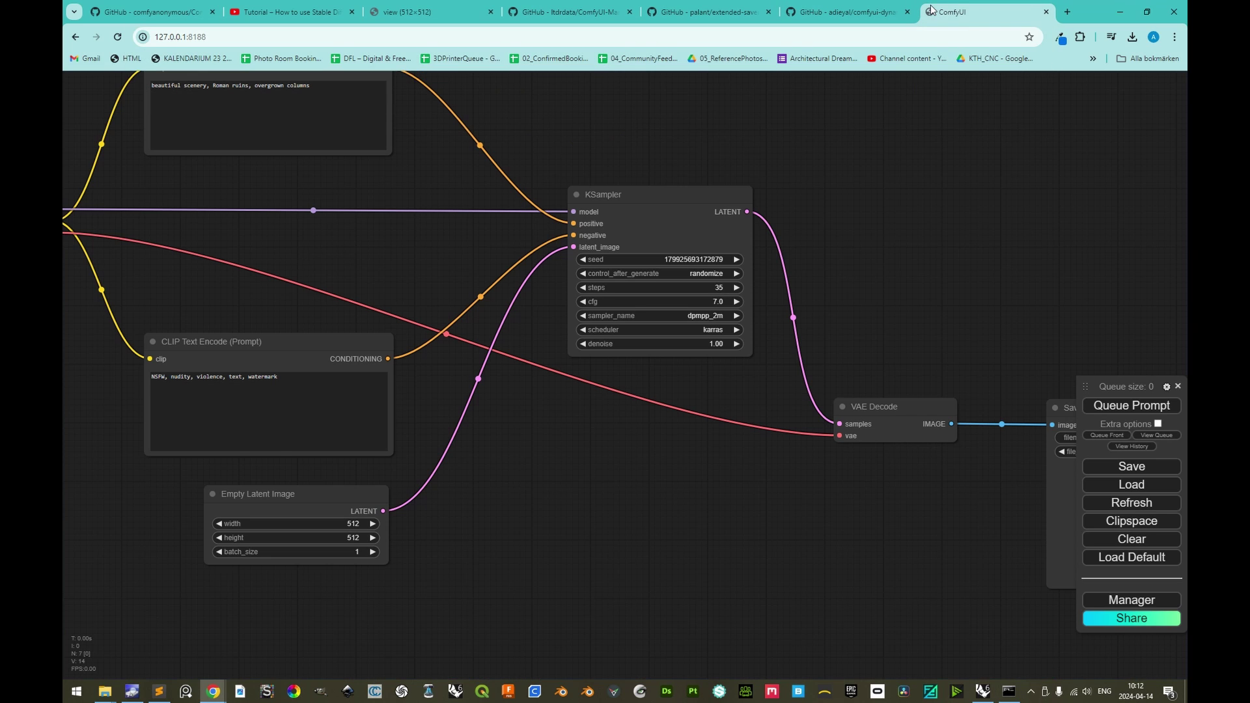
Step: Add a Random Prompts node from the Dynamic Prompts category and place it below the Load Checkpoint node
right_click(442, 358)
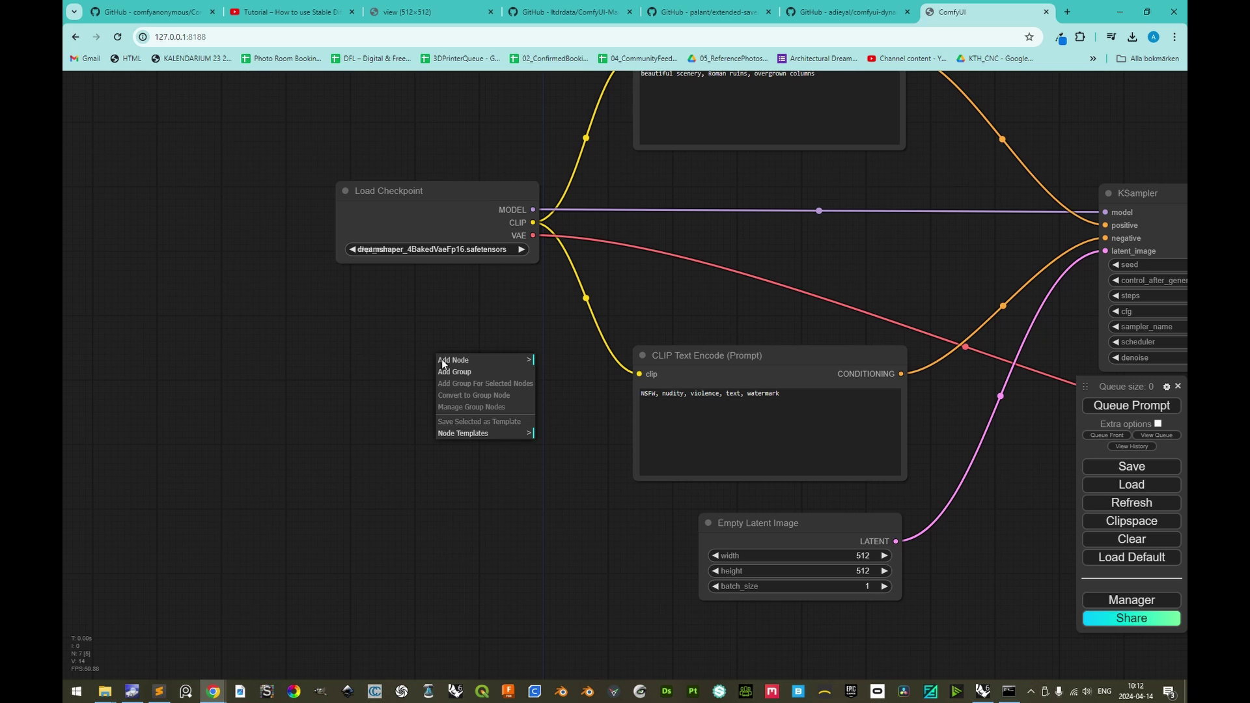
left_click(442, 360)
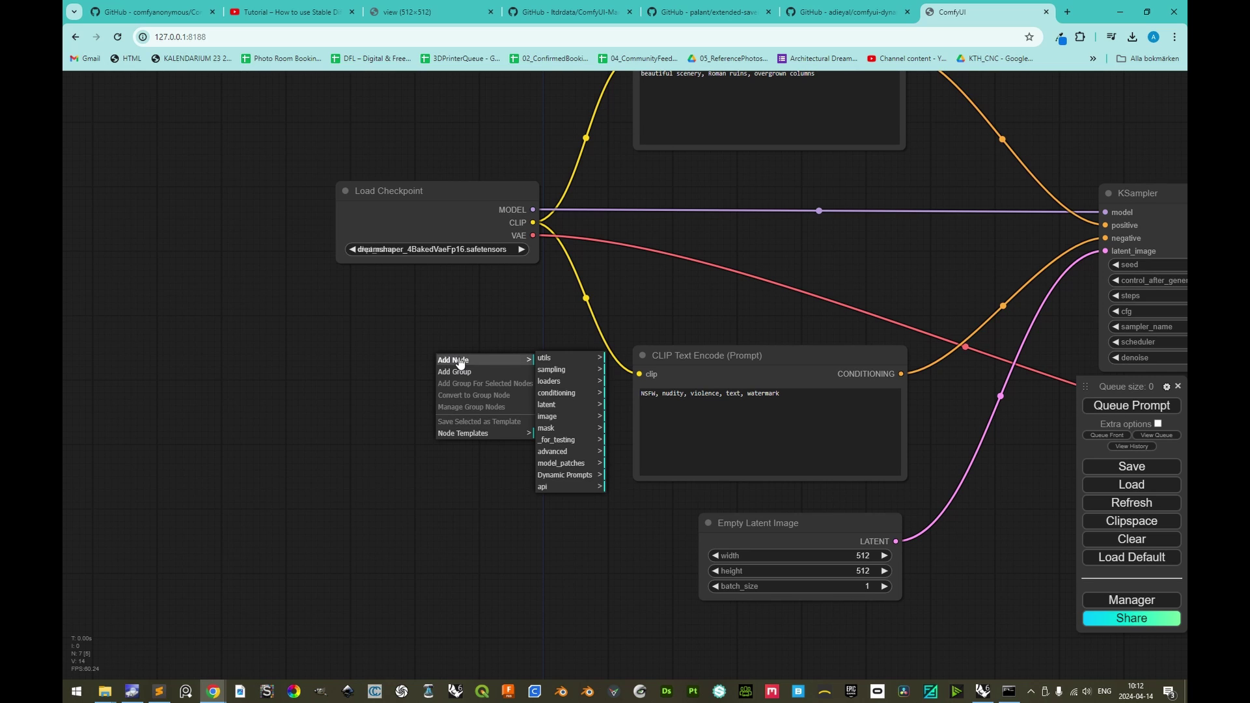
left_click(577, 480)
left_click(617, 358)
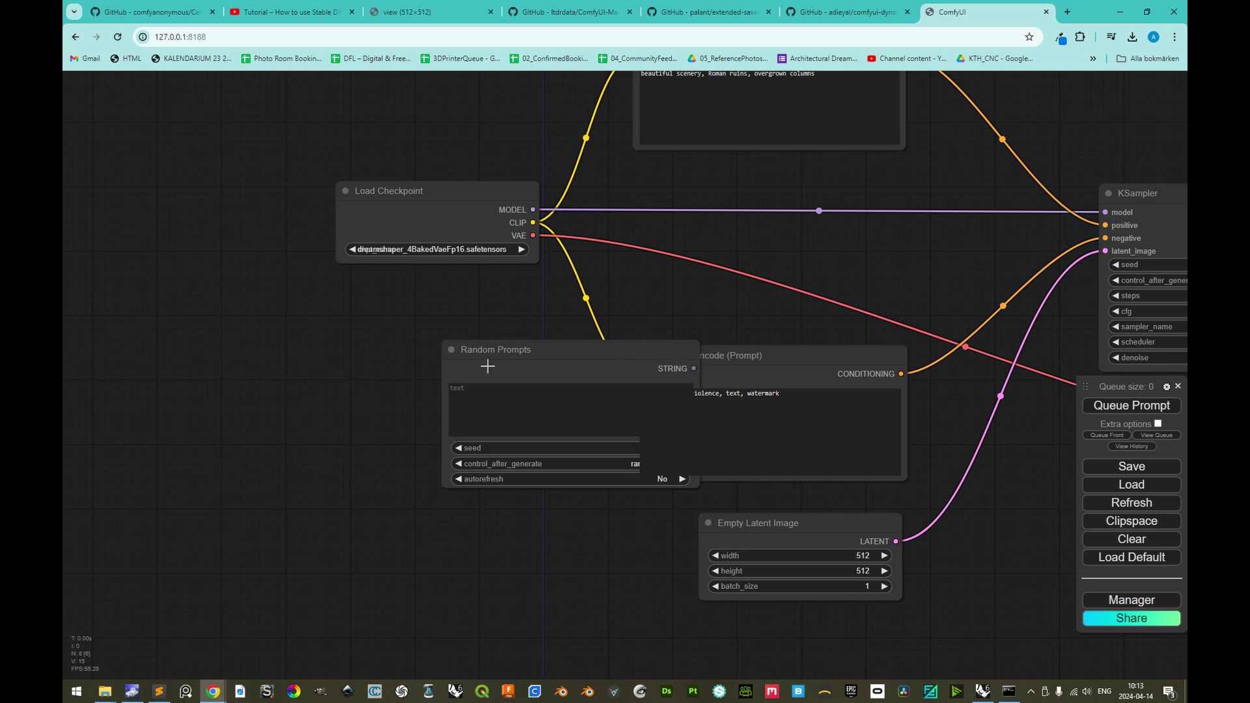
left_click_drag(522, 352, 381, 366)
left_click(413, 412)
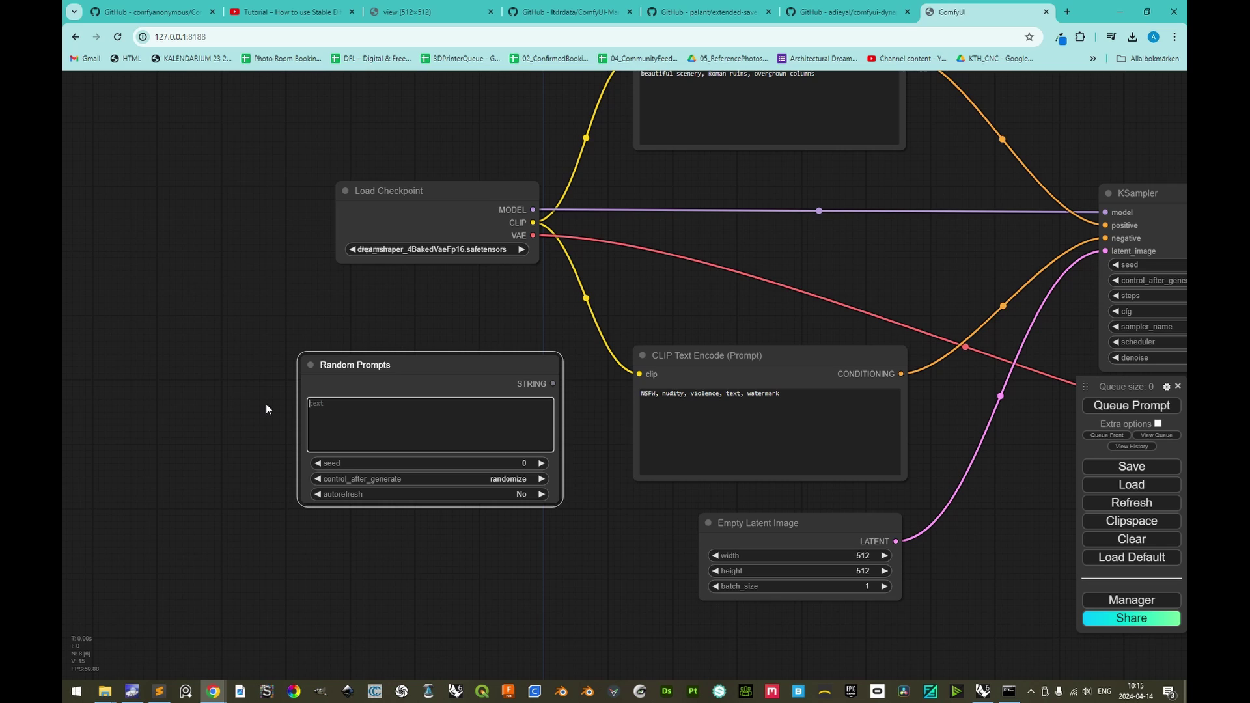
Step: Switch to File Explorer and open the comfyui-dynamicprompts folder inside custom_nodes
left_click(344, 403)
key("alt+Tab")
double_click(329, 338)
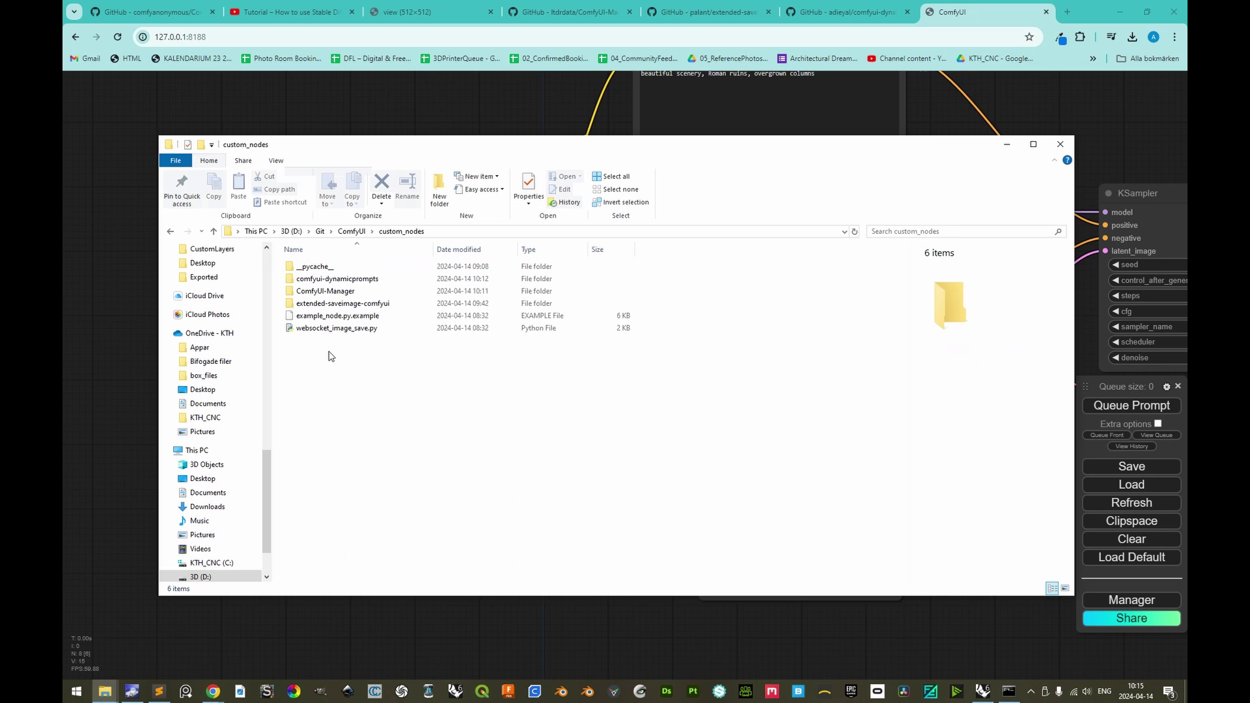
double_click(350, 282)
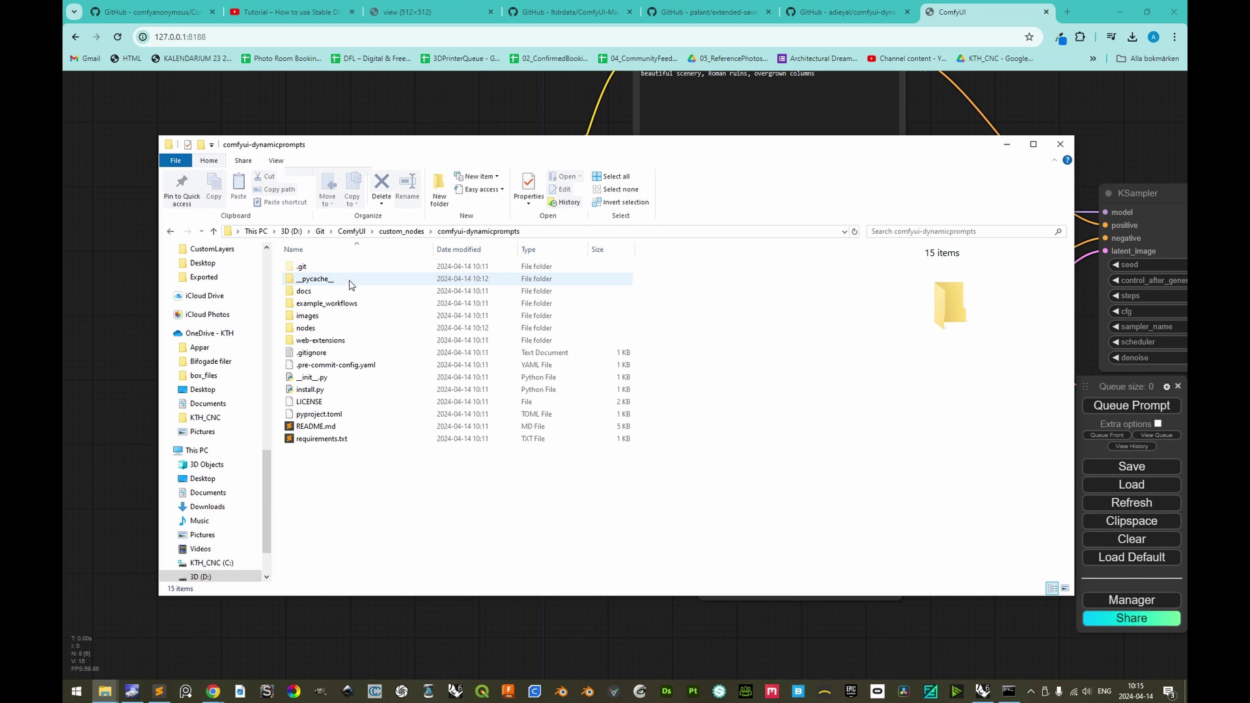
Step: Create a folder named wildcards in comfyui-dynamicprompts and open it
right_click(355, 472)
mouse_move(422, 658)
left_click(514, 511)
type("wildcard")
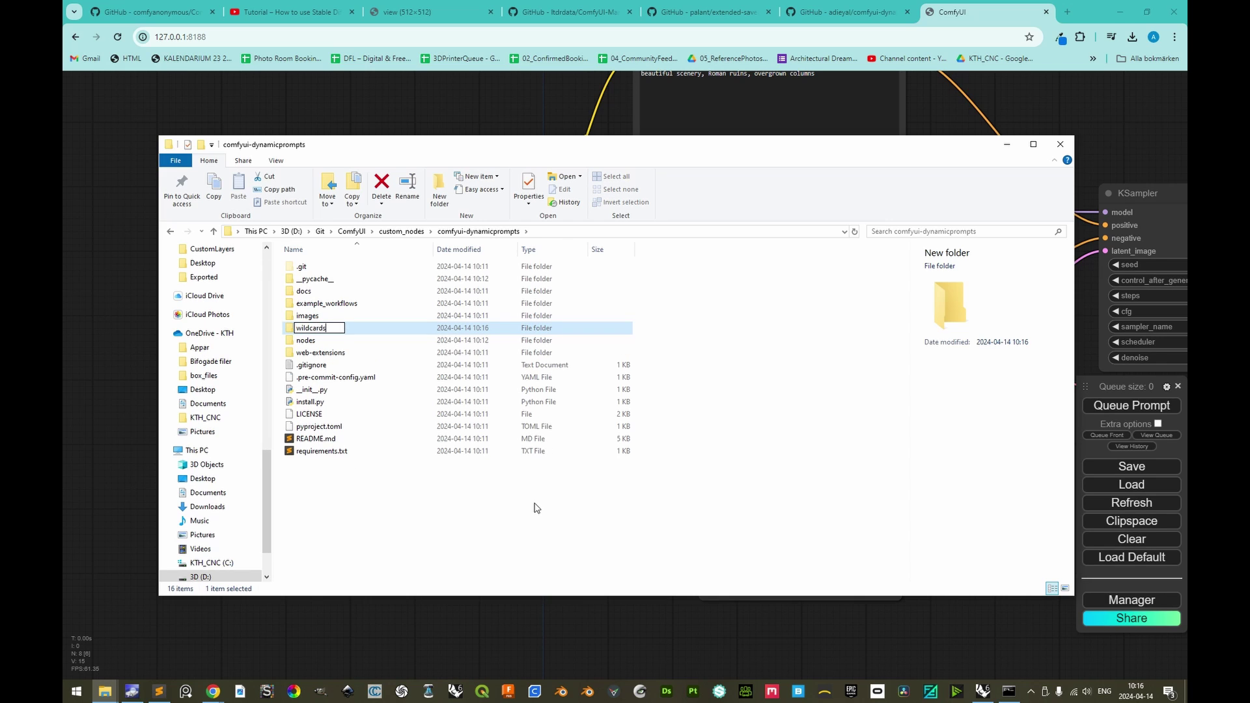
type("s")
key("Return")
key("Return")
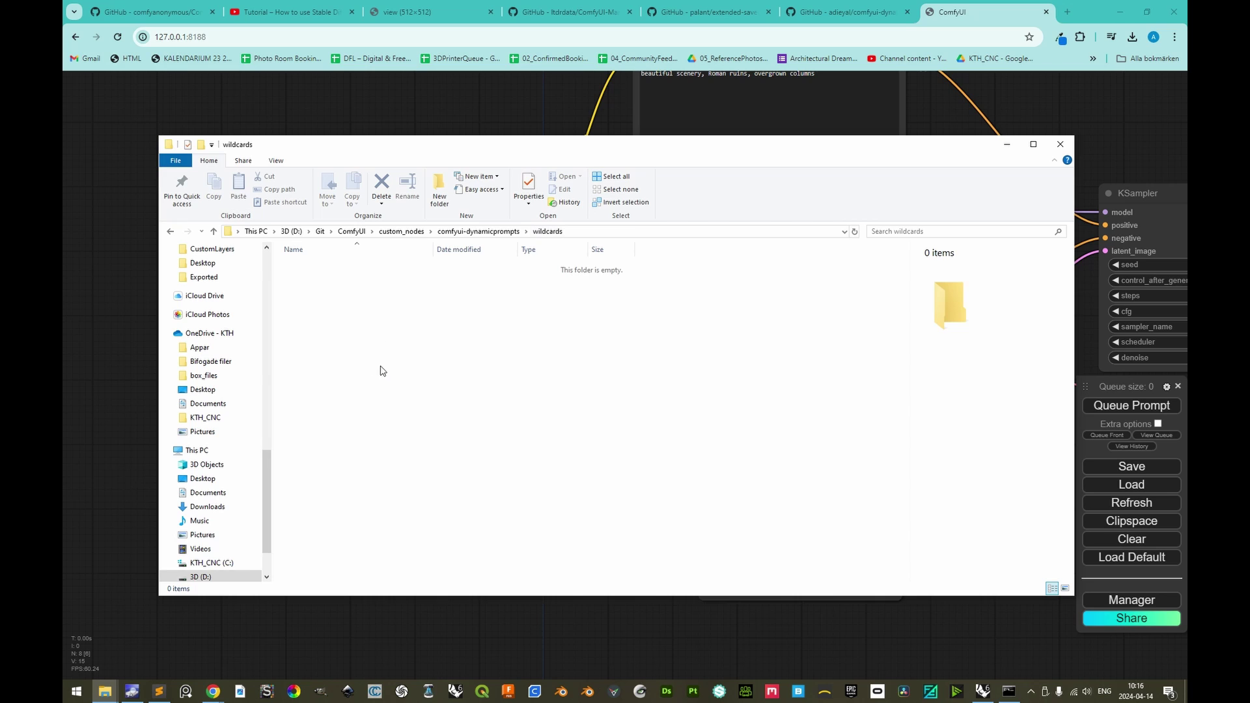
Step: Create a text document named Test in the wildcards folder
right_click(377, 361)
mouse_move(466, 541)
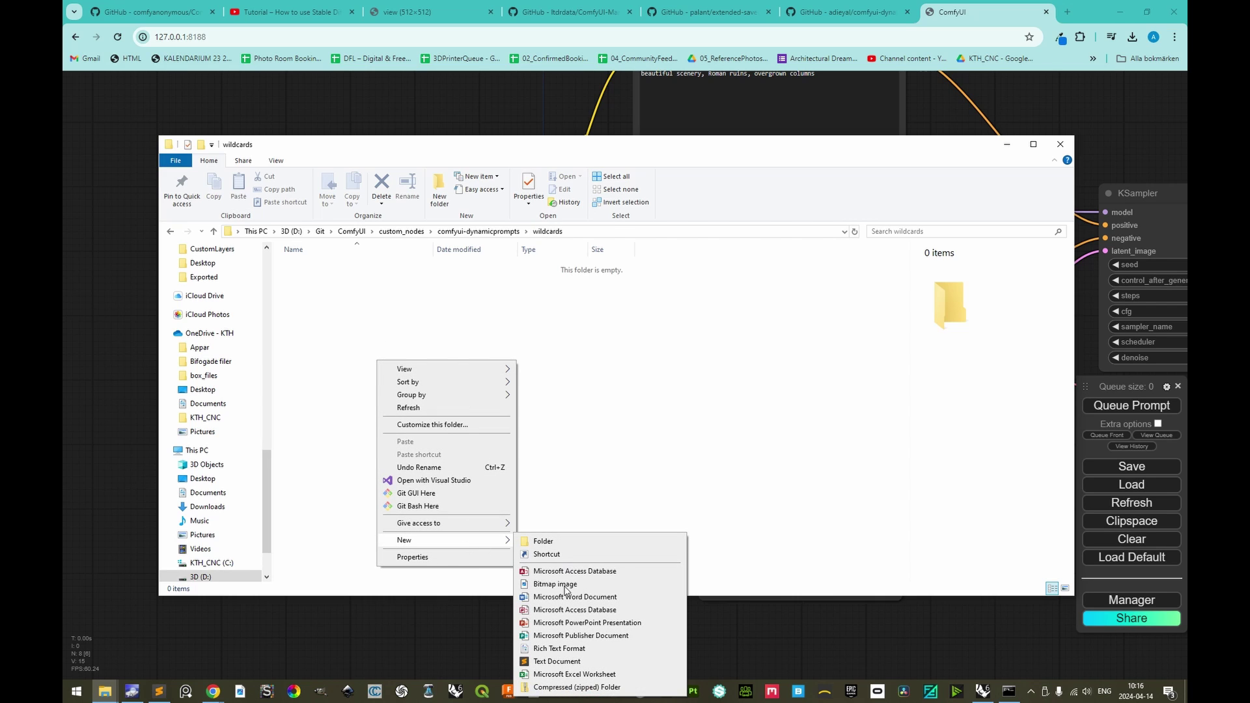
left_click(557, 661)
type("Test")
key("Return")
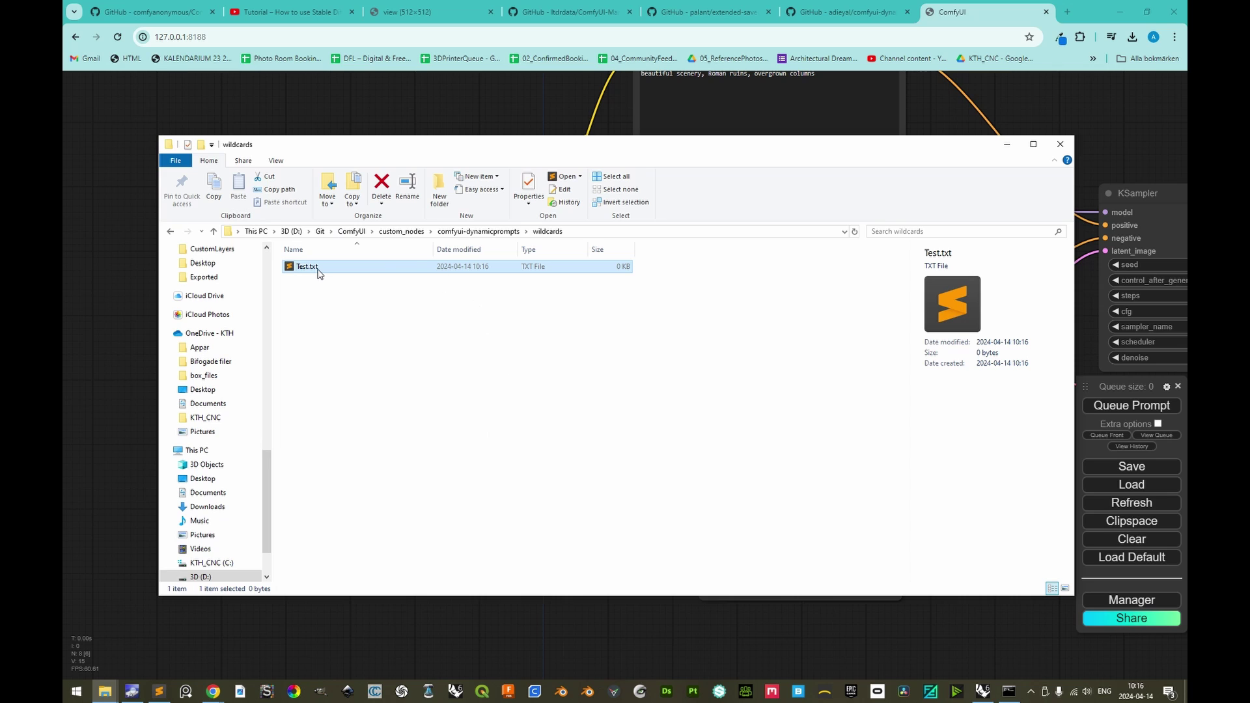
Step: Fill Test.txt with colour names on separate lines, beginning with red and green, then save and close the file
right_click(318, 272)
left_click(364, 293)
type("red")
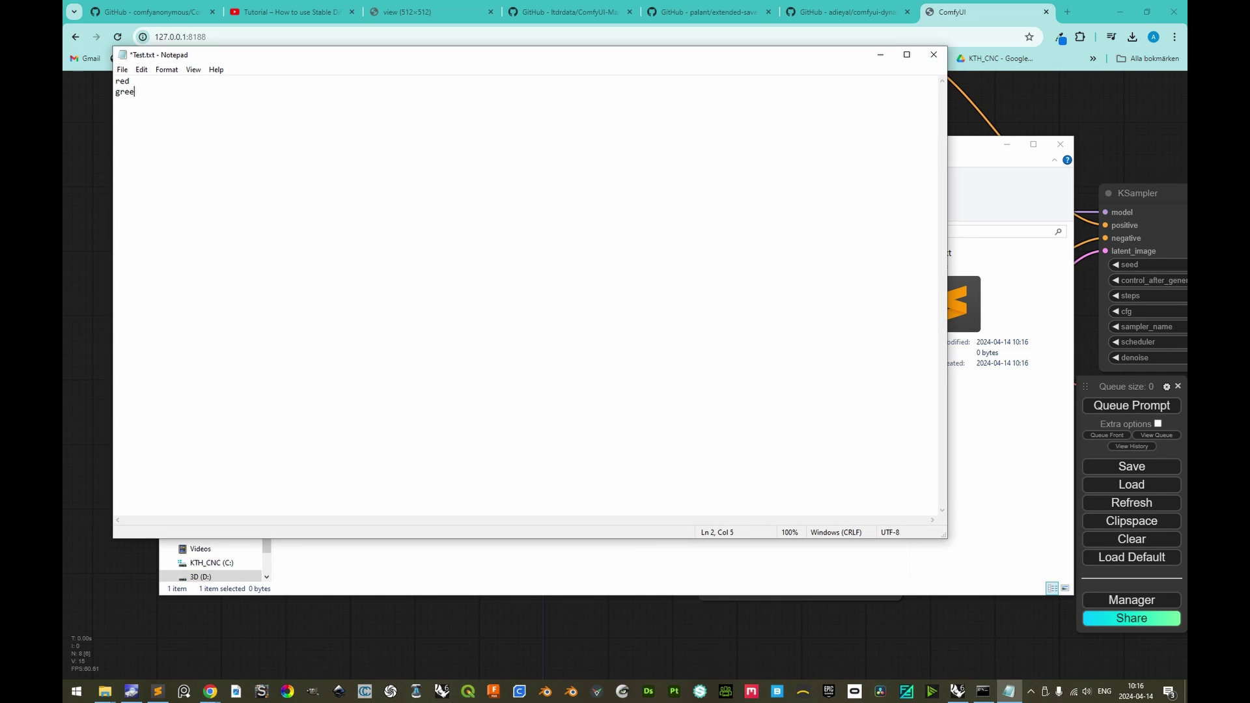
key("BackSpace")
key("BackSpace")
type("e")
key("ctrl+s")
left_click(934, 55)
Step: Return to ComfyUI and enter the prompt "a __test__ baloon" in the Random Prompts node
left_click(908, 75)
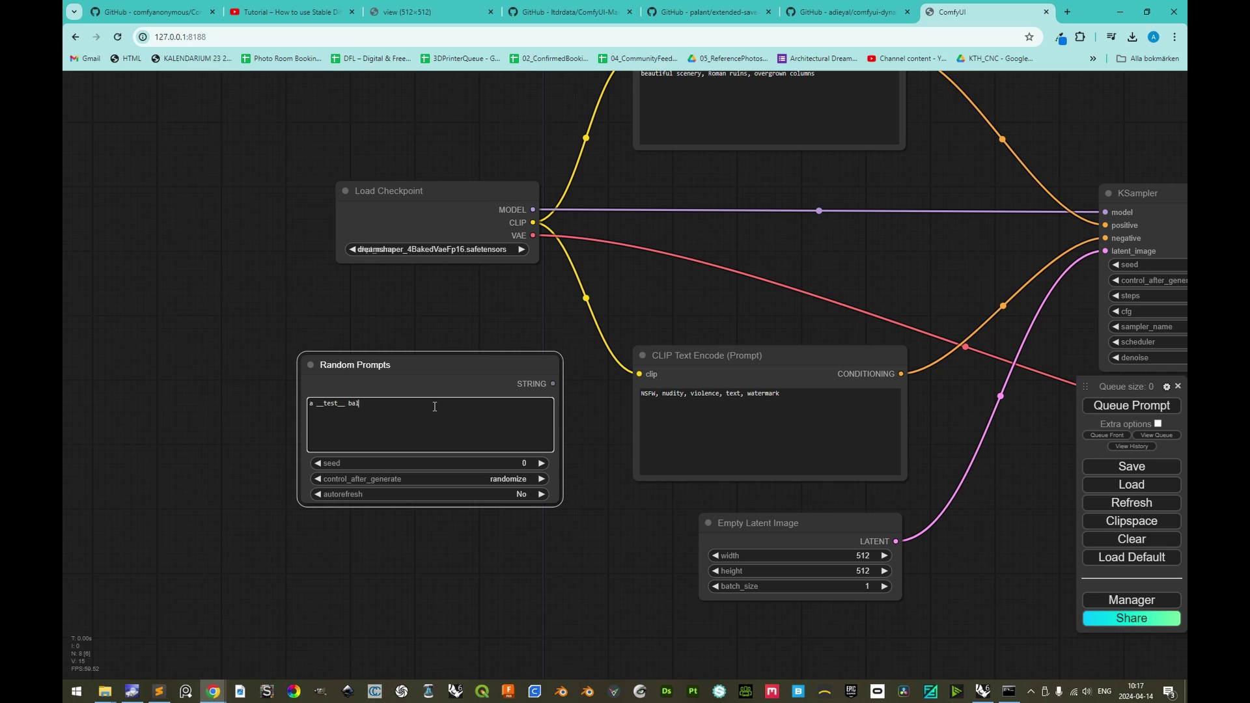
scroll(435, 406, "down", 2)
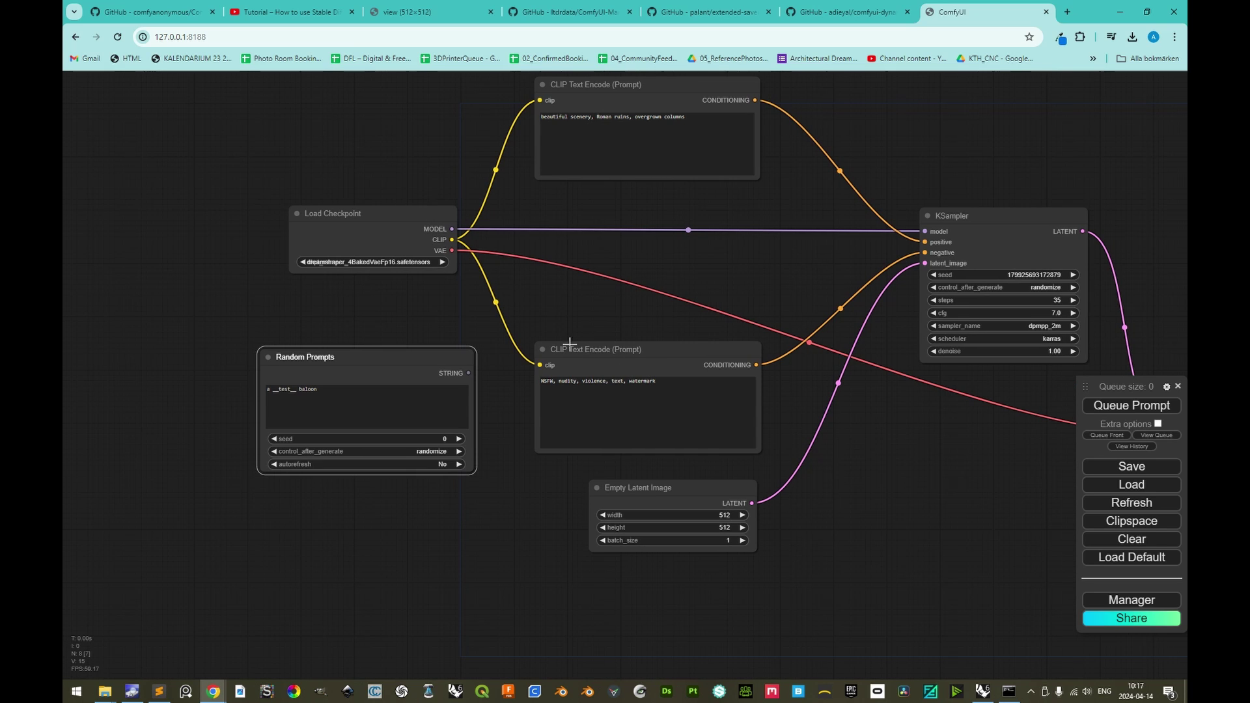
left_click_drag(591, 354, 584, 376)
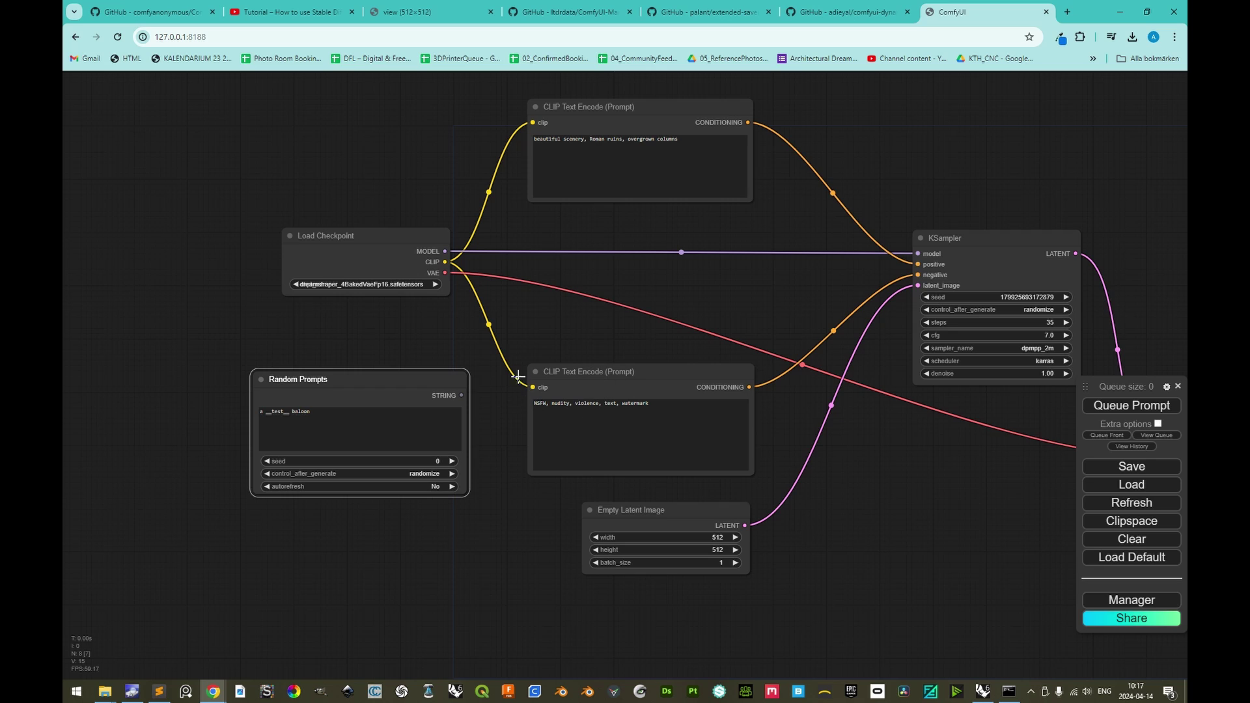
left_click(489, 546)
left_click(407, 427)
left_click(416, 541)
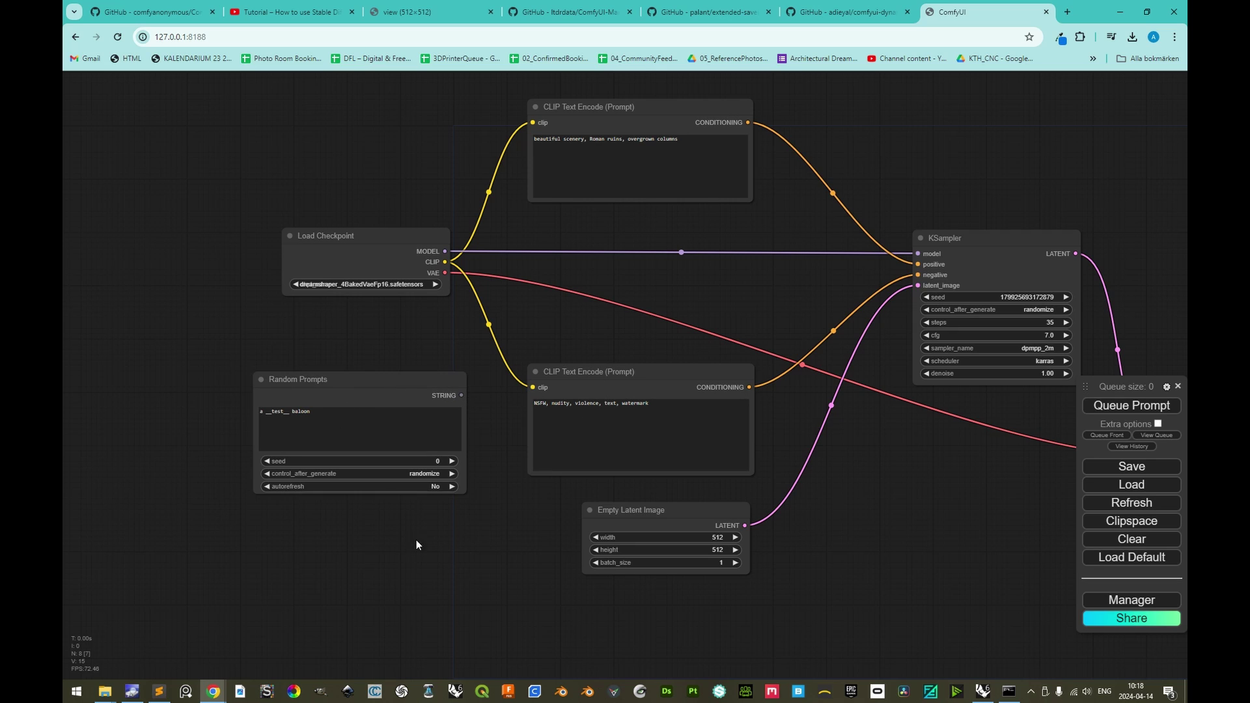
Step: Add a CLIP Text Encode (Prompt) node from the conditioning category and place it below the Random Prompts node
right_click(425, 543)
mouse_move(441, 544)
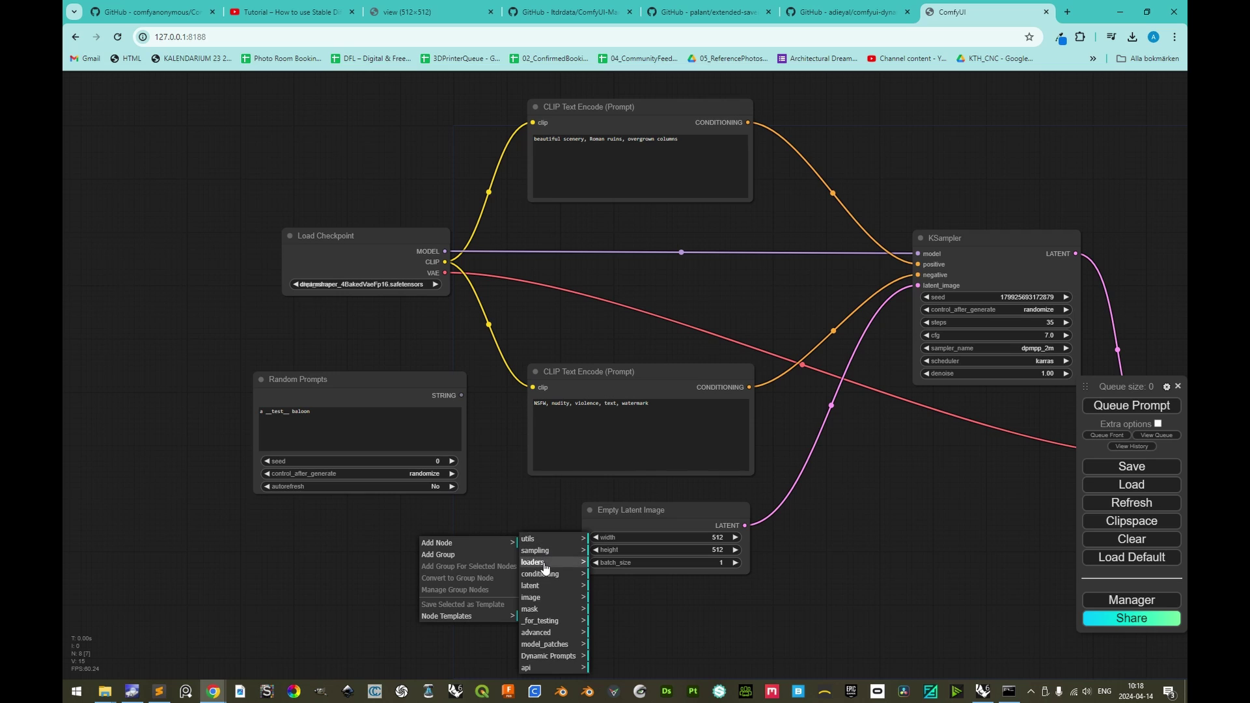
mouse_move(544, 574)
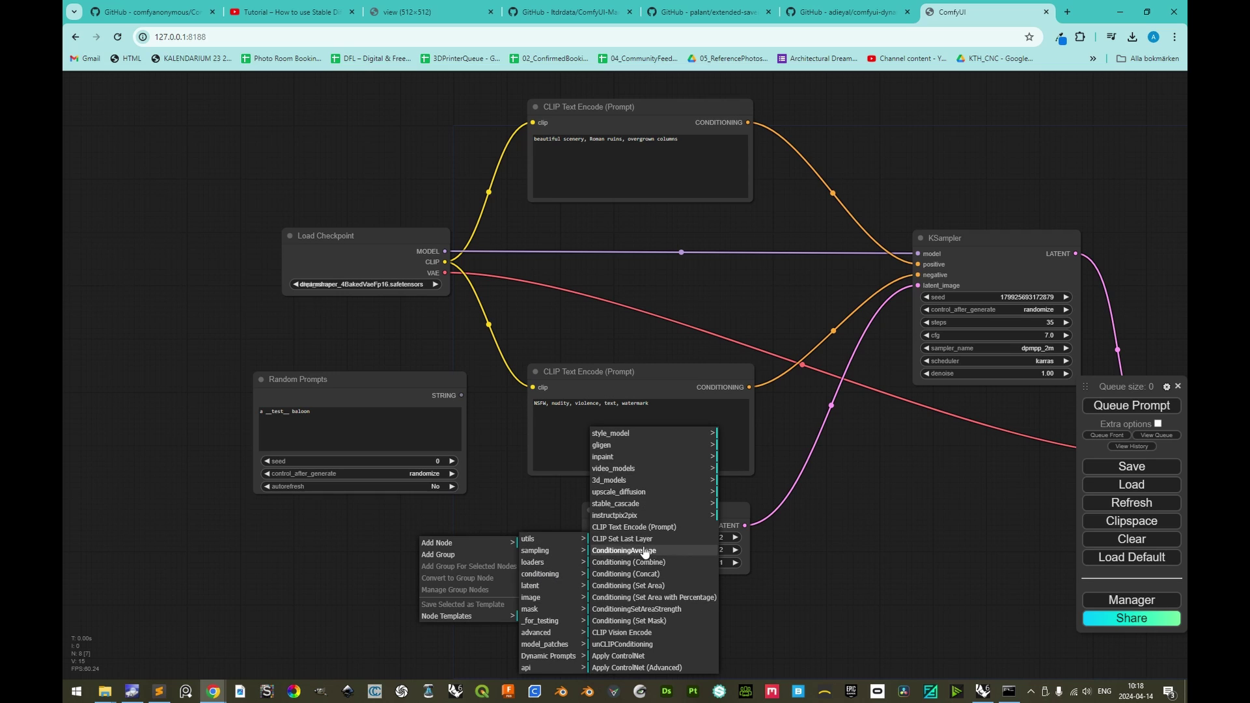
left_click(630, 527)
left_click_drag(488, 539, 373, 533)
Step: Convert the new CLIP Text Encode node's text to an input and link it to Random Prompts' STRING and its clip to Load Checkpoint's CLIP
right_click(398, 532)
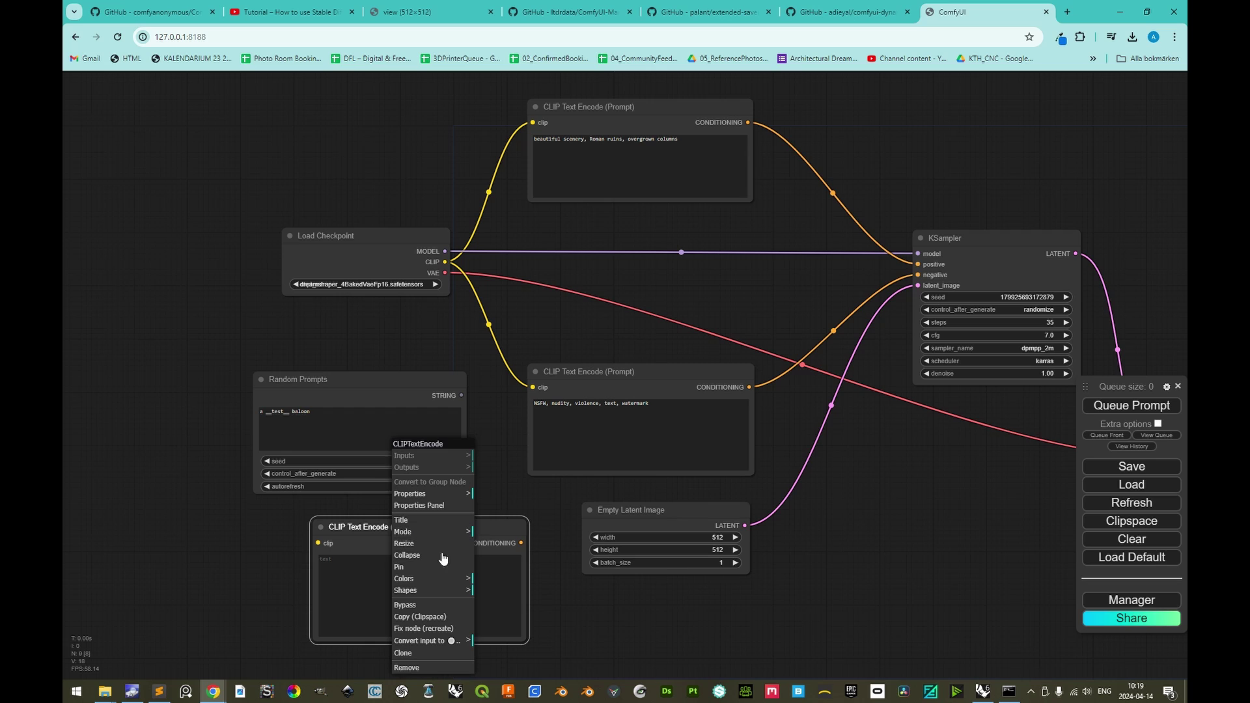
mouse_move(427, 645)
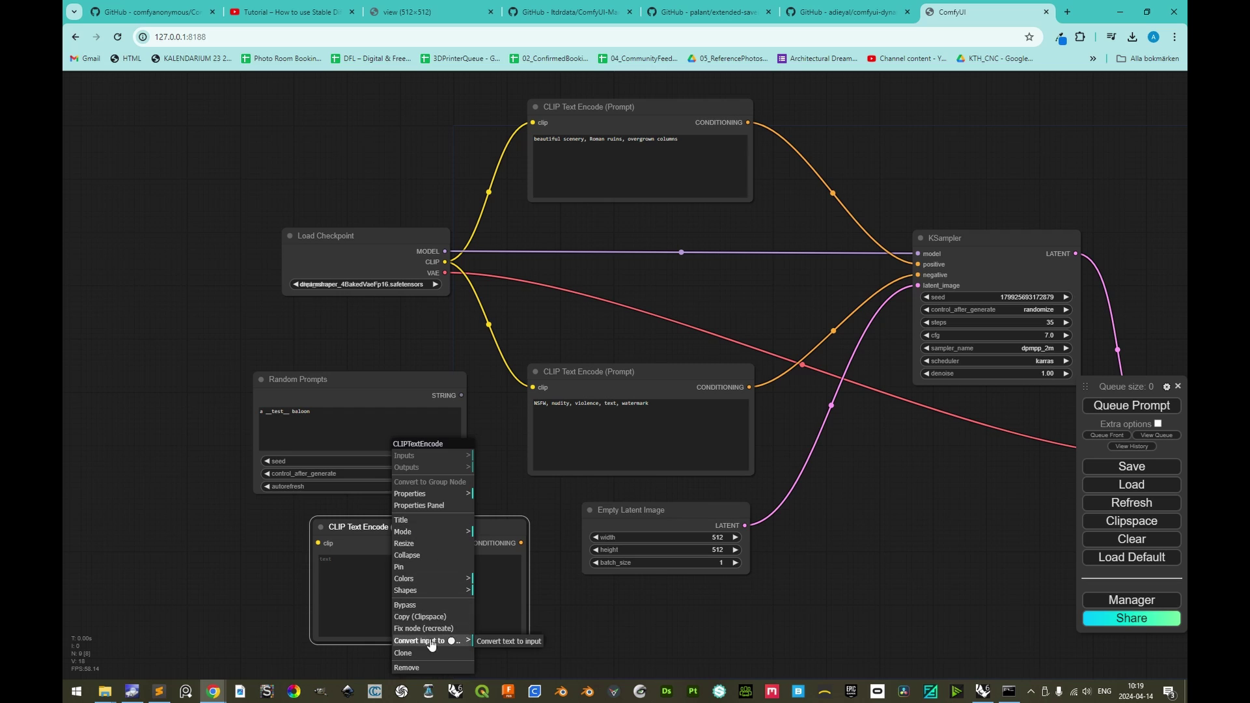
left_click(498, 642)
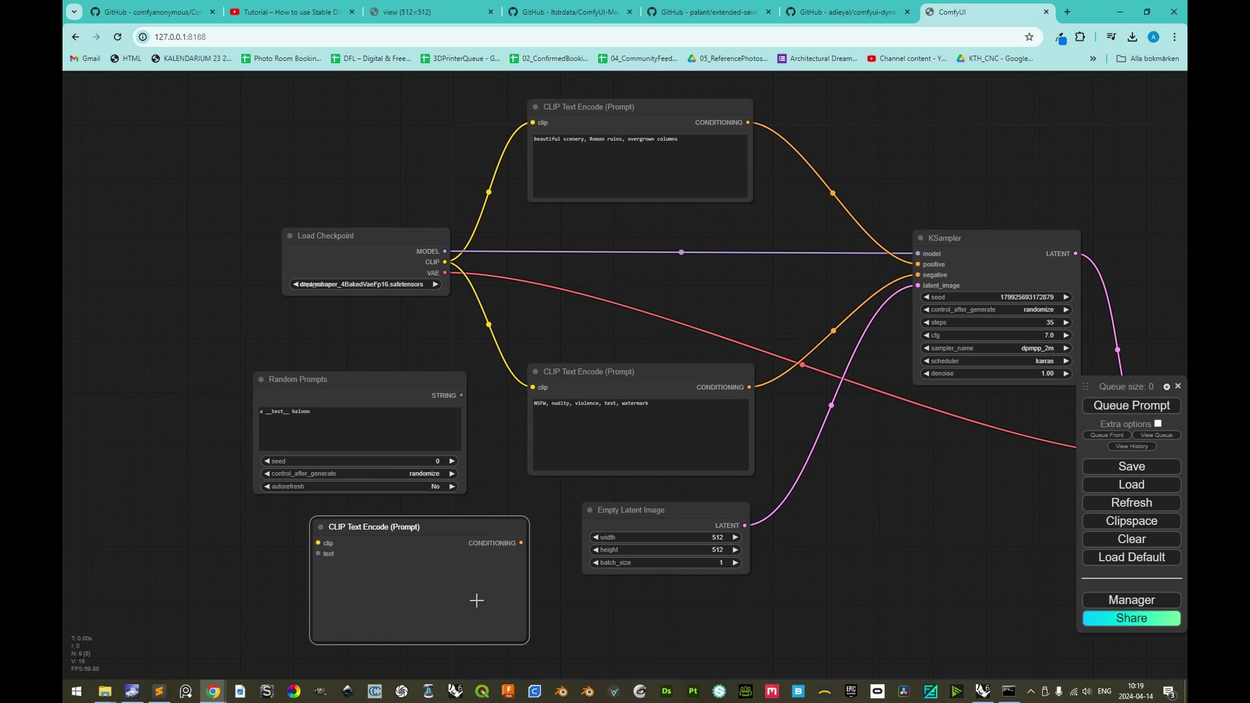
left_click_drag(463, 395, 447, 261)
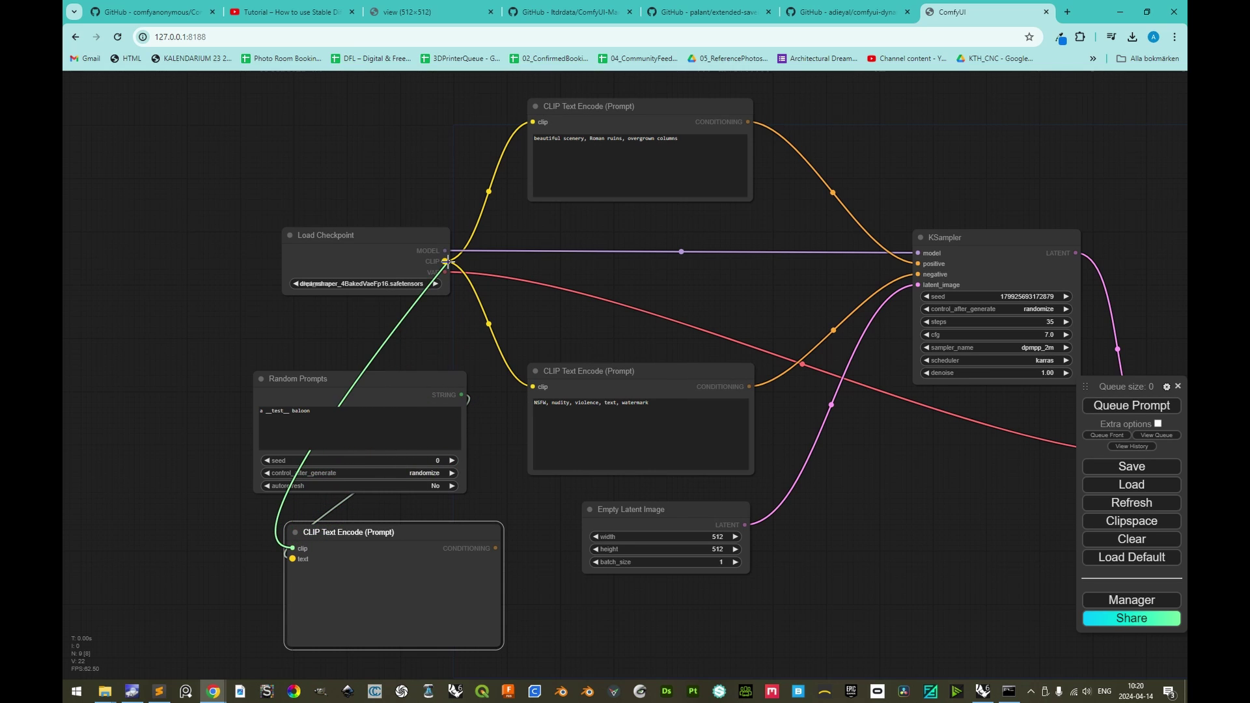
Step: Delete the CLIP Text Encode node with the Roman ruins prompt and move the new encode node into its place
scroll(450, 500, "down", 3)
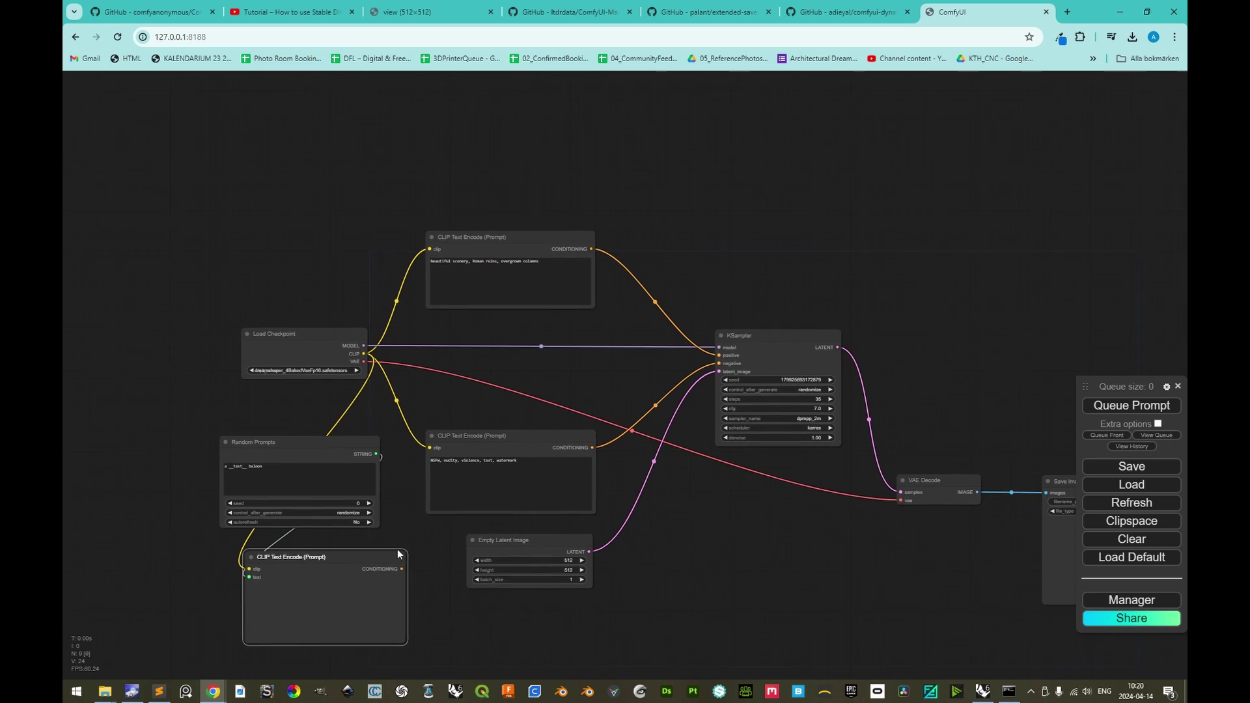
left_click(483, 243)
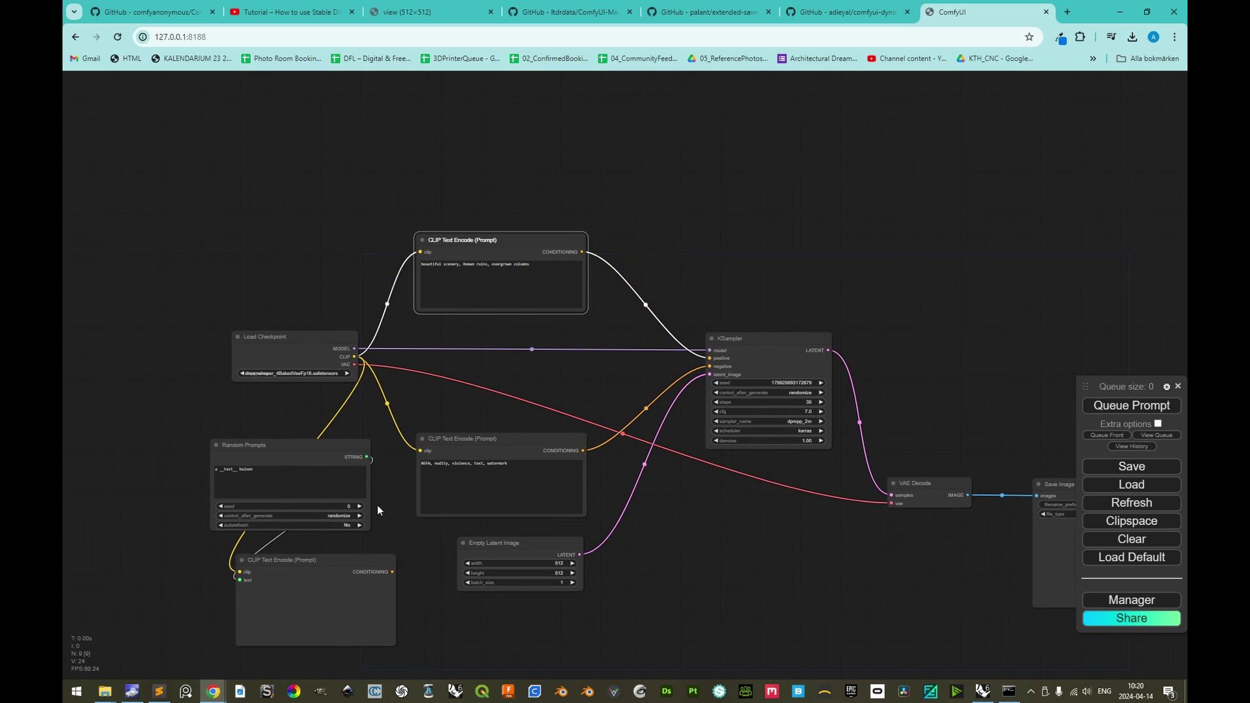
key("Delete")
left_click_drag(324, 557, 525, 224)
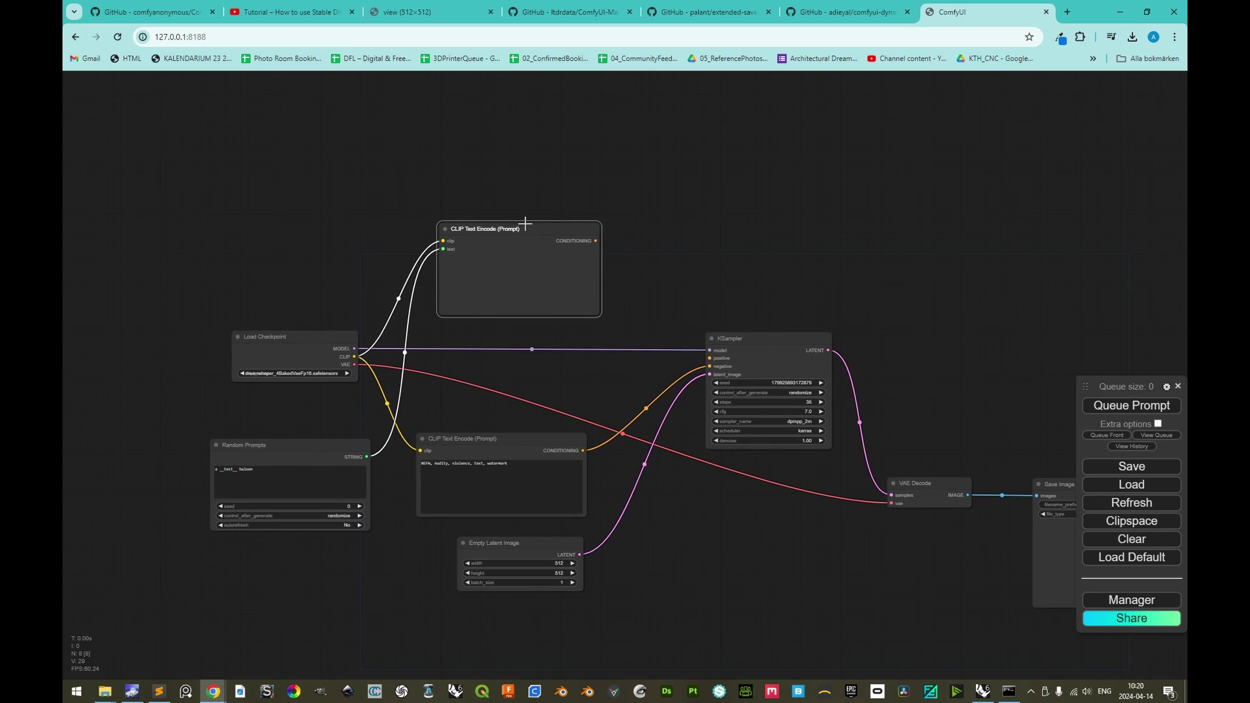
Step: Move the Random Prompts node above Load Checkpoint and connect the new encode node's CONDITIONING to the KSampler's positive input
left_click_drag(332, 443, 332, 196)
left_click_drag(595, 241, 654, 242)
left_click_drag(662, 317, 710, 358)
left_click_drag(708, 259, 671, 261)
Step: Queue the prompt three times to generate balloon images with different wildcard colours
left_click(1143, 407)
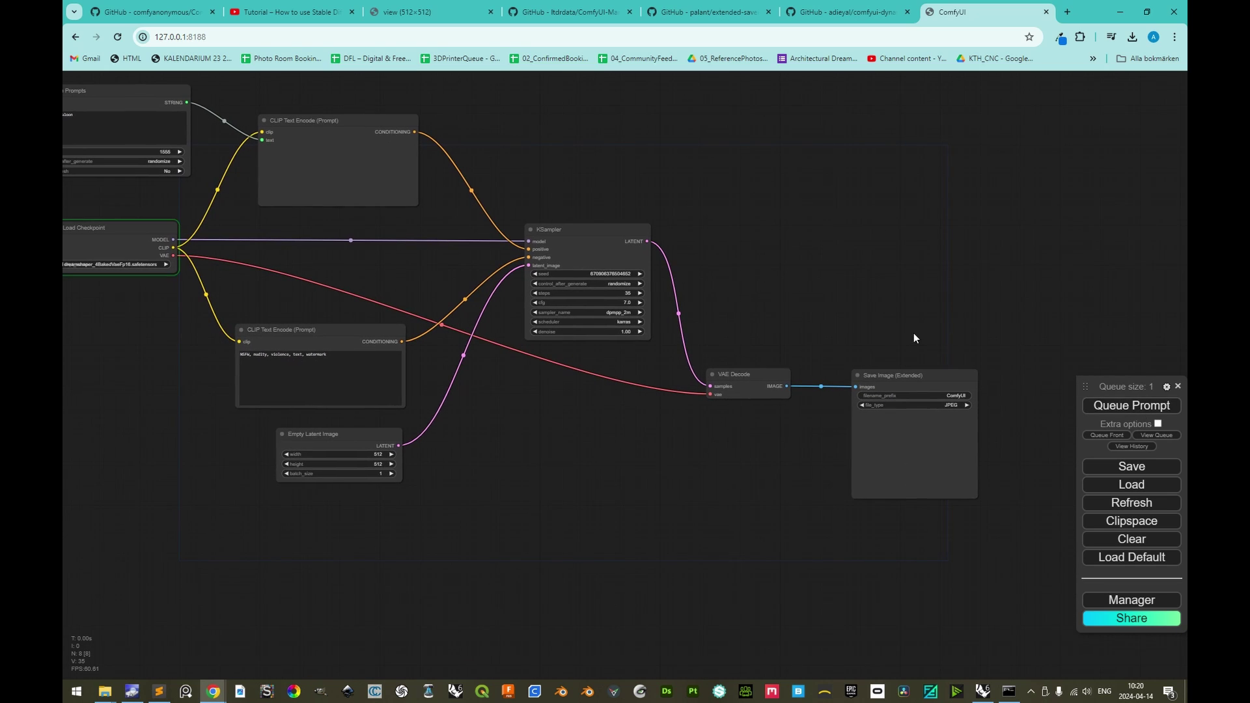
scroll(971, 494, "up", 5)
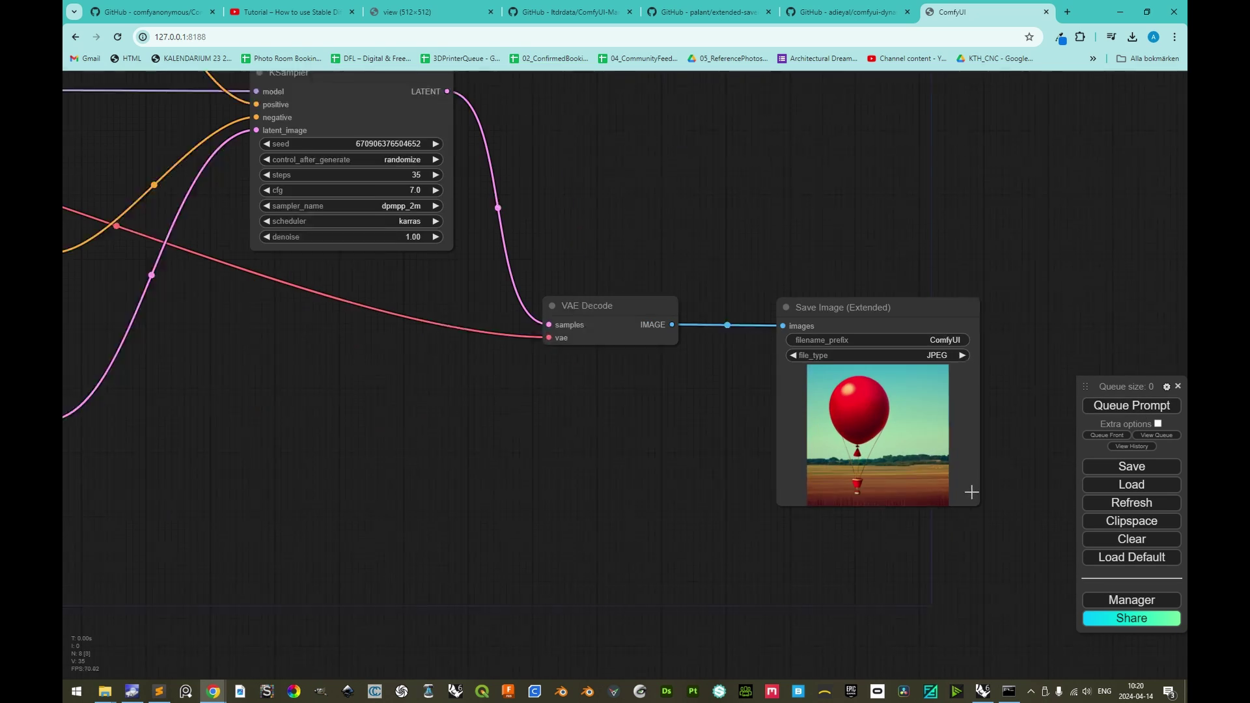
left_click(1118, 406)
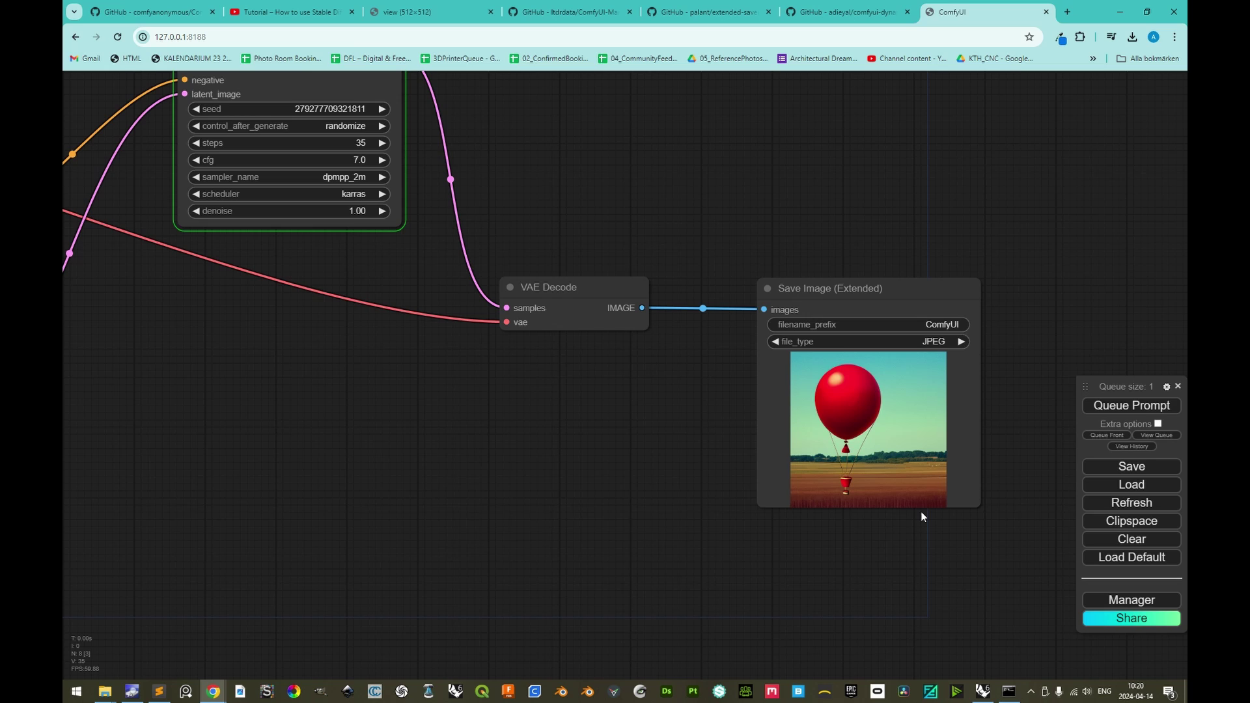
left_click(1151, 410)
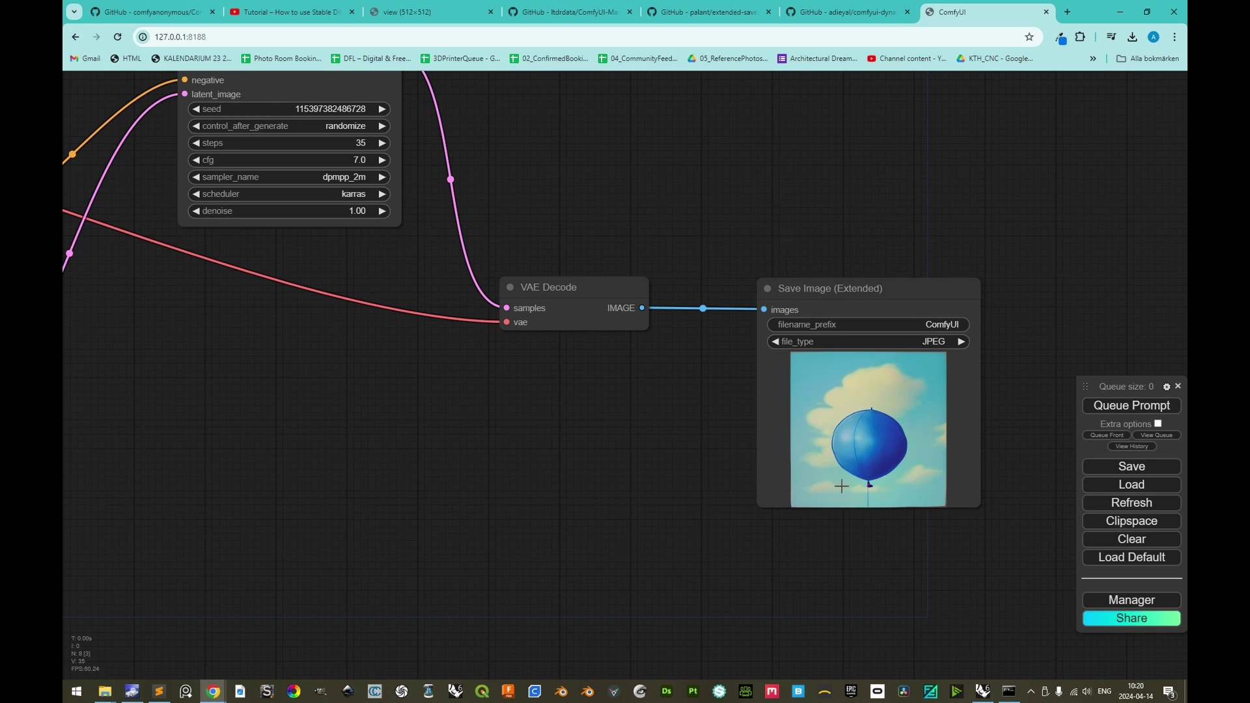
Step: Queue the prompt two more times and return to the Random Prompts node to review its wildcard text
left_click(1098, 405)
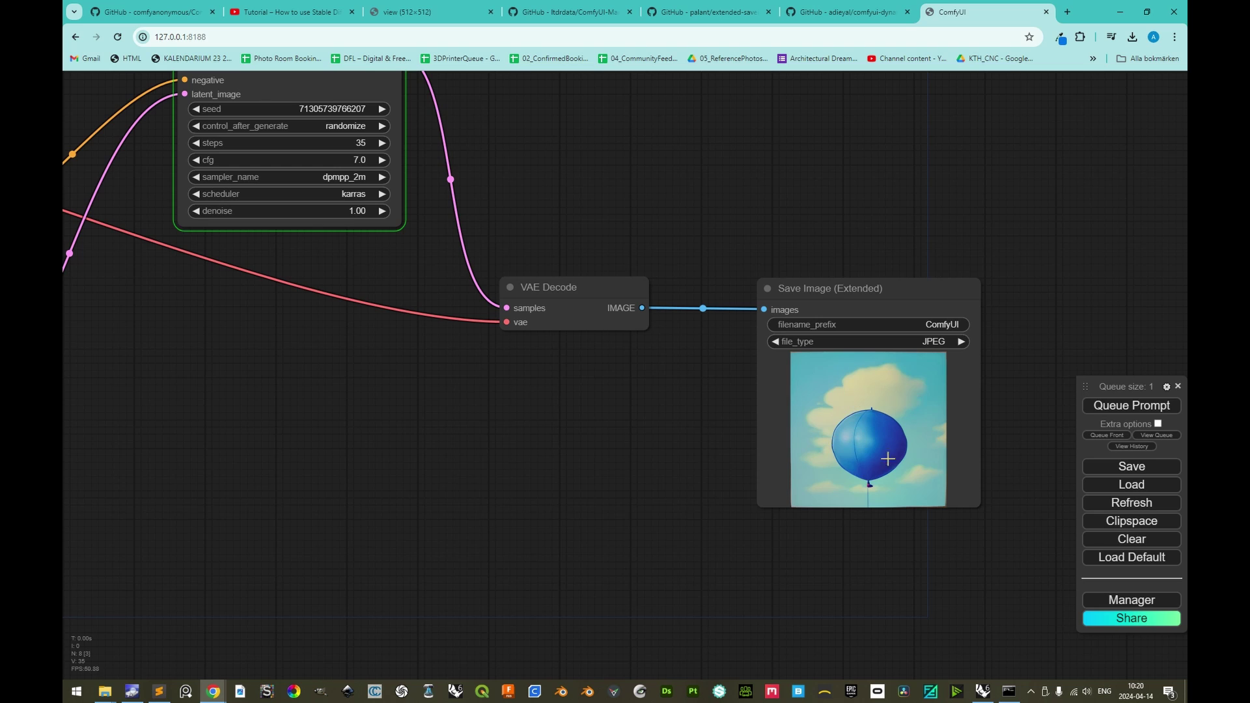
left_click(1113, 406)
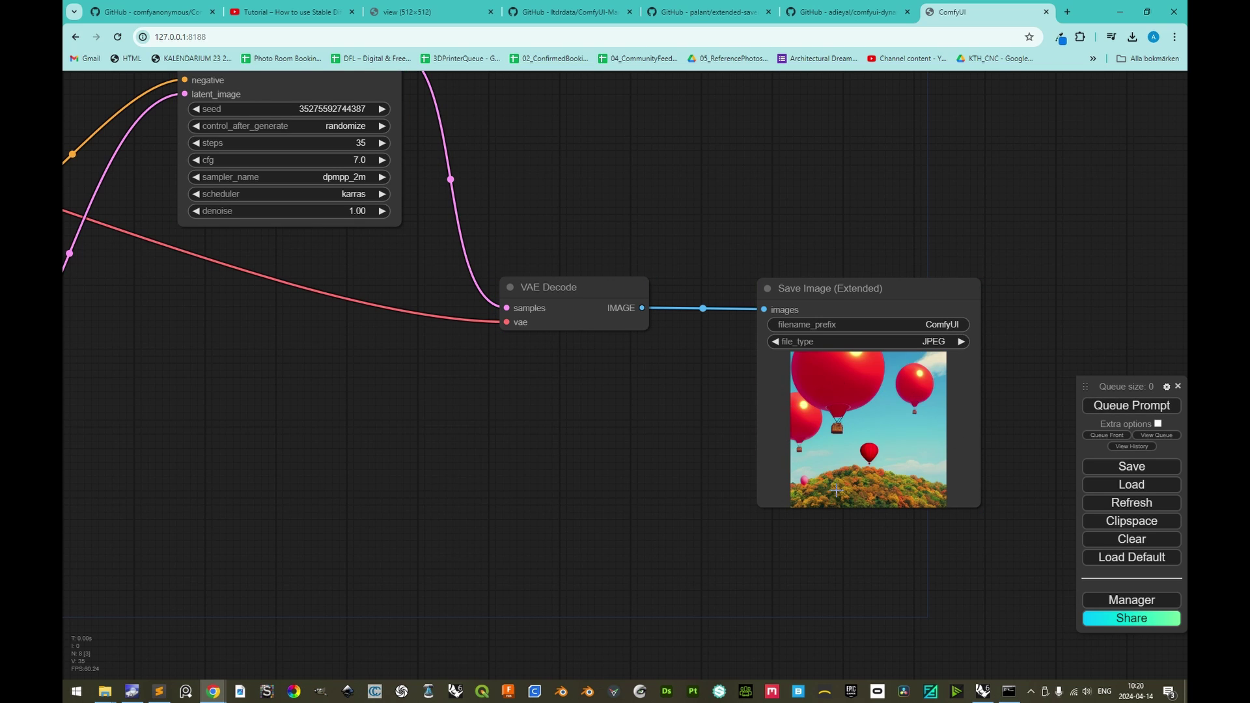
scroll(824, 432, "down", 7)
left_click_drag(330, 275, 576, 350)
scroll(416, 314, "up", 6)
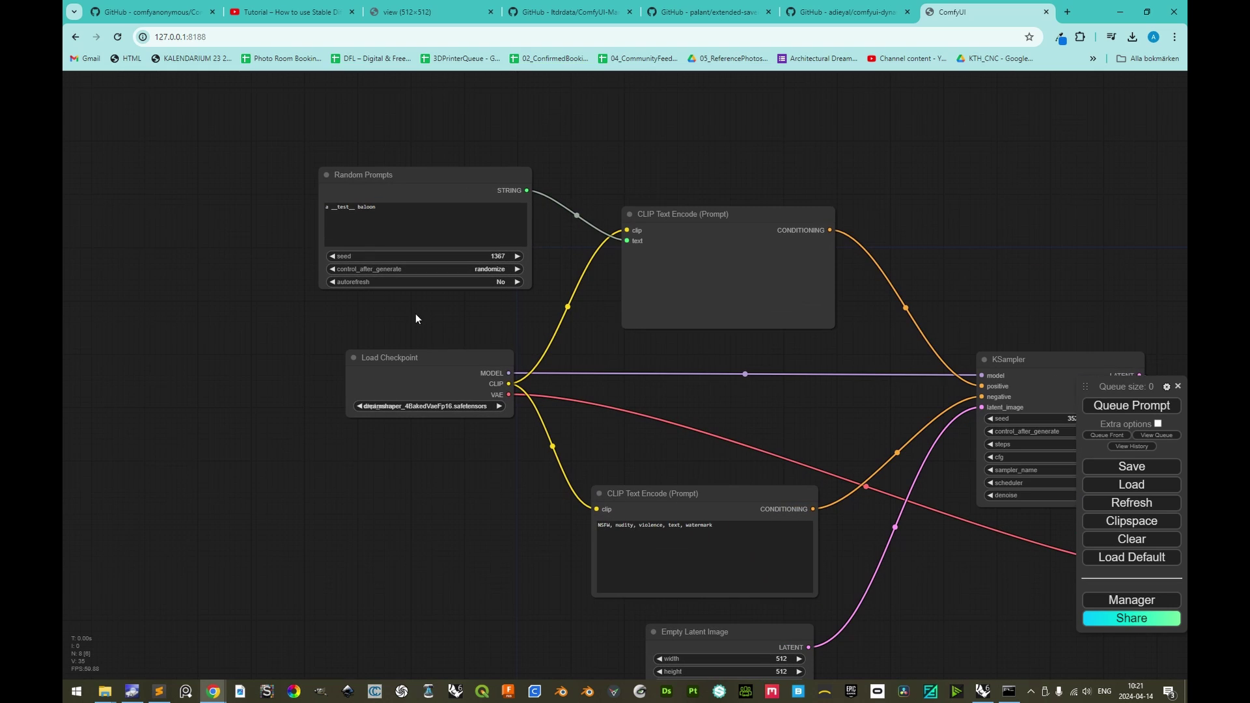
scroll(395, 195, "up", 2)
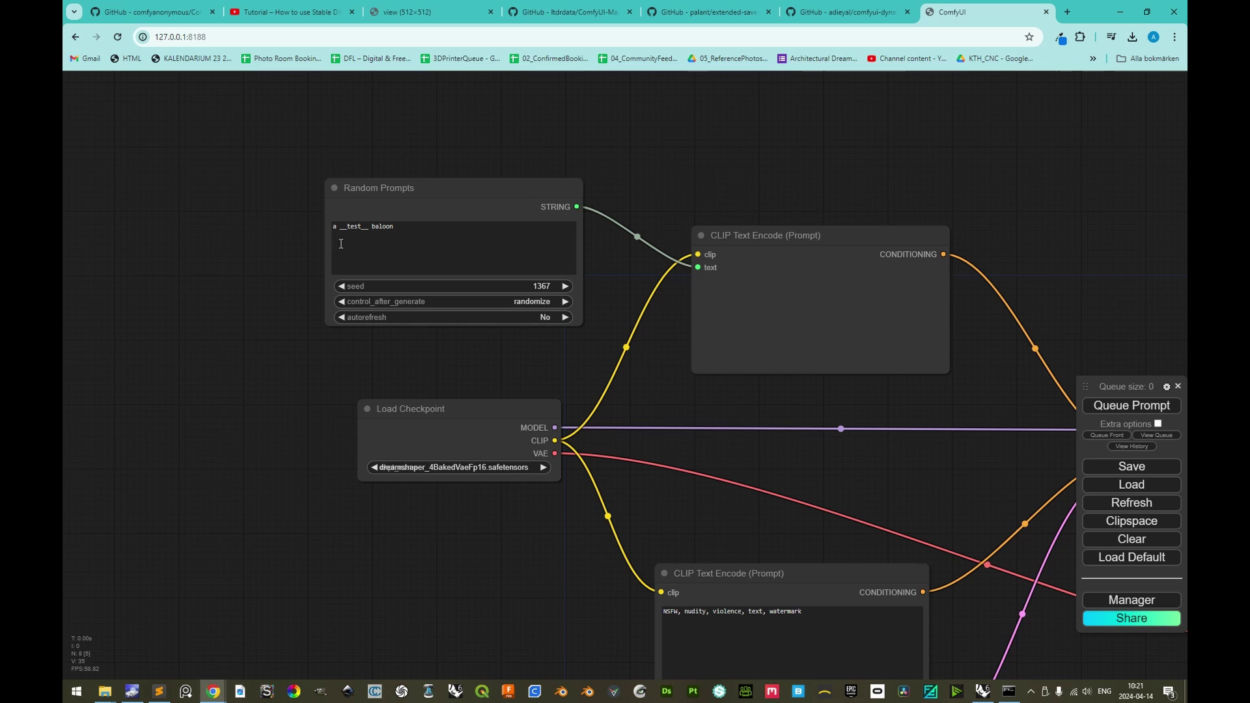
Step: Switch to File Explorer and examine the KTH_CNC folder in sd-dynamic-prompts\wildcards and the comfyui-dynamicprompts wildcards folder
key("alt")
key("alt+Tab")
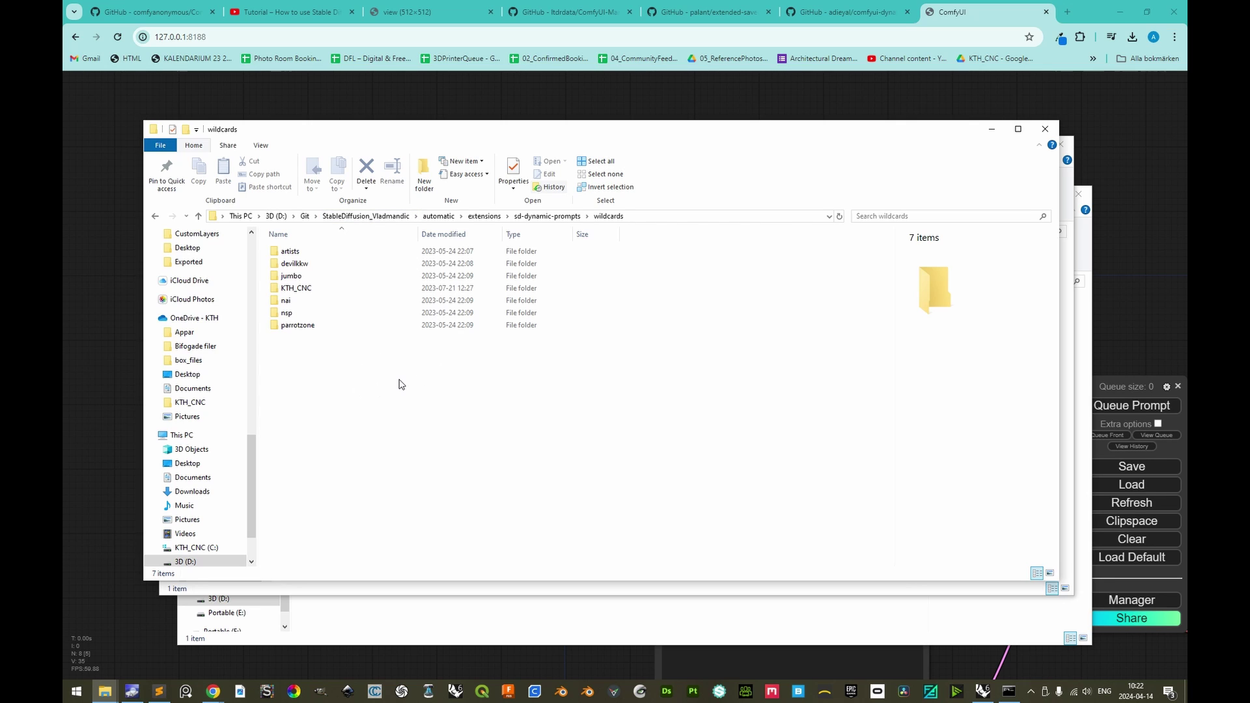
double_click(296, 288)
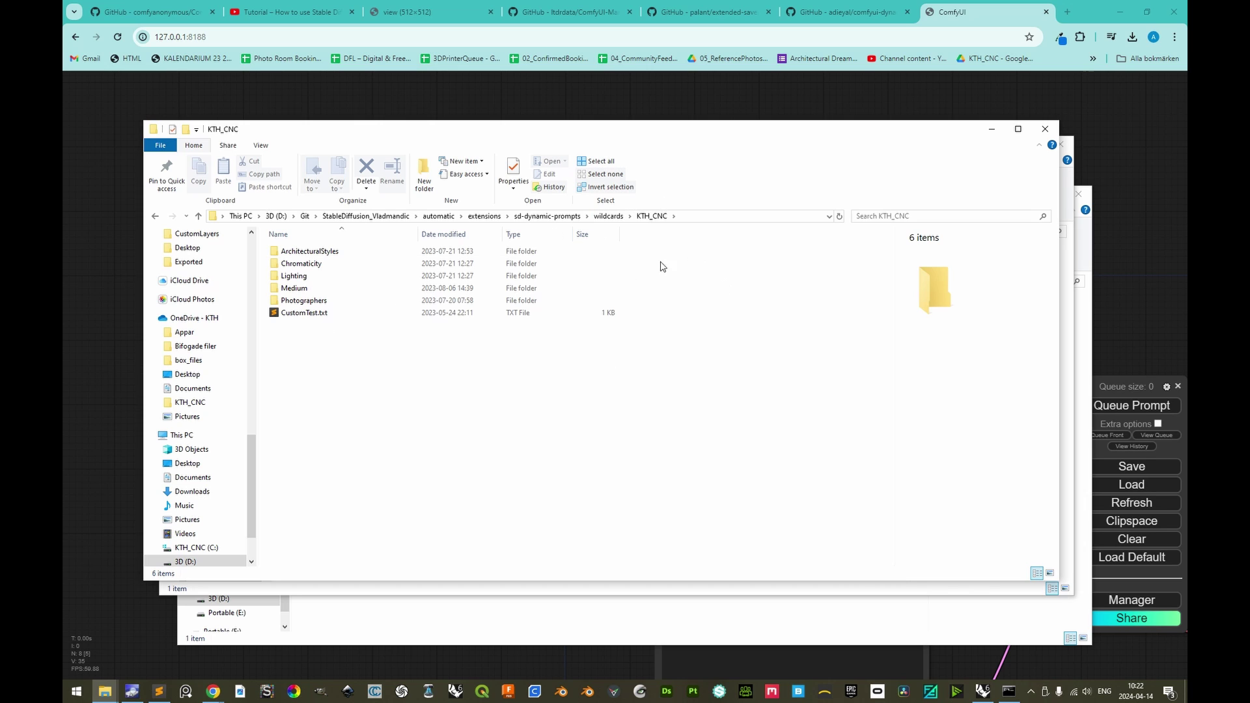
key("alt+Tab")
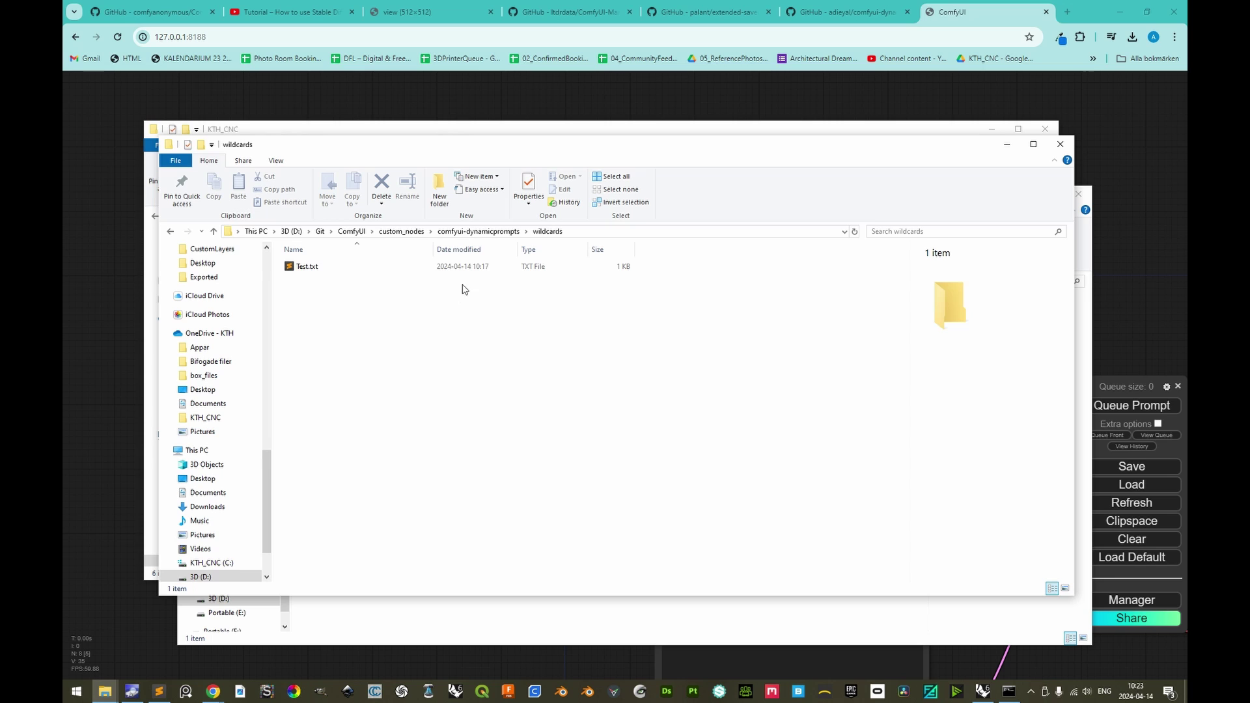
Step: Switch to Sublime Text and examine the New-Item symbolic link command, including its path, source folder value and KTH_CNC folder names
right_click(159, 692)
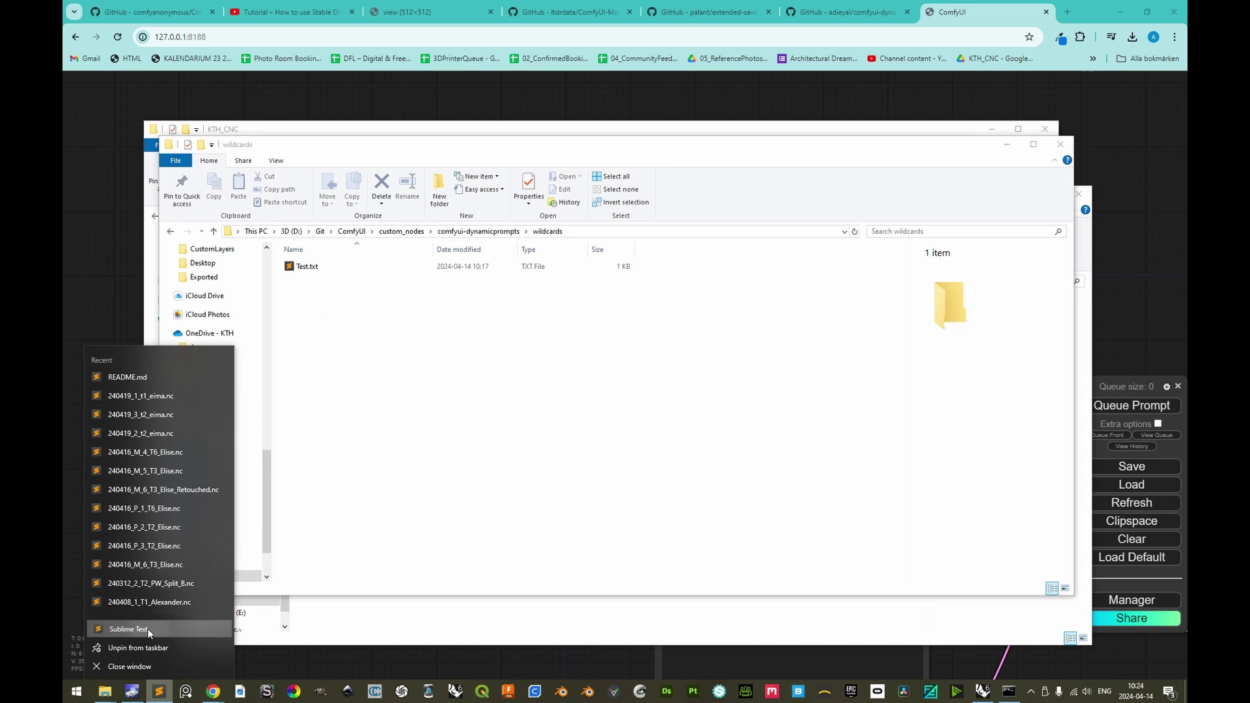
left_click(148, 628)
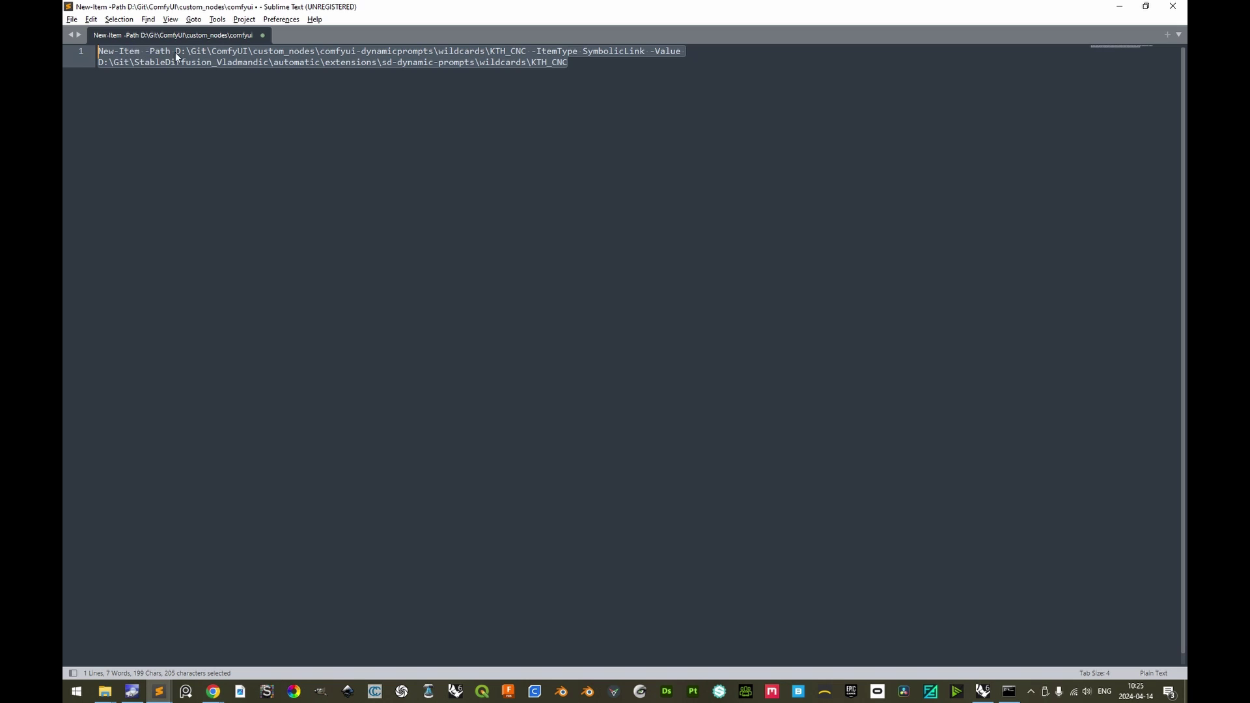
left_click(174, 52)
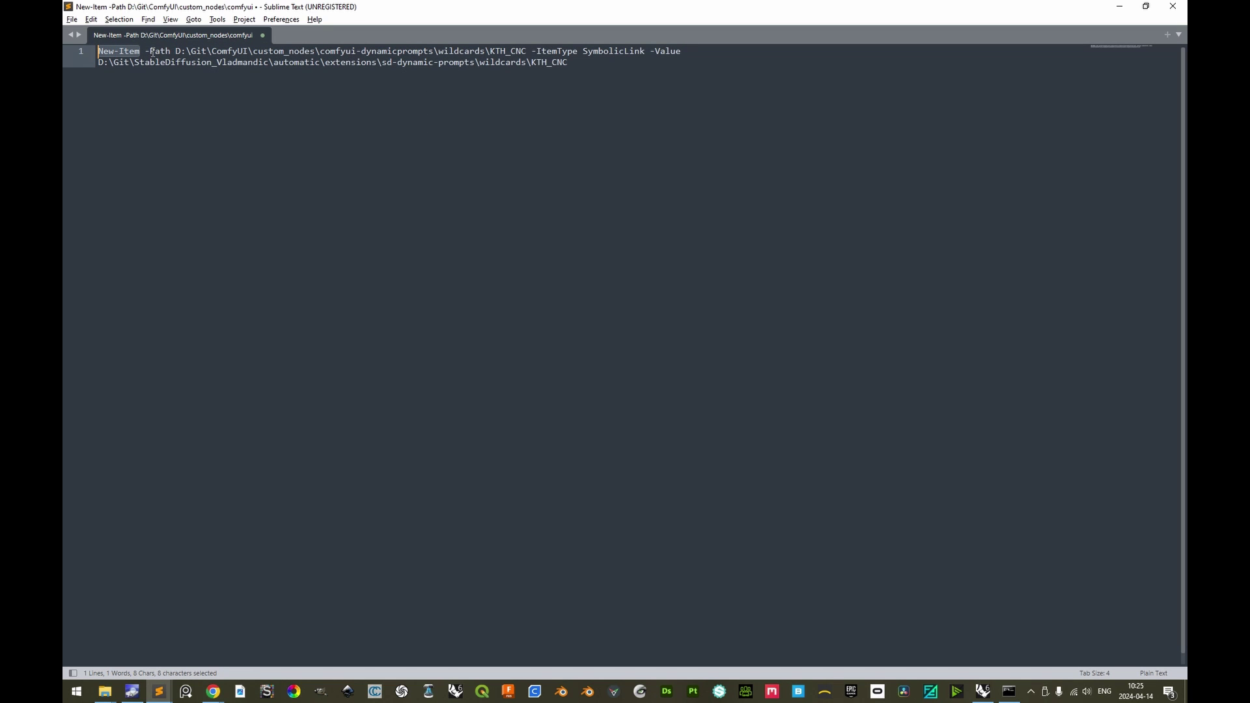
left_click_drag(146, 51, 172, 52)
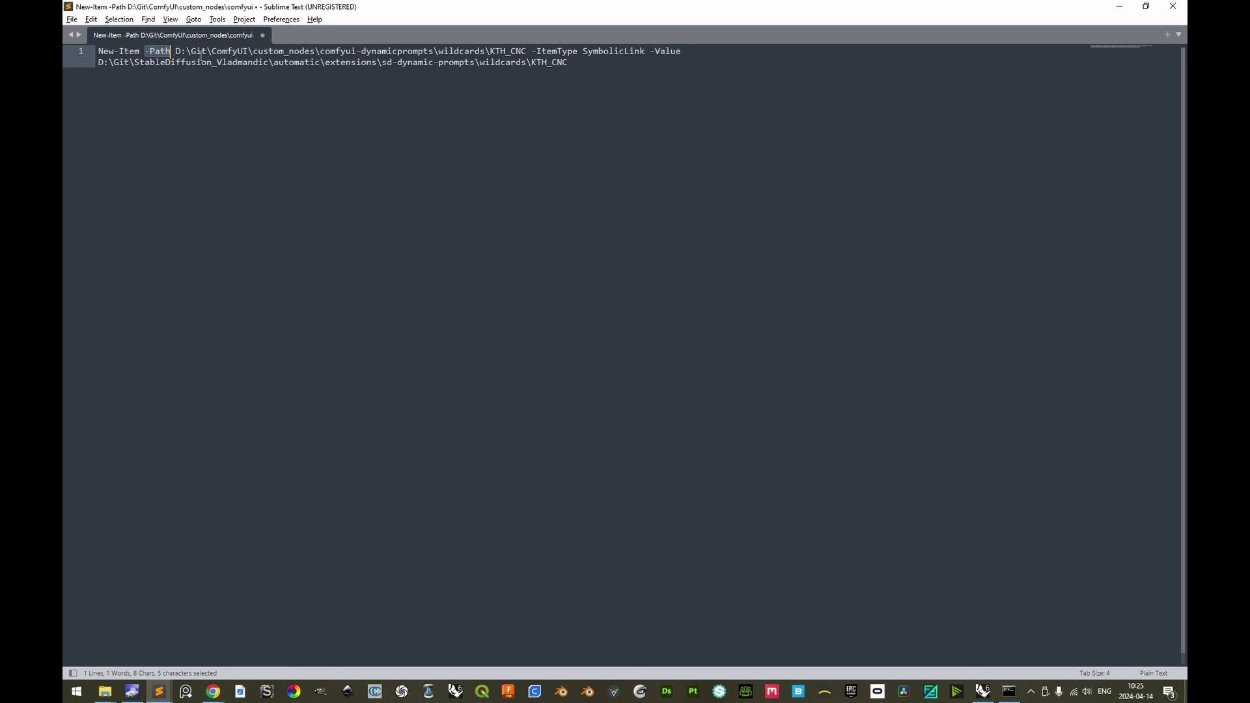
left_click_drag(175, 51, 521, 52)
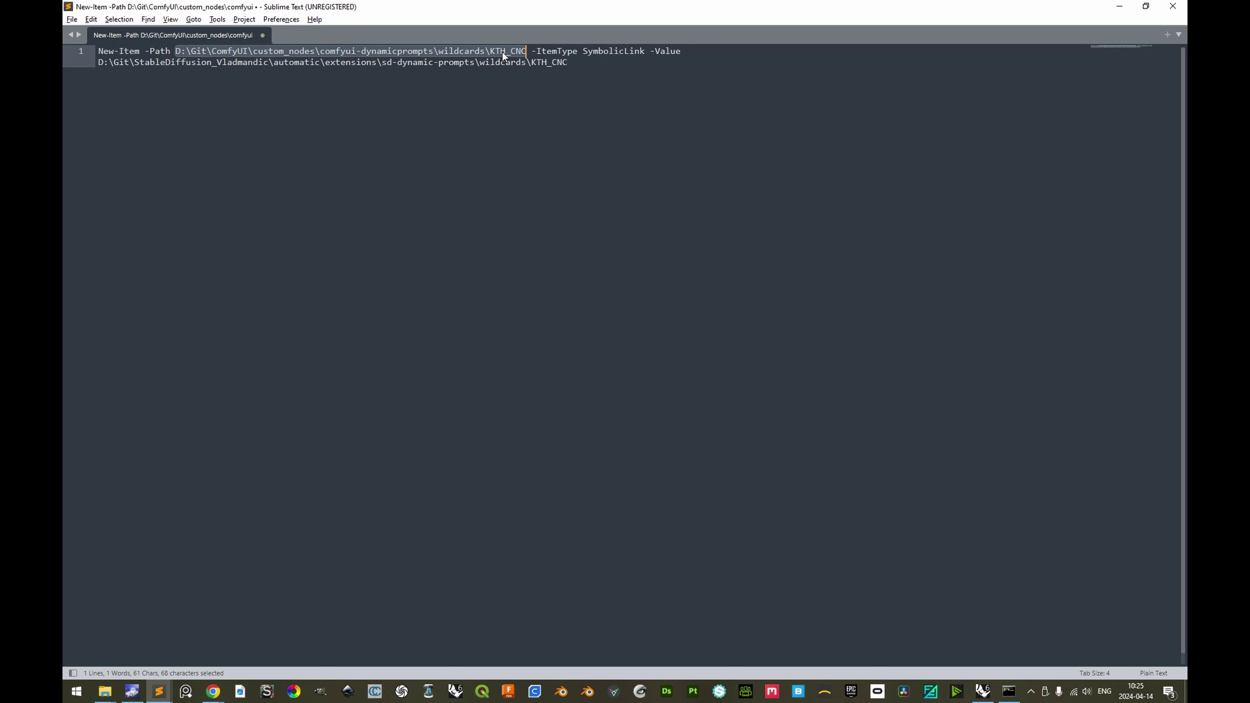
left_click_drag(573, 61, 100, 65)
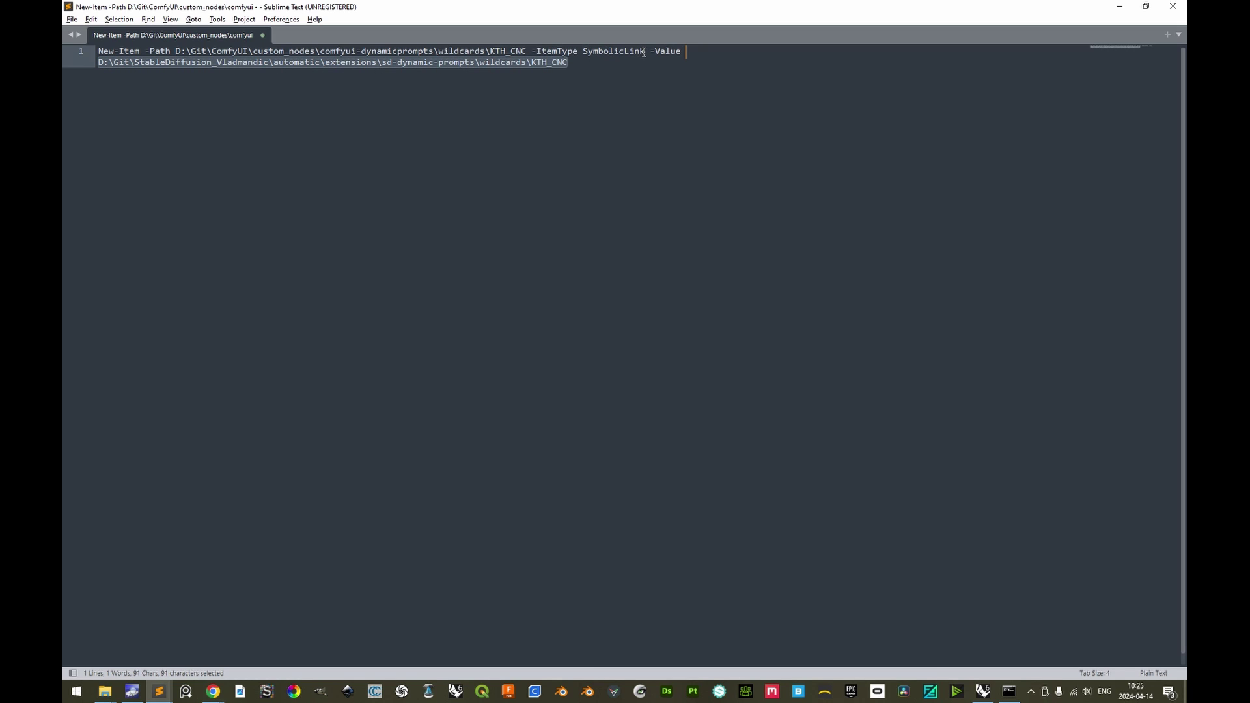
left_click(371, 62)
left_click_drag(489, 51, 439, 51)
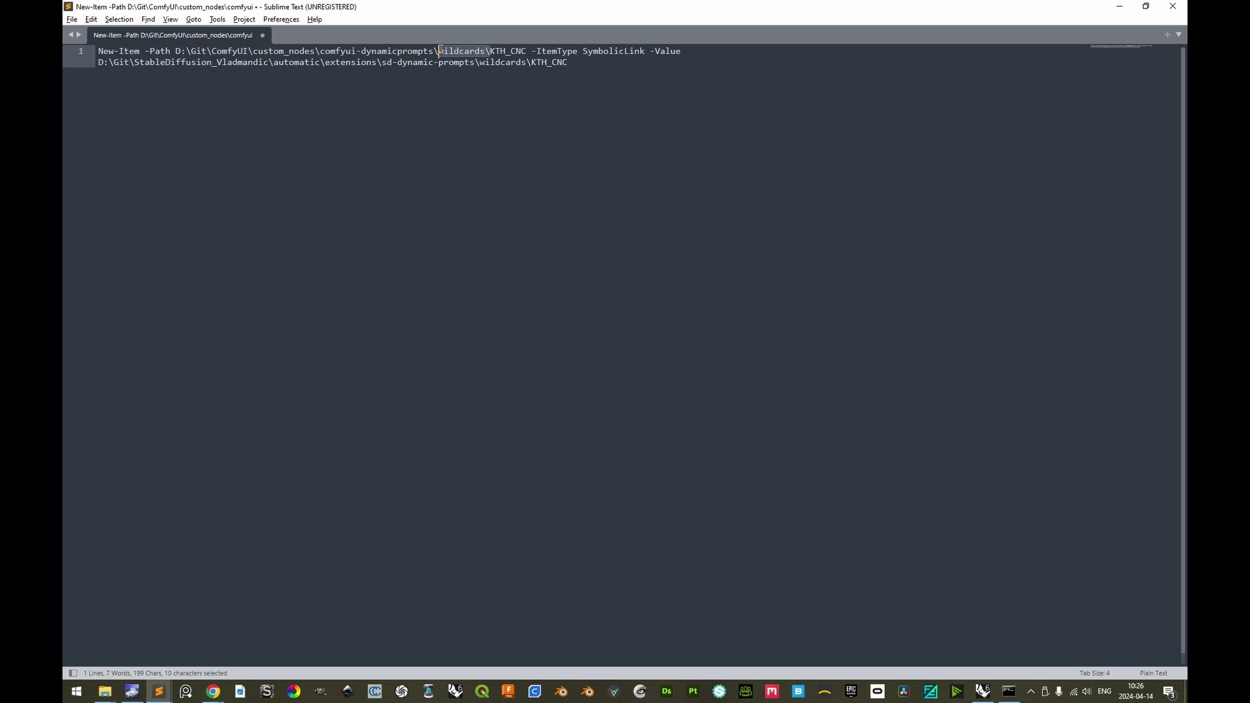
left_click_drag(527, 51, 491, 51)
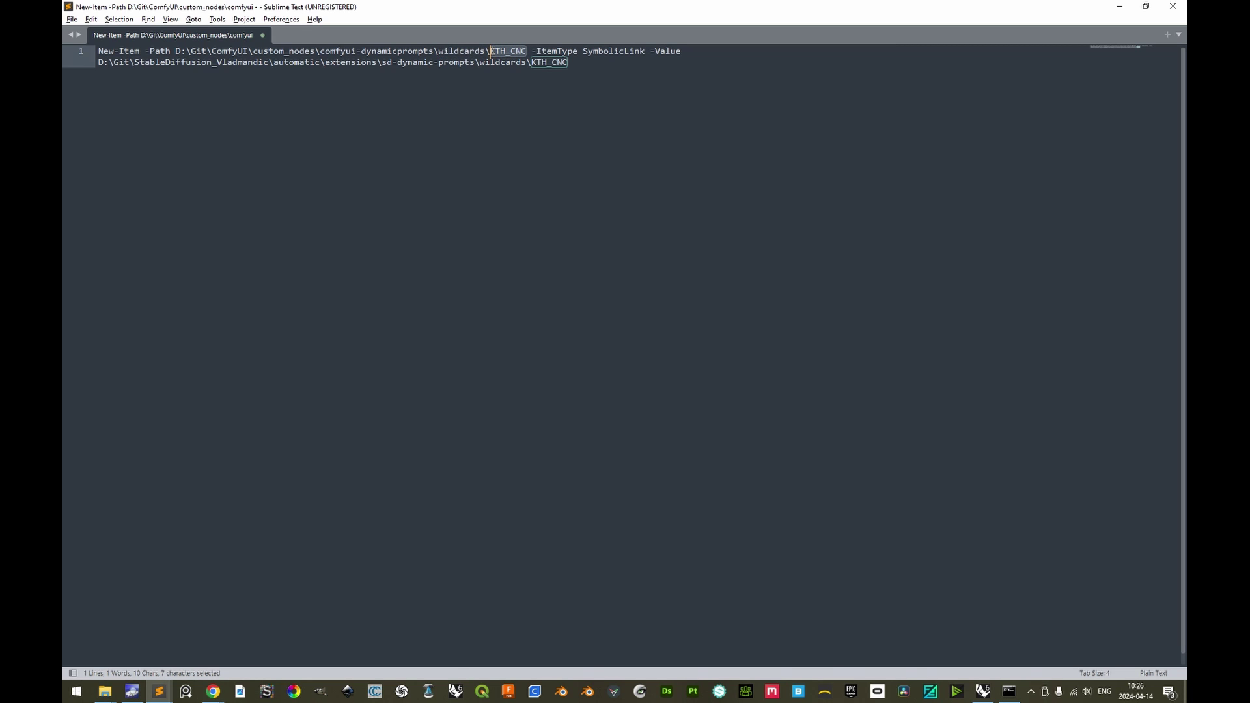
left_click_drag(569, 62, 531, 63)
left_click(531, 63)
double_click(547, 62)
left_click(531, 62)
Step: Copy the entire New-Item symbolic link command
left_click_drag(568, 62, 90, 47)
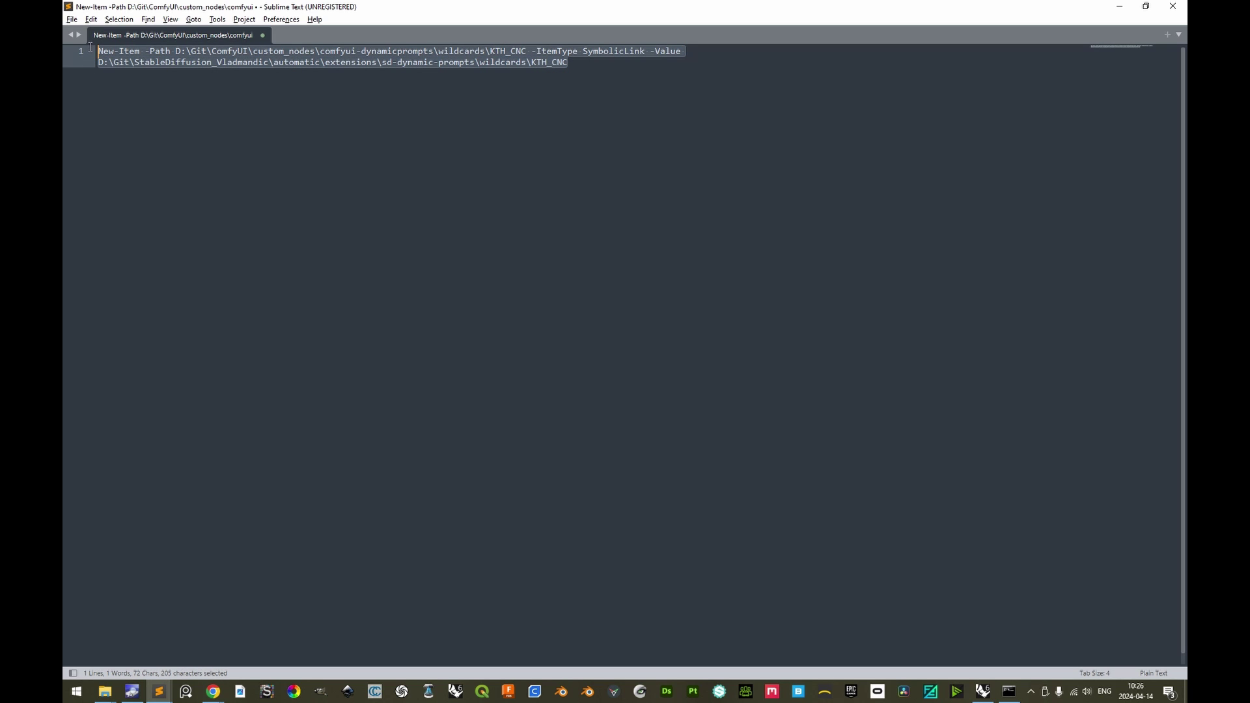
key("ctrl+c")
key("ctrl+c")
Step: Open Windows PowerShell as administrator and run the copied New-Item command to link KTH_CNC into ComfyUI's dynamicprompts wildcards folder
key("super")
type("power")
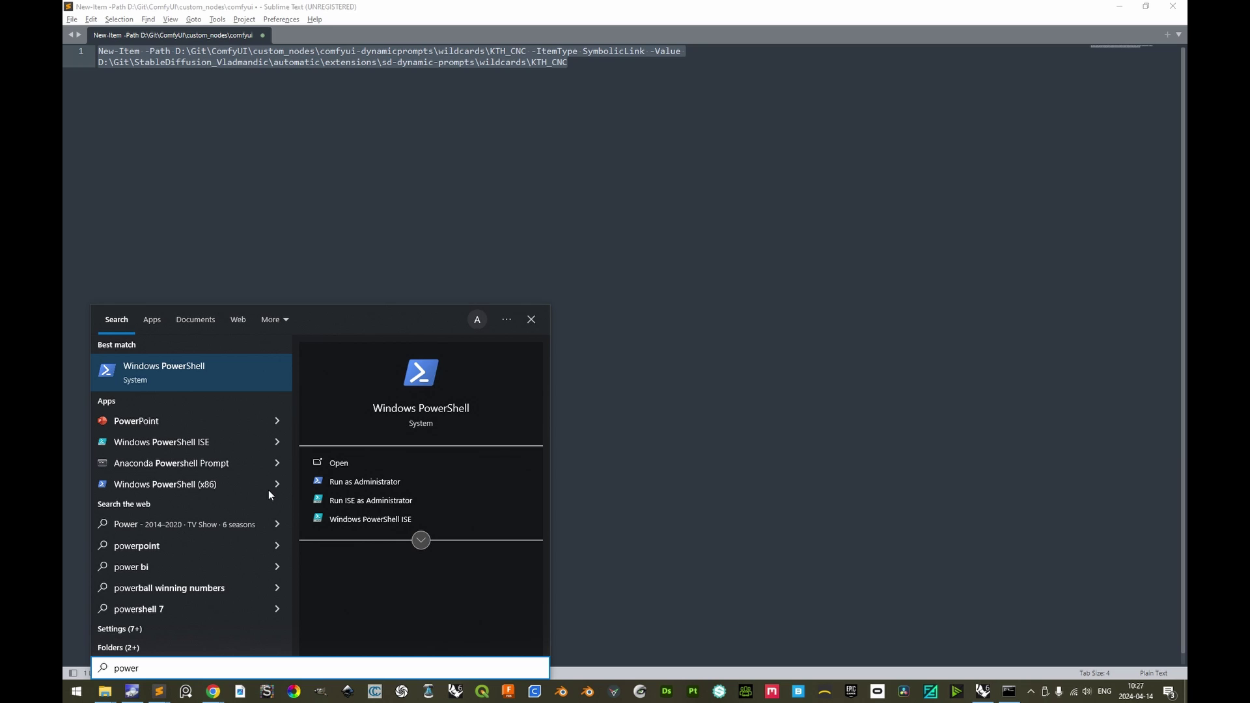
key("ctrl+shift+Return")
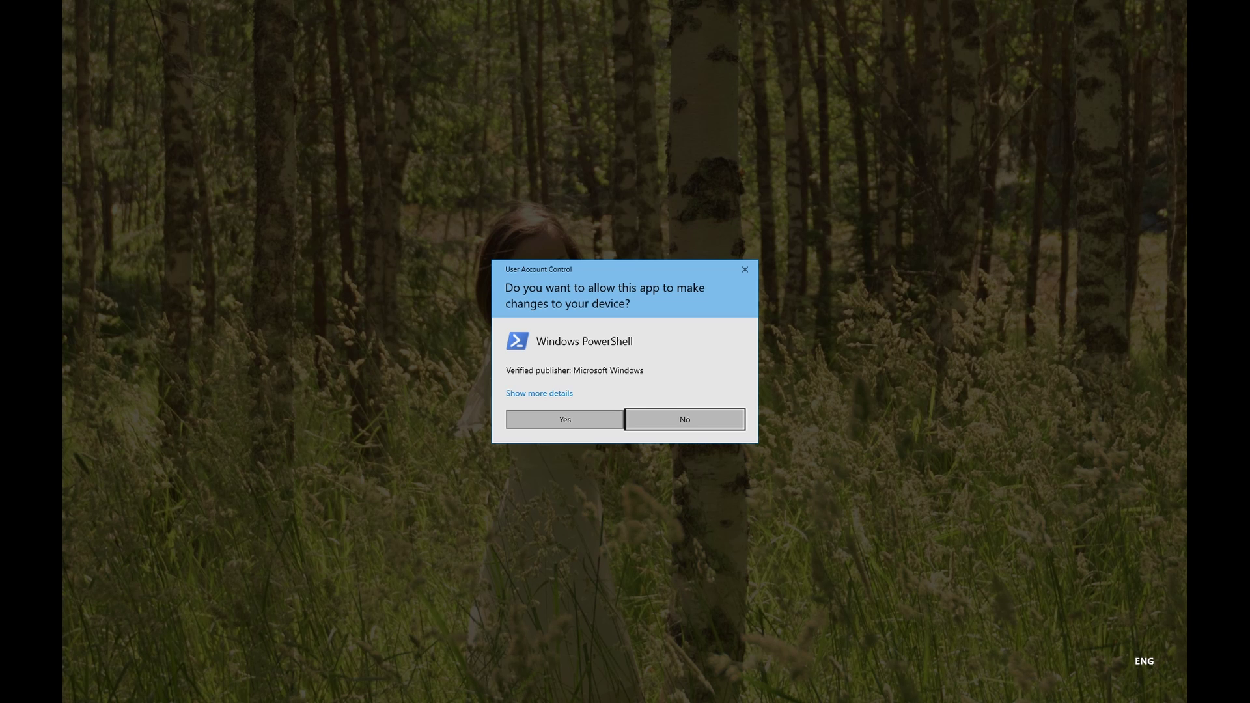
left_click(565, 419)
key("alt+Tab")
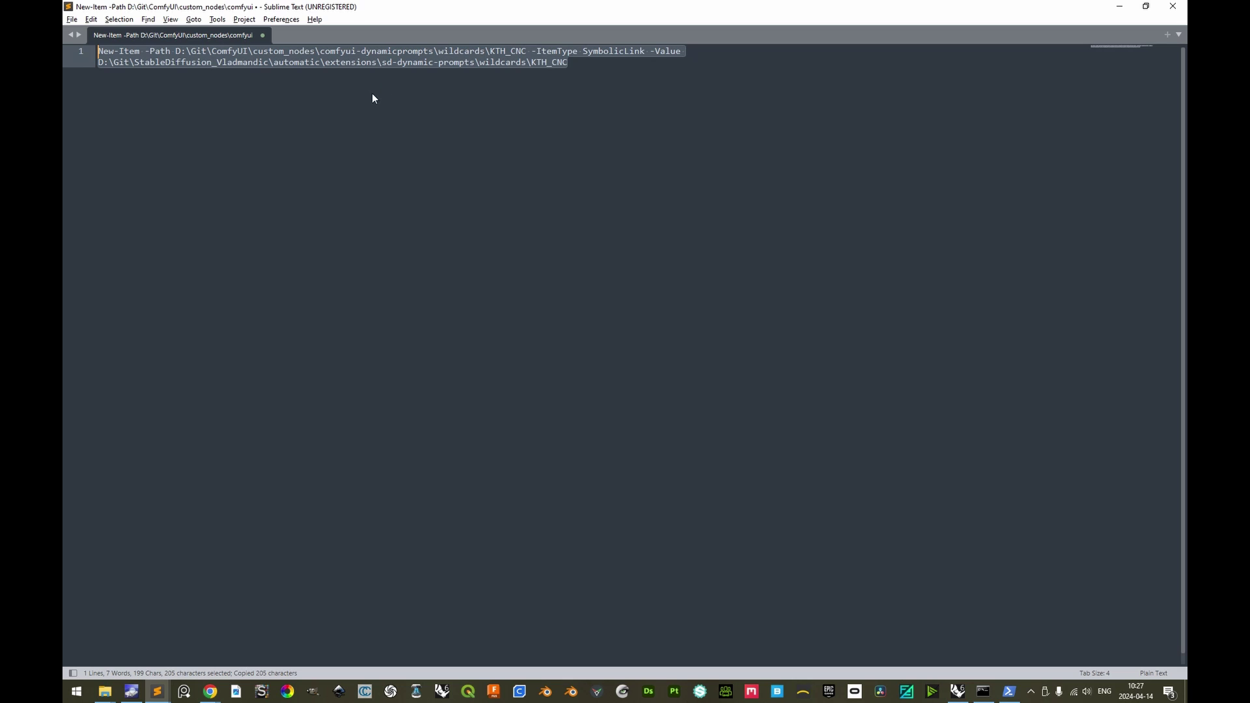
key("alt+Tab")
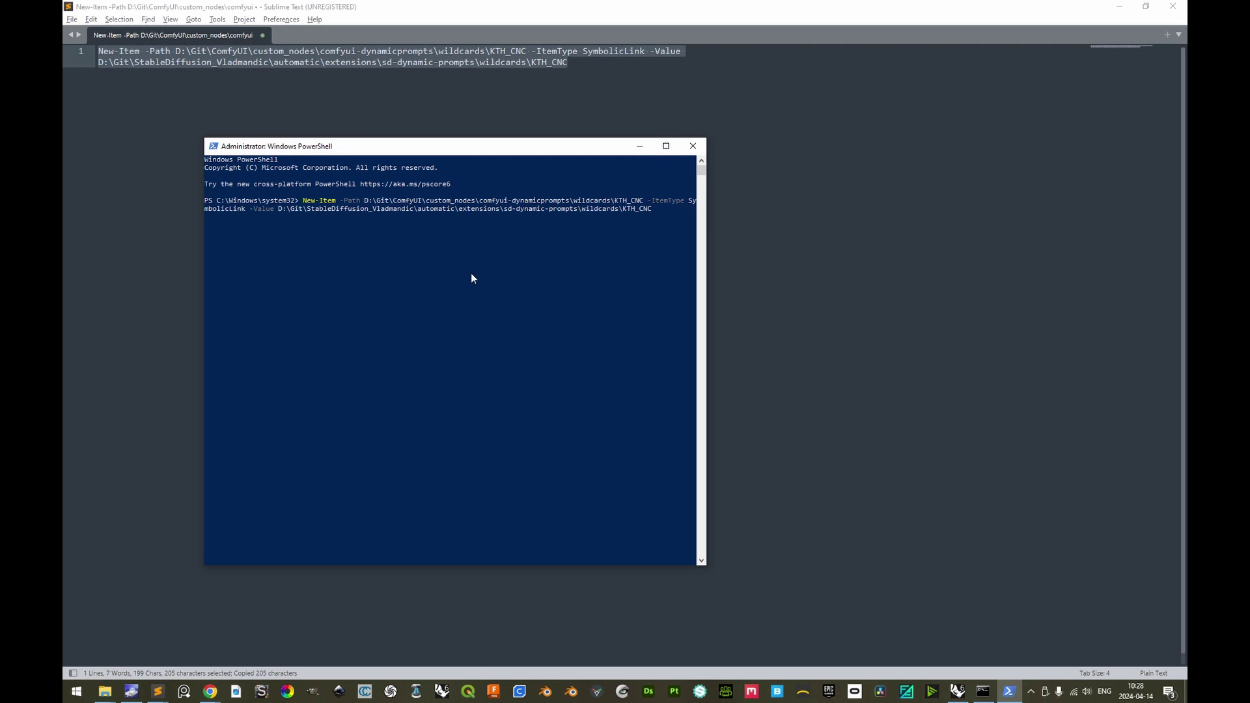
key("Return")
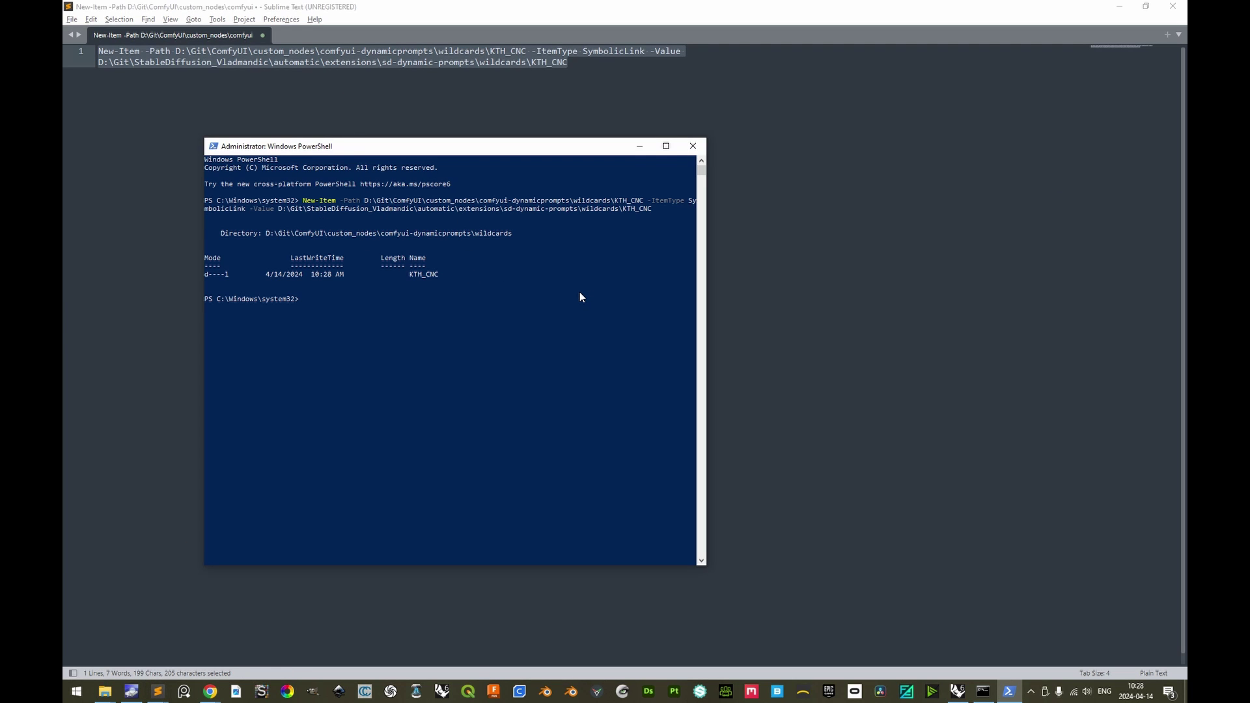
Step: Switch to File Explorer and inspect the linked KTH_CNC folder and its path inside comfyui-dynamicprompts\wildcards
key("alt+Tab")
key("alt+Tab")
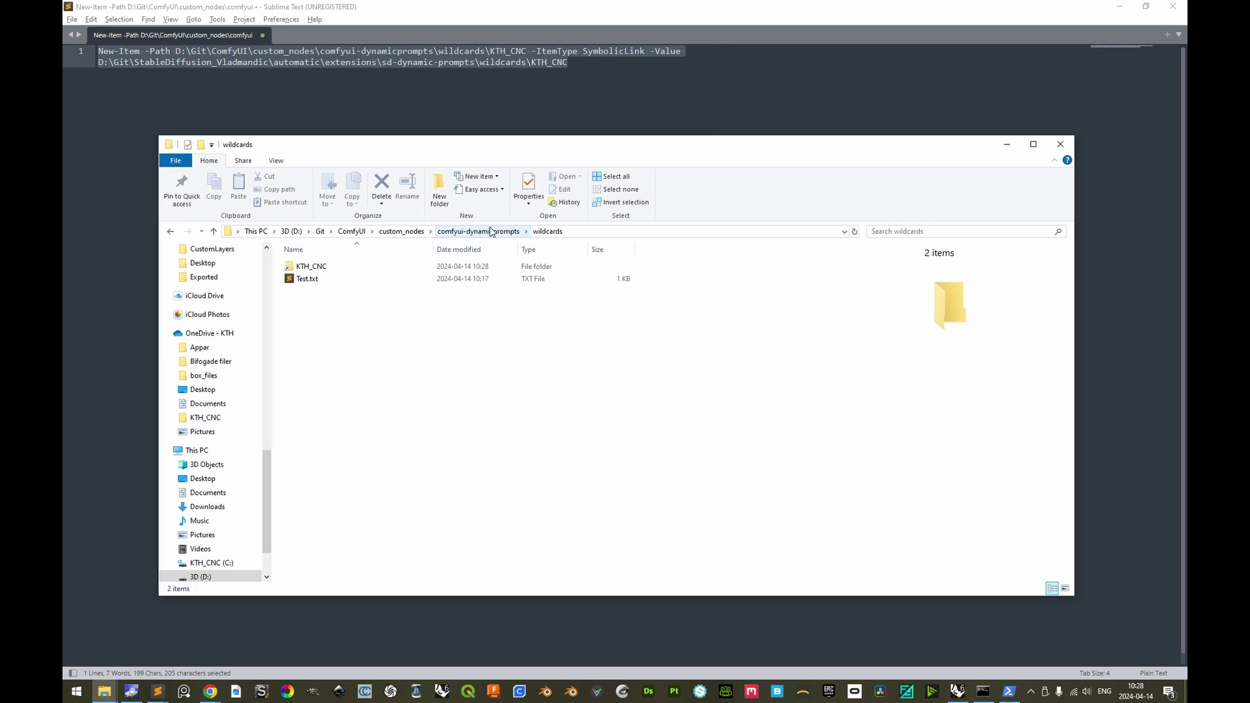
left_click(292, 269)
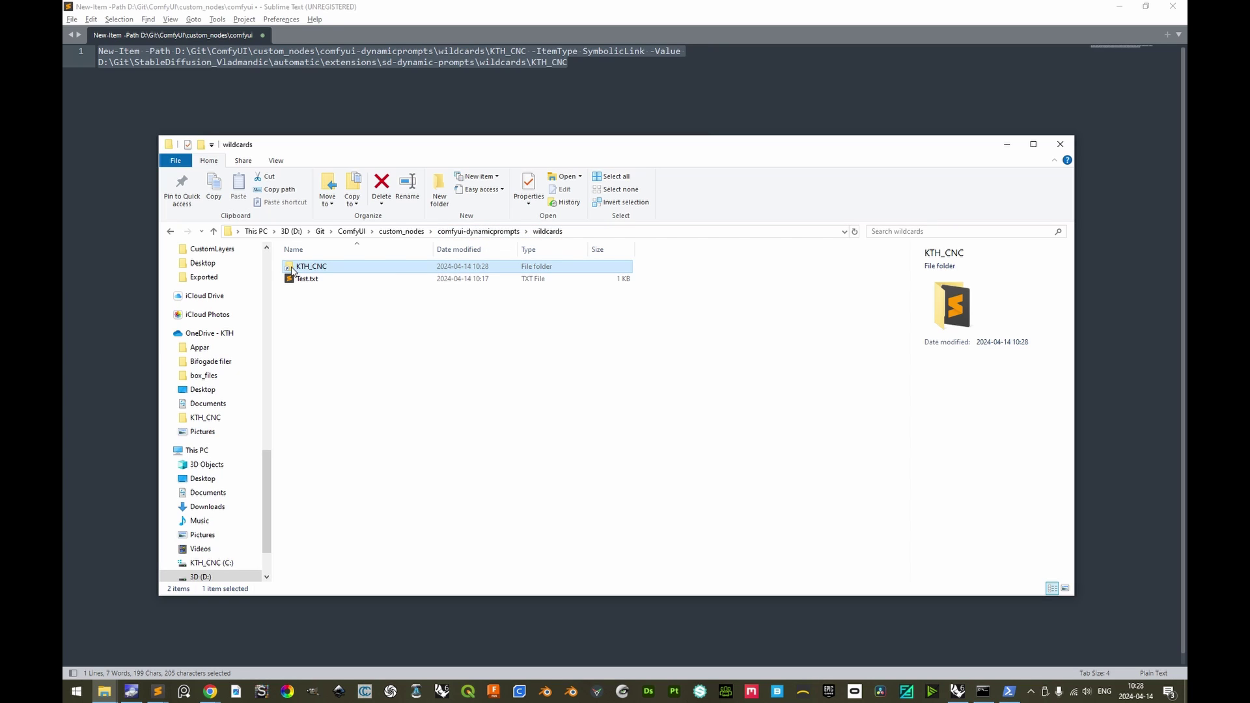
double_click(319, 271)
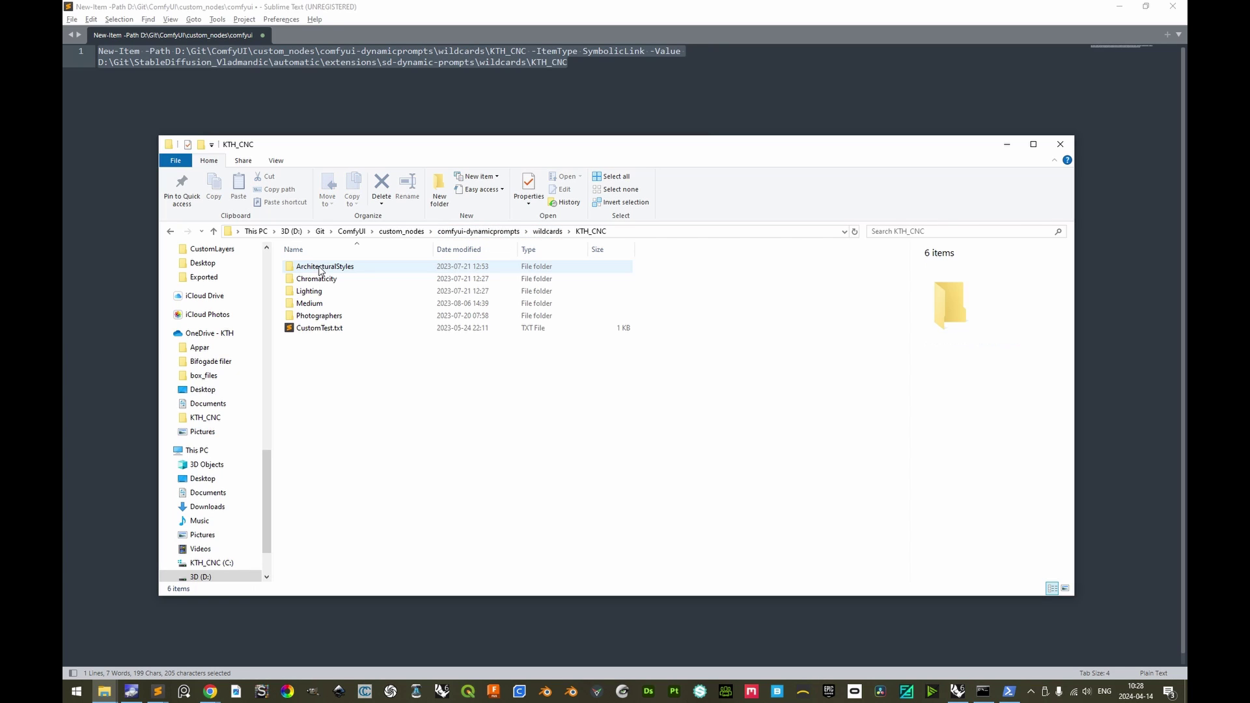
left_click(349, 233)
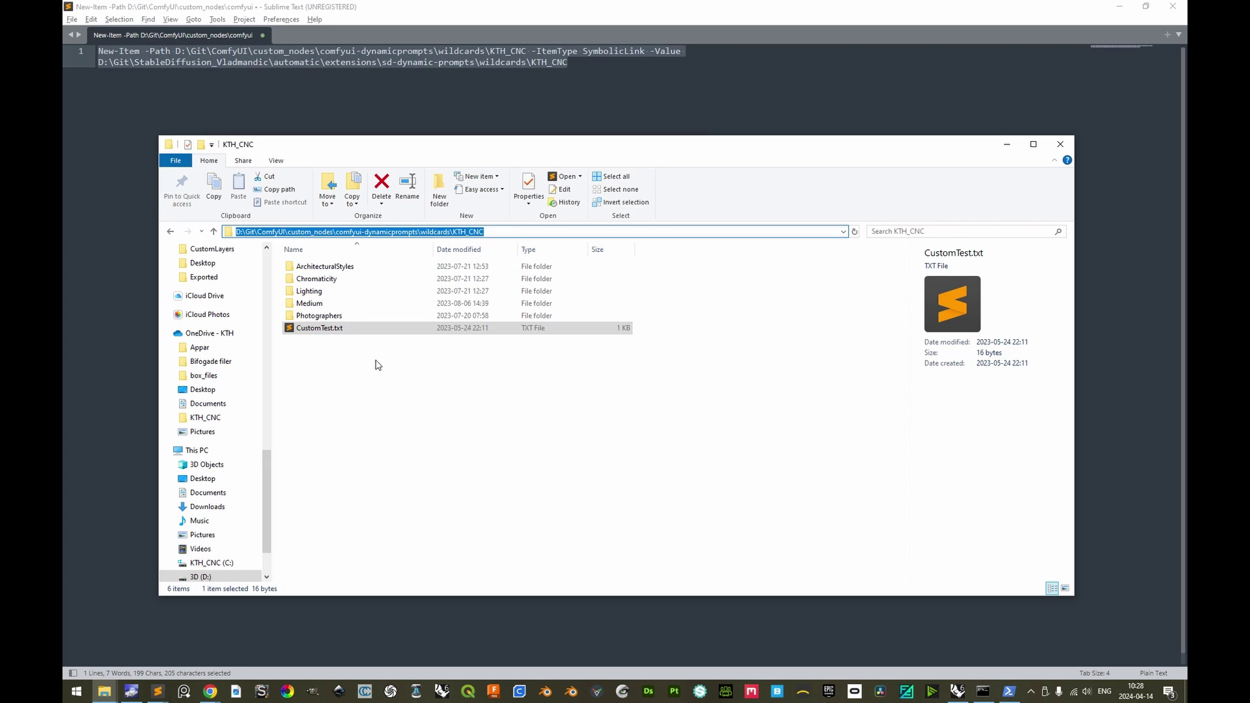
Step: Edit CustomTest.txt in the linked KTH_CNC folder, adding "purple" on a new line after green, then save and close it
right_click(330, 329)
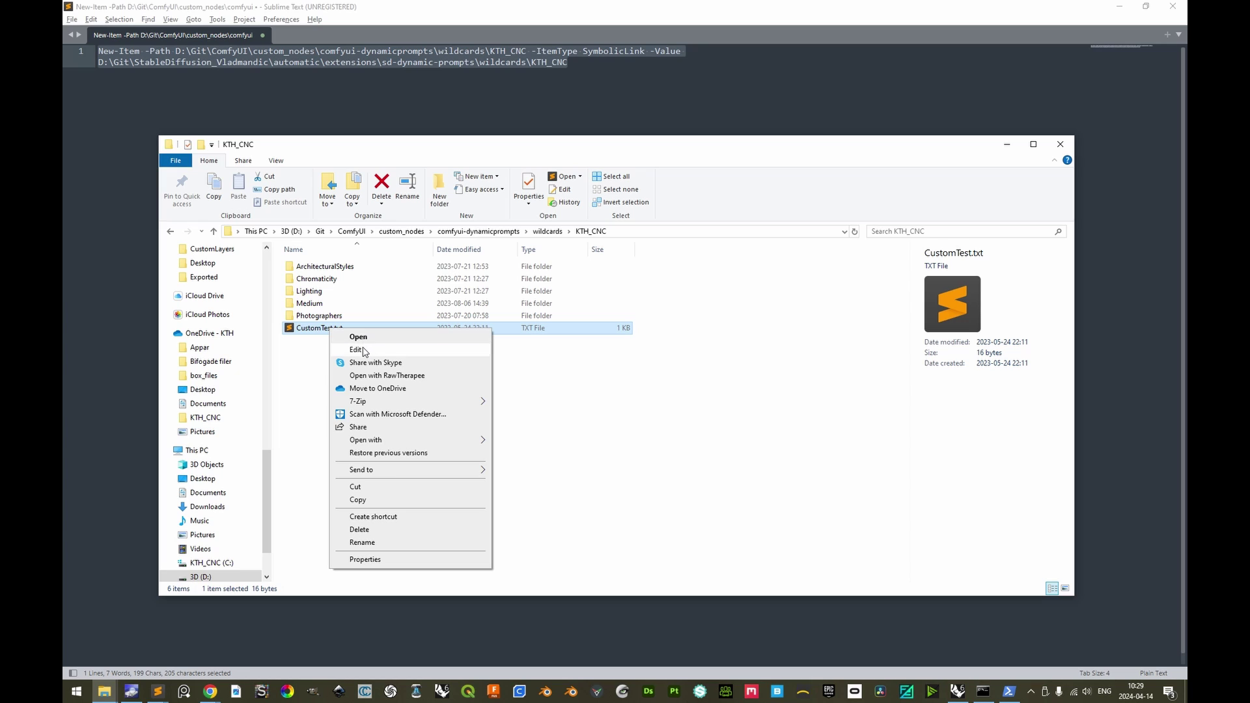
left_click(363, 350)
key("Return")
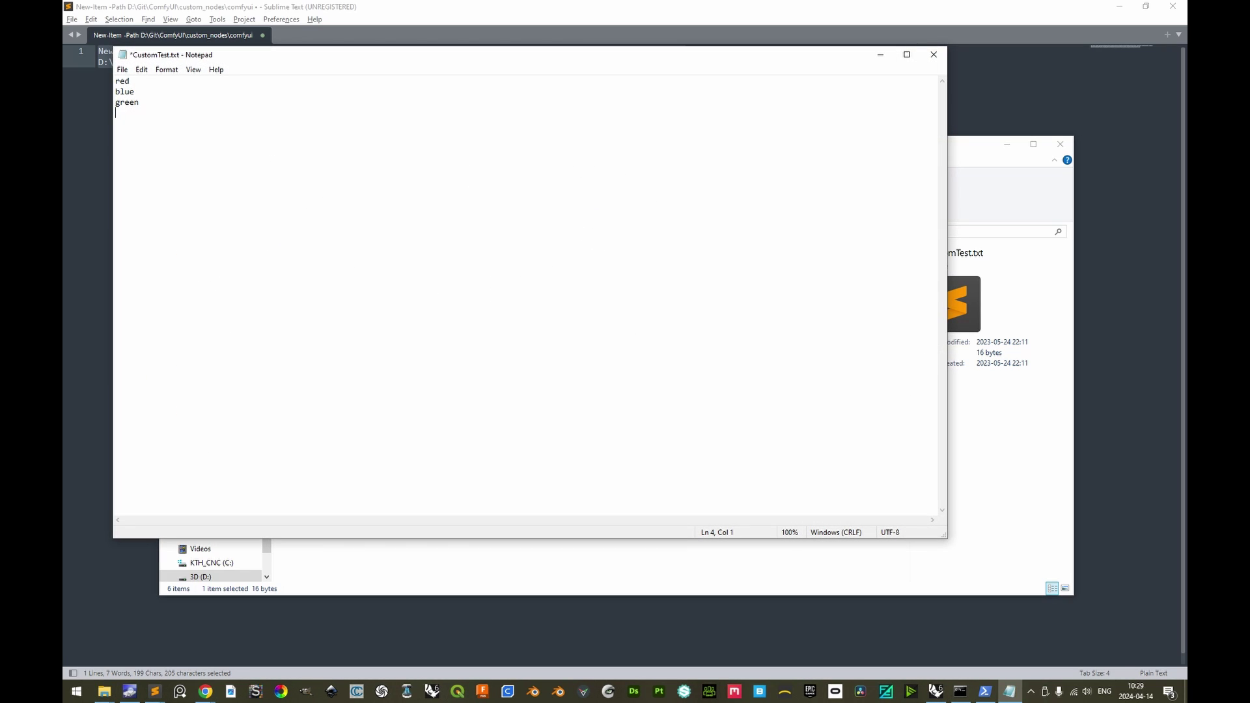
type("purple")
key("ctrl+s")
left_click(933, 54)
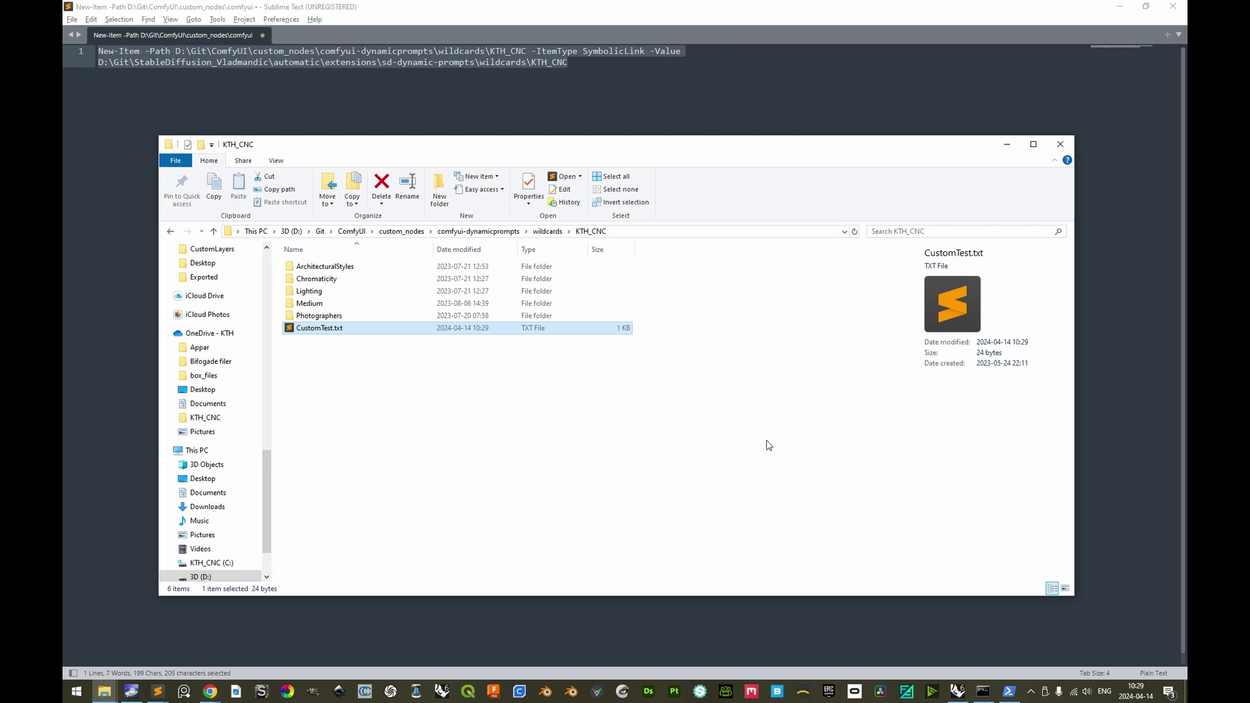
Step: Open CustomTest.txt from the original sd-dynamic-prompts KTH_CNC folder in Sublime Text to check its contents, then close it
key("alt+Tab")
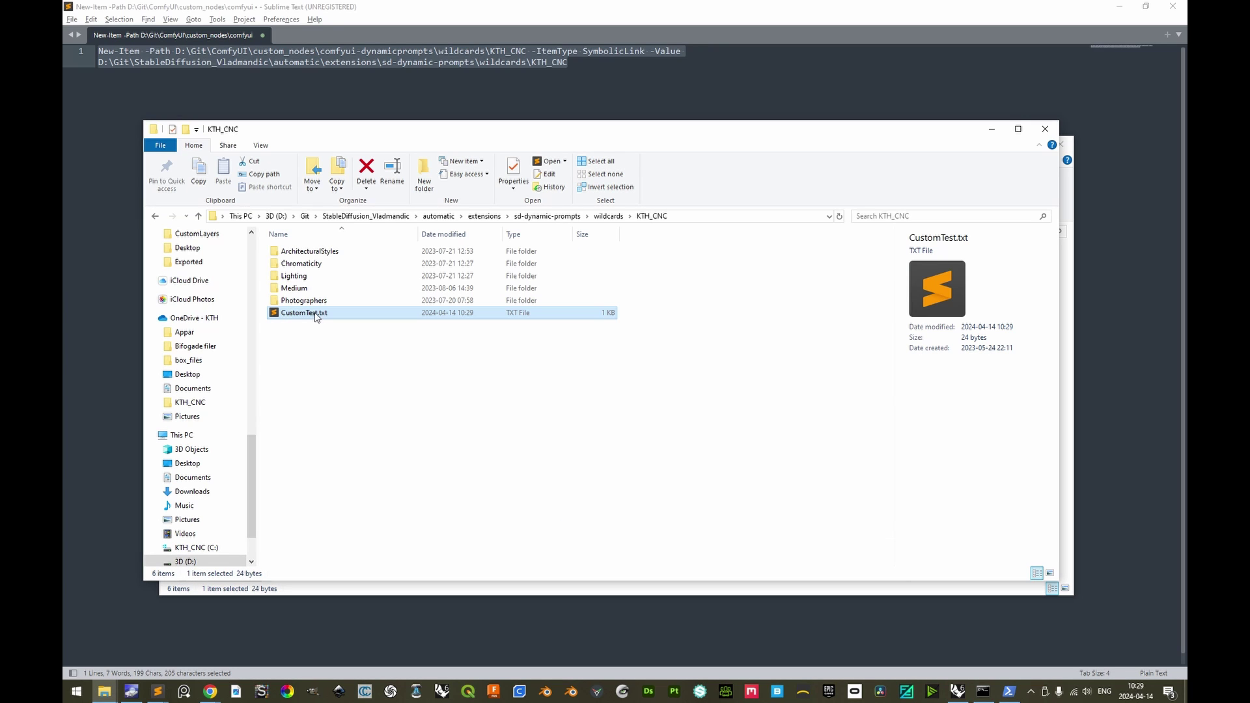
left_click(344, 360)
left_click_drag(306, 313, 143, 97)
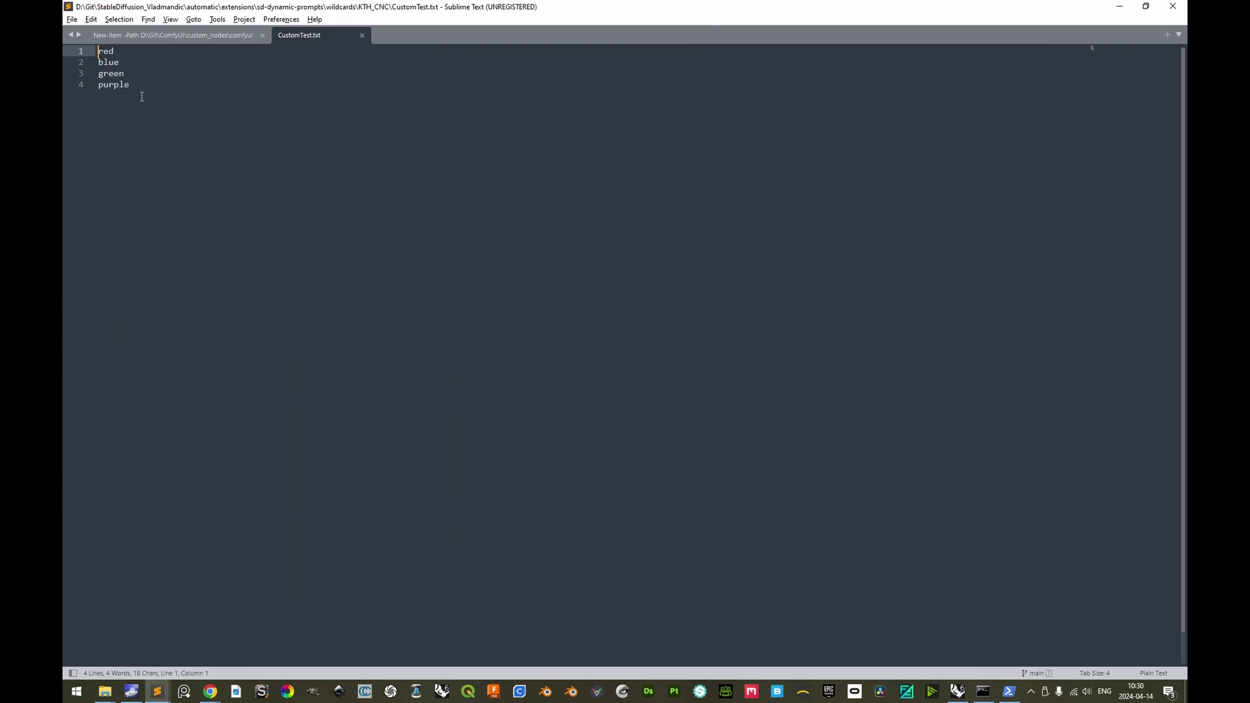
left_click(362, 35)
Step: Delete the KTH_CNC link from the comfyui-dynamicprompts wildcards folder and check the original KTH_CNC folder in sd-dynamic-prompts
key("alt+Tab")
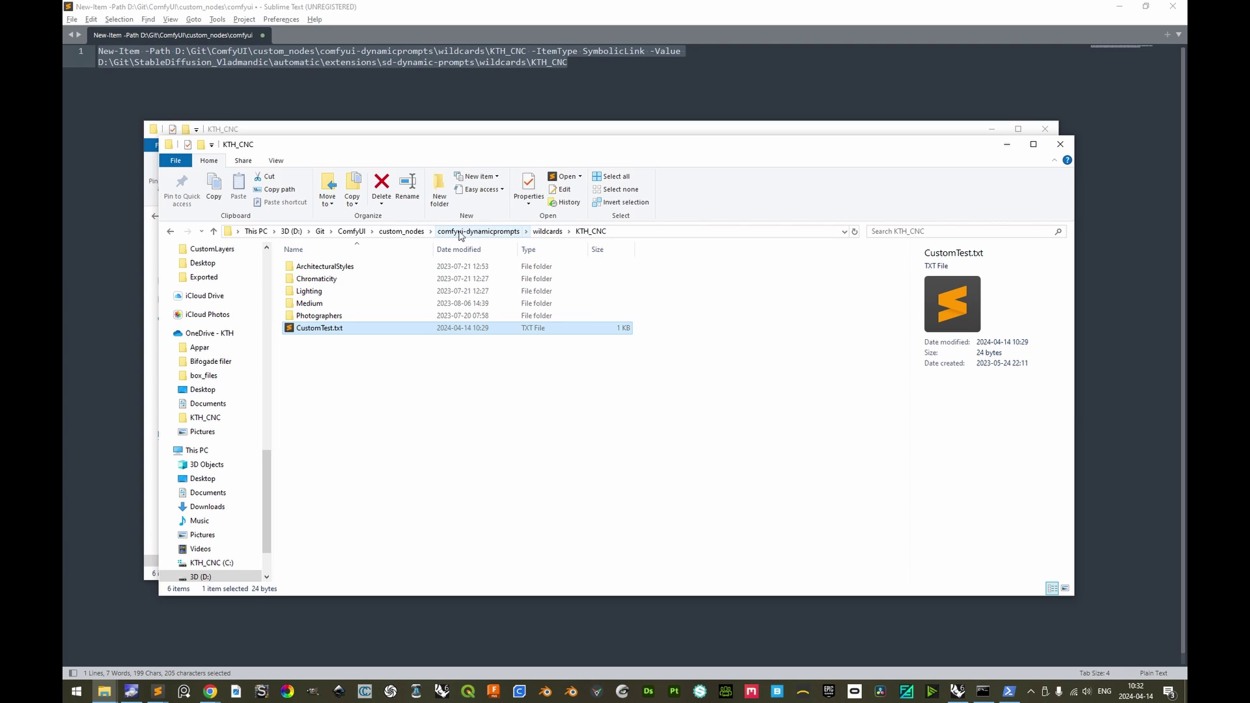
left_click(547, 232)
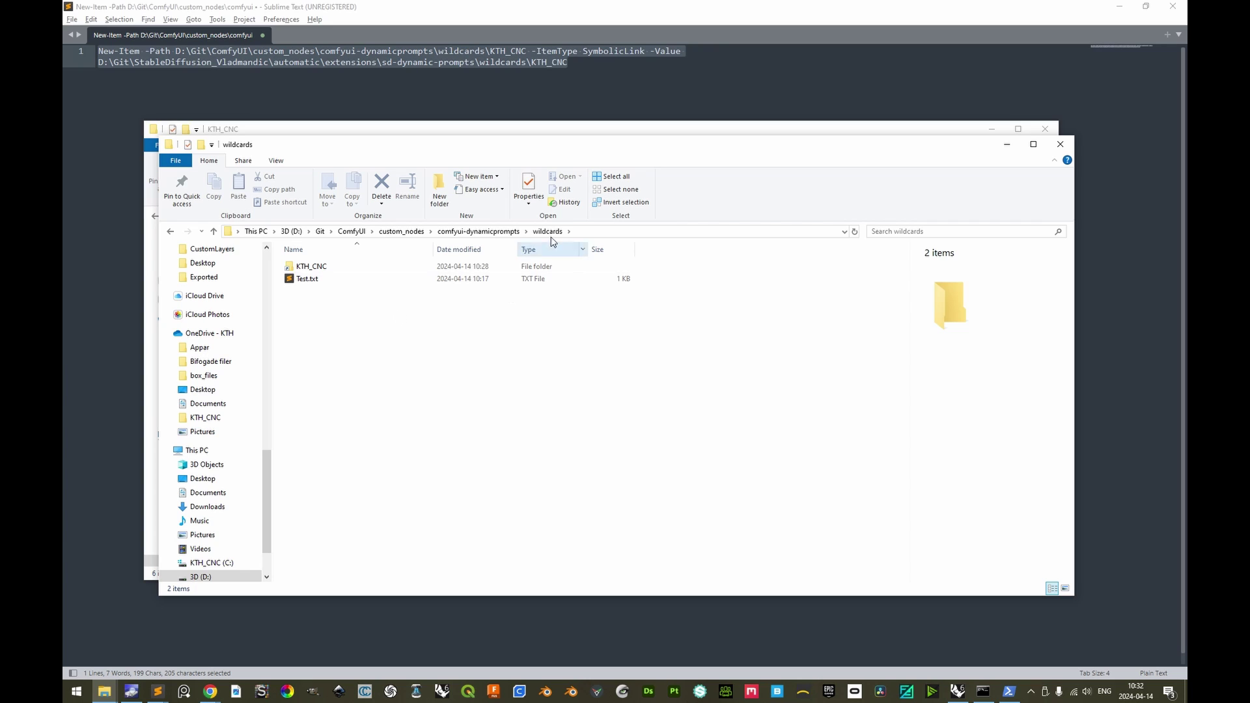
left_click(293, 268)
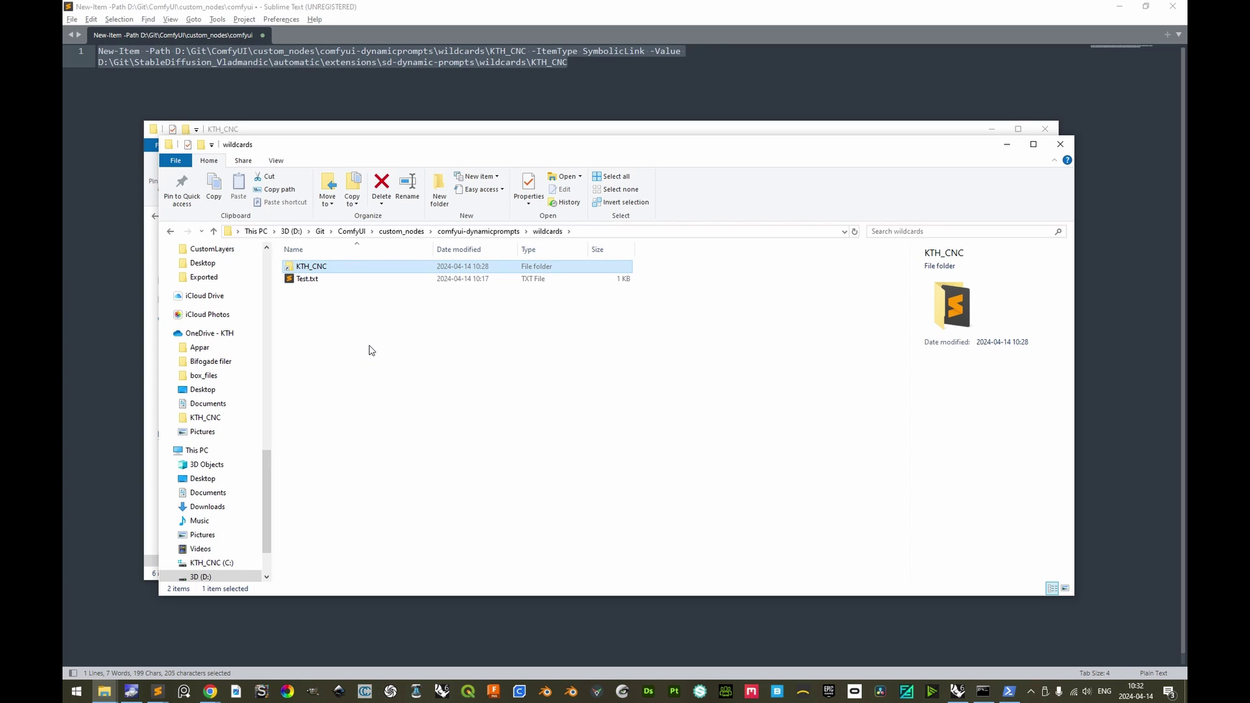
key("Delete")
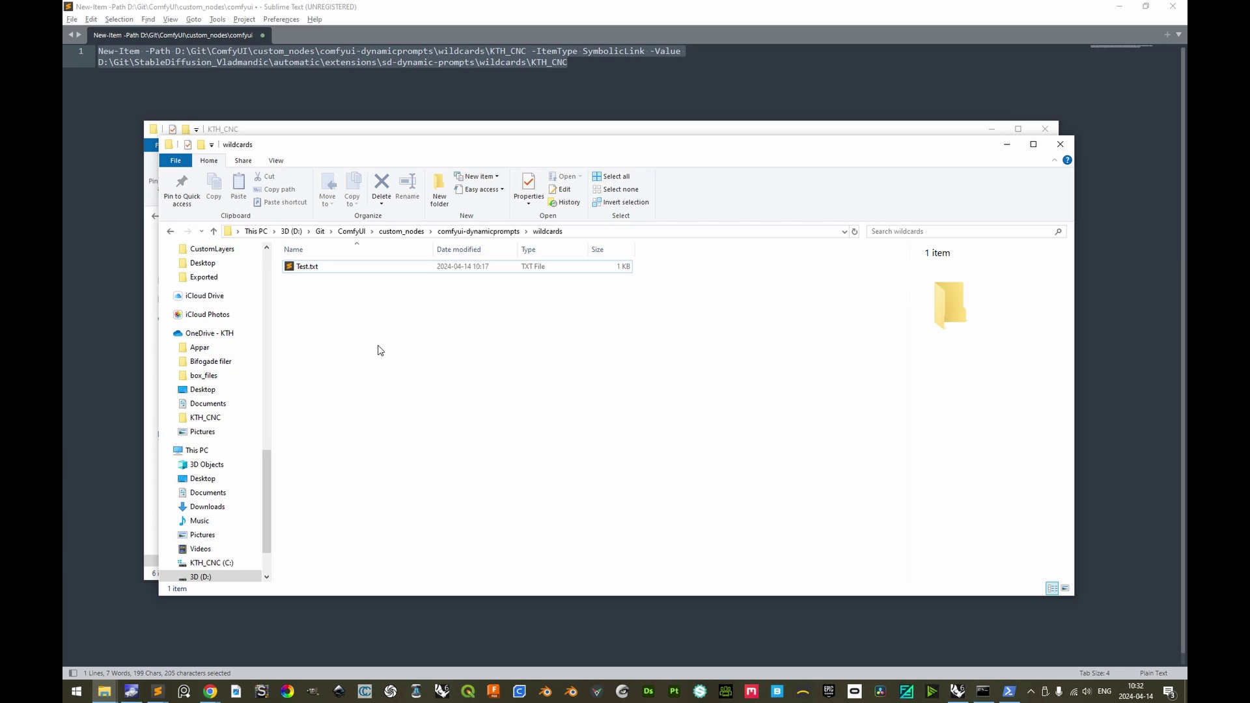
key("alt+Tab")
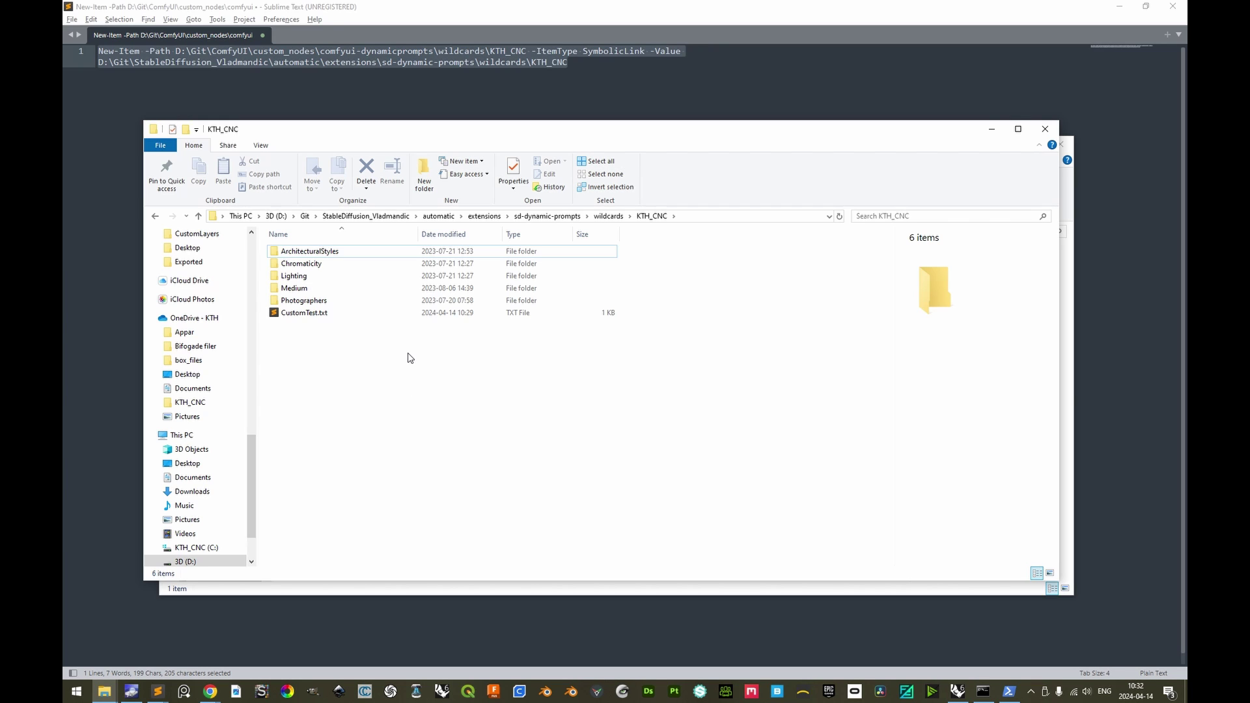
Step: Recreate the KTH_CNC symbolic link through PowerShell, check the linked folder in File Explorer, and return to comfyui-dynamicprompts\wildcards
key("alt+Tab")
key("alt+Tab")
key("alt+Tab")
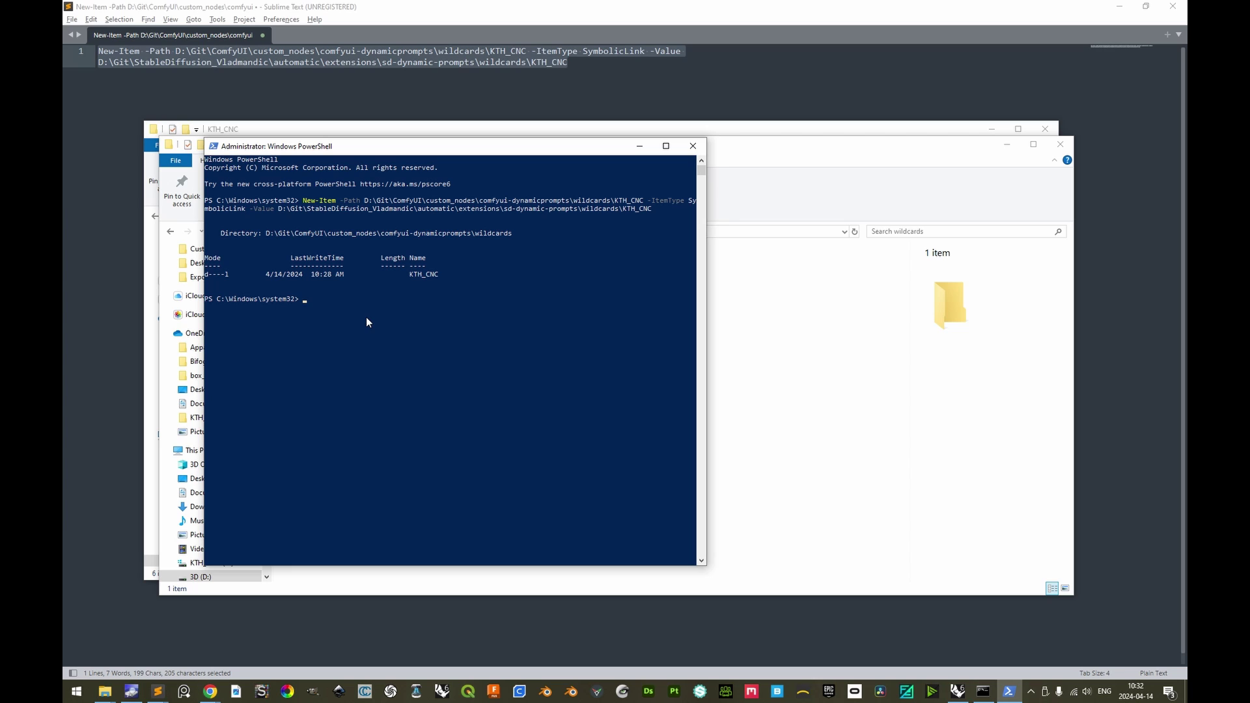
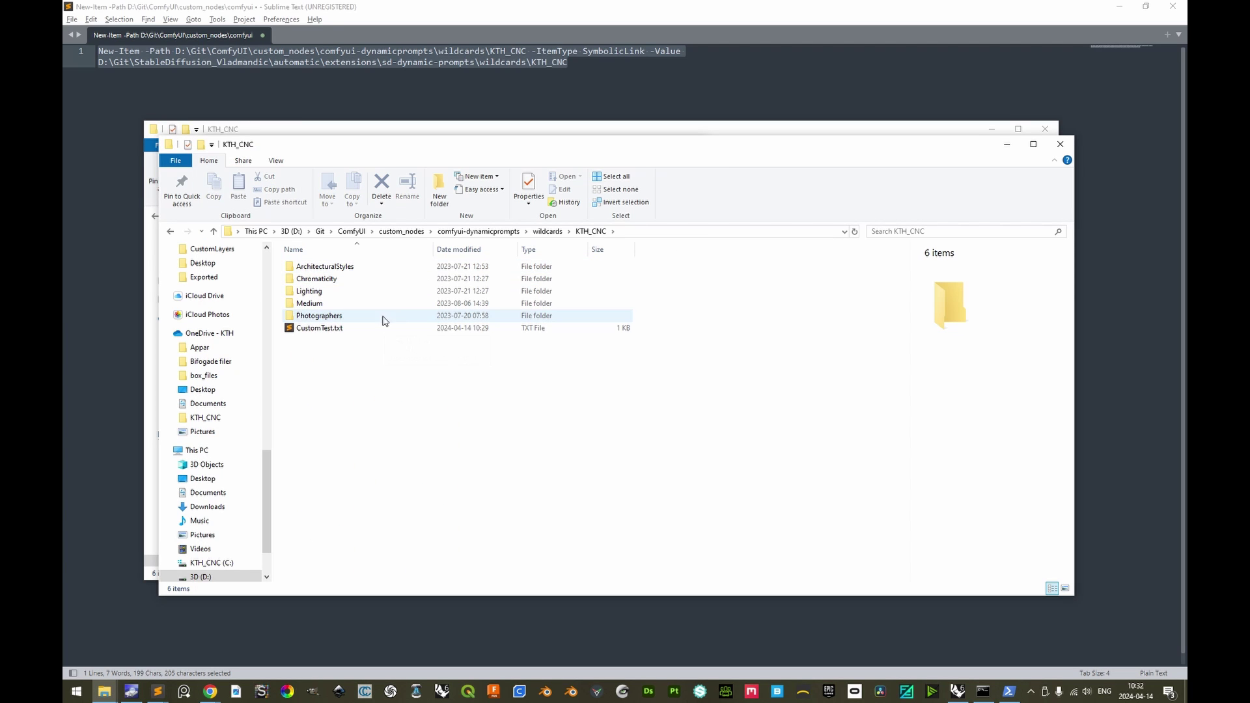
left_click(549, 232)
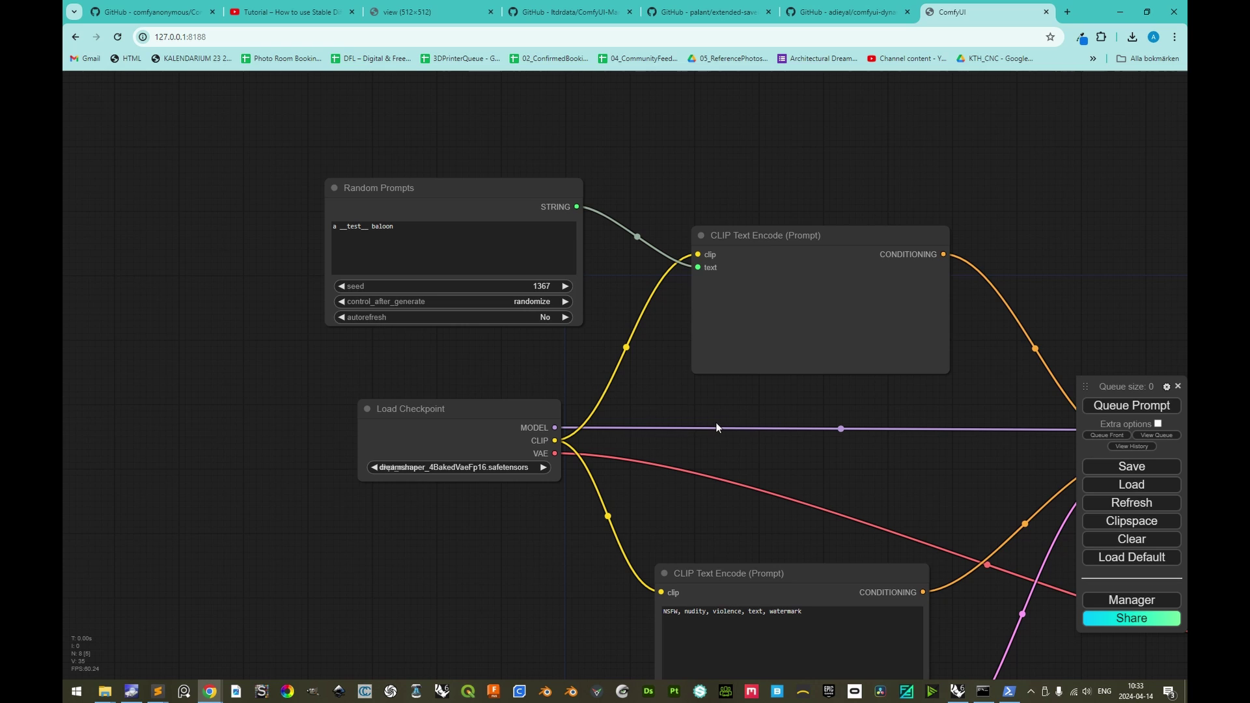
Step: Switch to ComfyUI in the browser, add a Load VAE node, and place it near the VAE Decode node
scroll(716, 422, "down", 4)
scroll(823, 490, "up", 1)
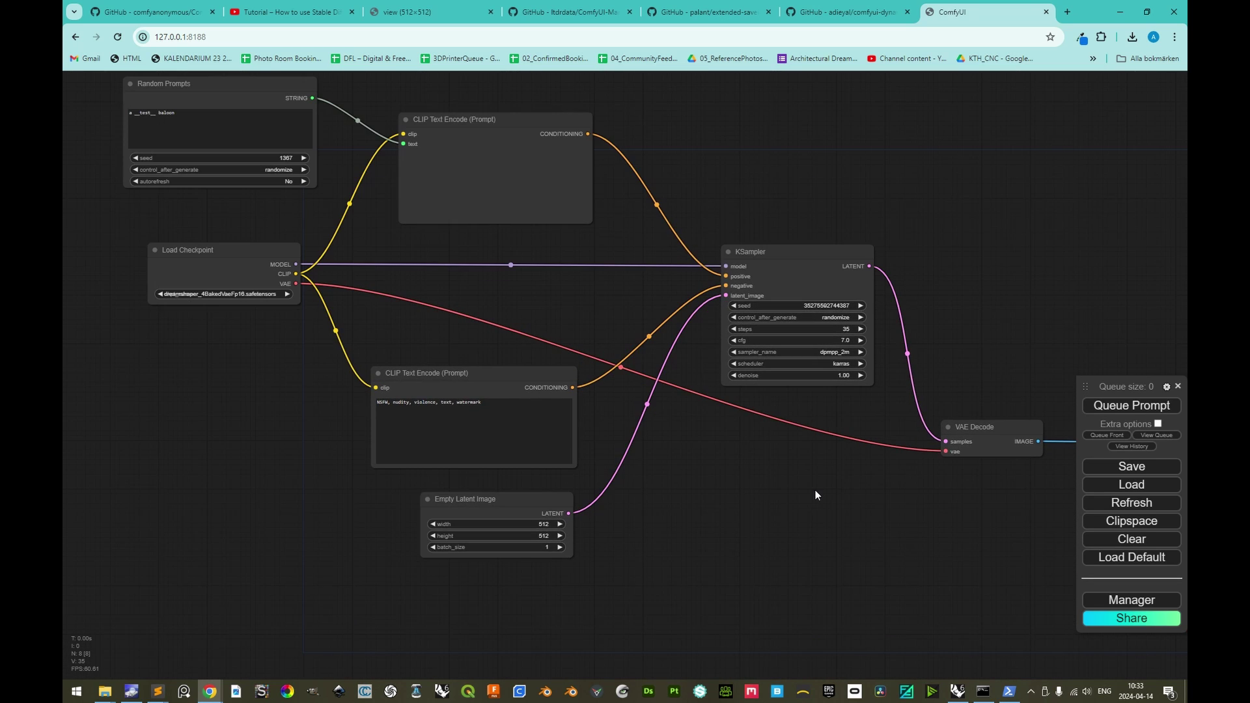
left_click_drag(815, 490, 788, 486)
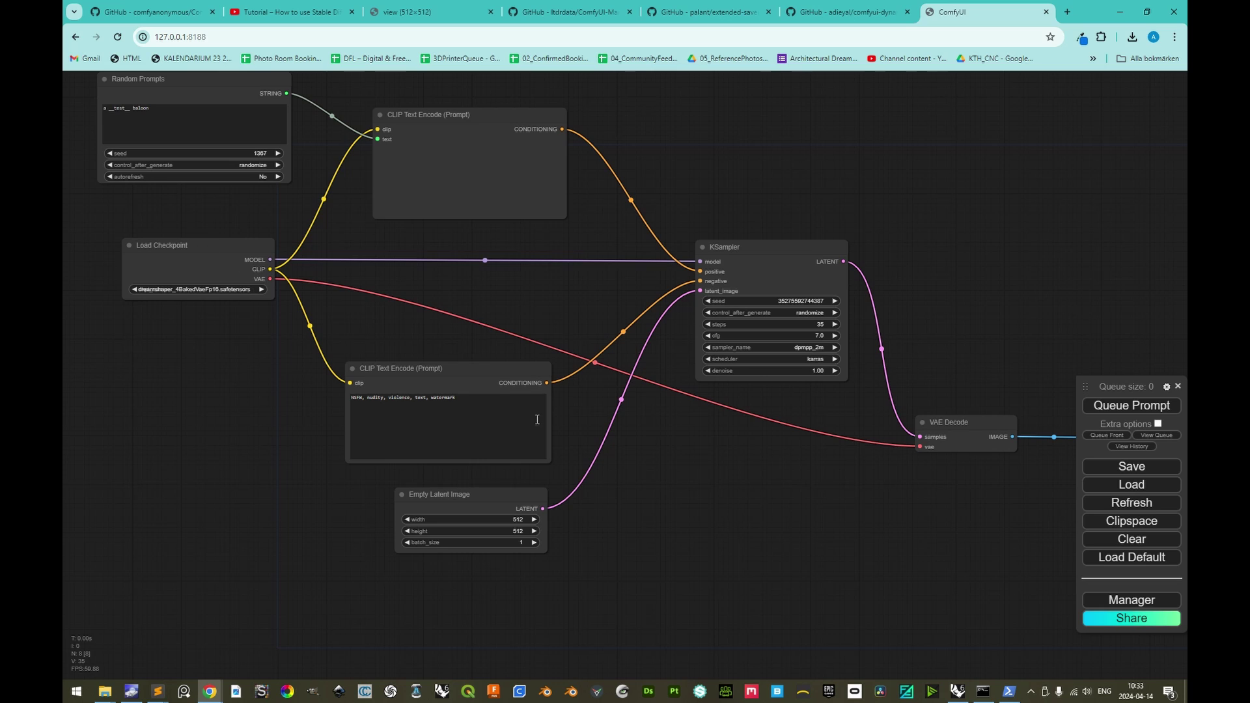
right_click(794, 485)
left_click(814, 484)
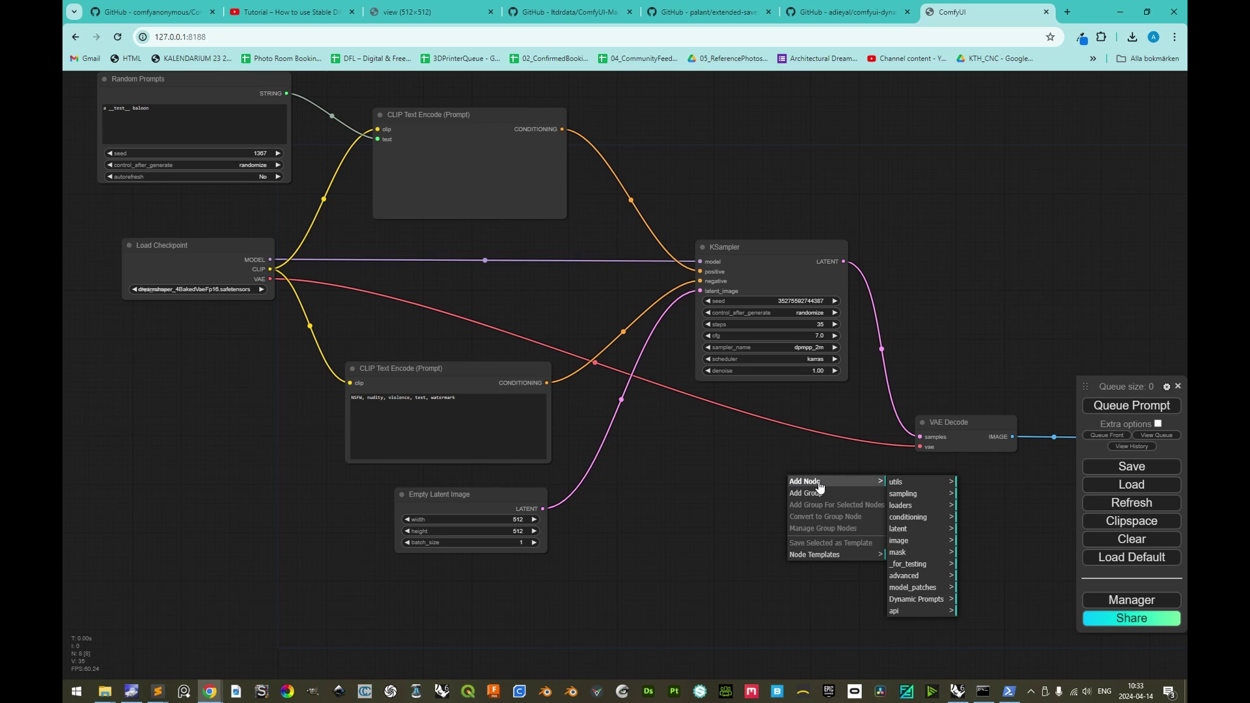
left_click(919, 506)
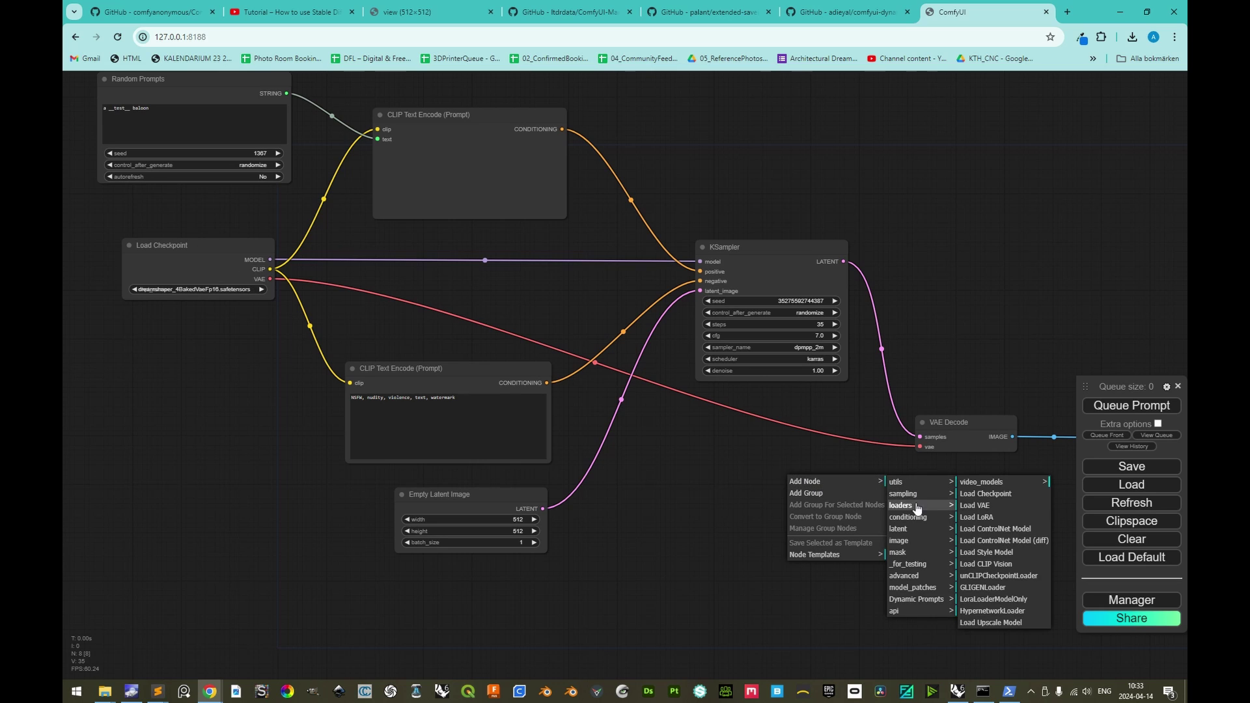
left_click(989, 511)
left_click_drag(865, 475, 788, 470)
Step: Choose vae-ft-mse-840000-ema-pruned.safetensors in the Load VAE node and connect its output to VAE Decode's vae input
left_click(839, 496)
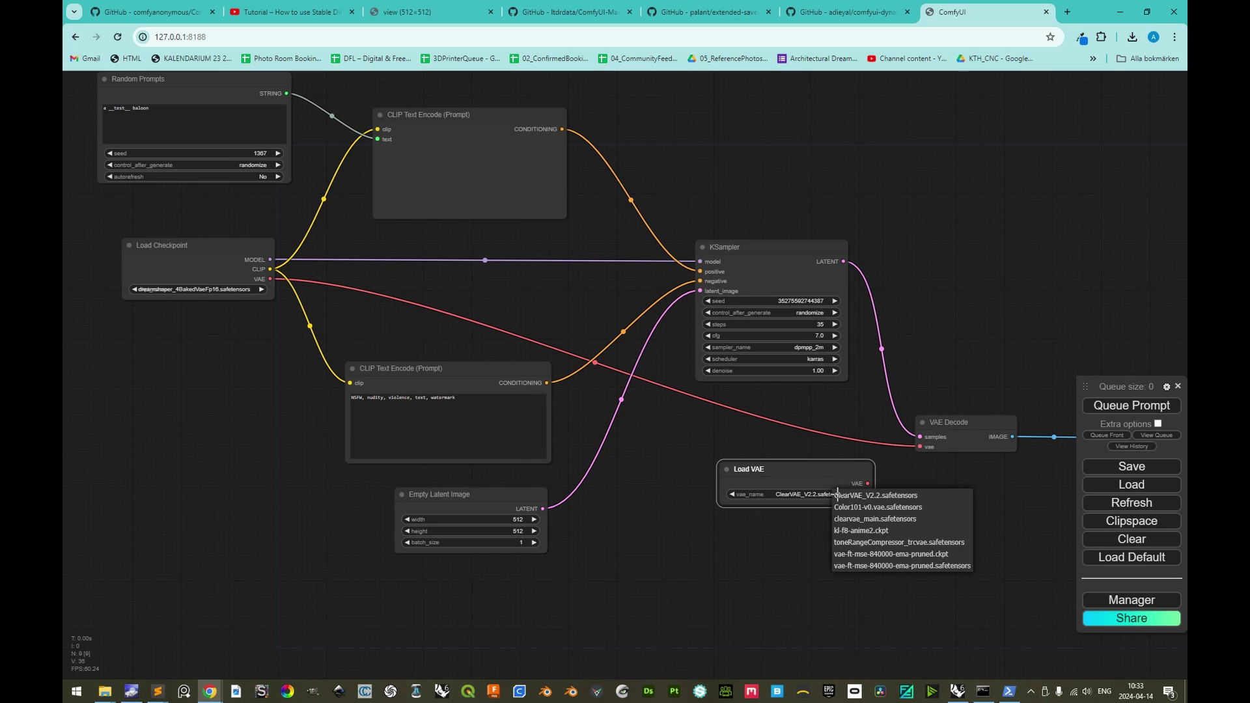
left_click(893, 567)
left_click_drag(868, 483, 919, 448)
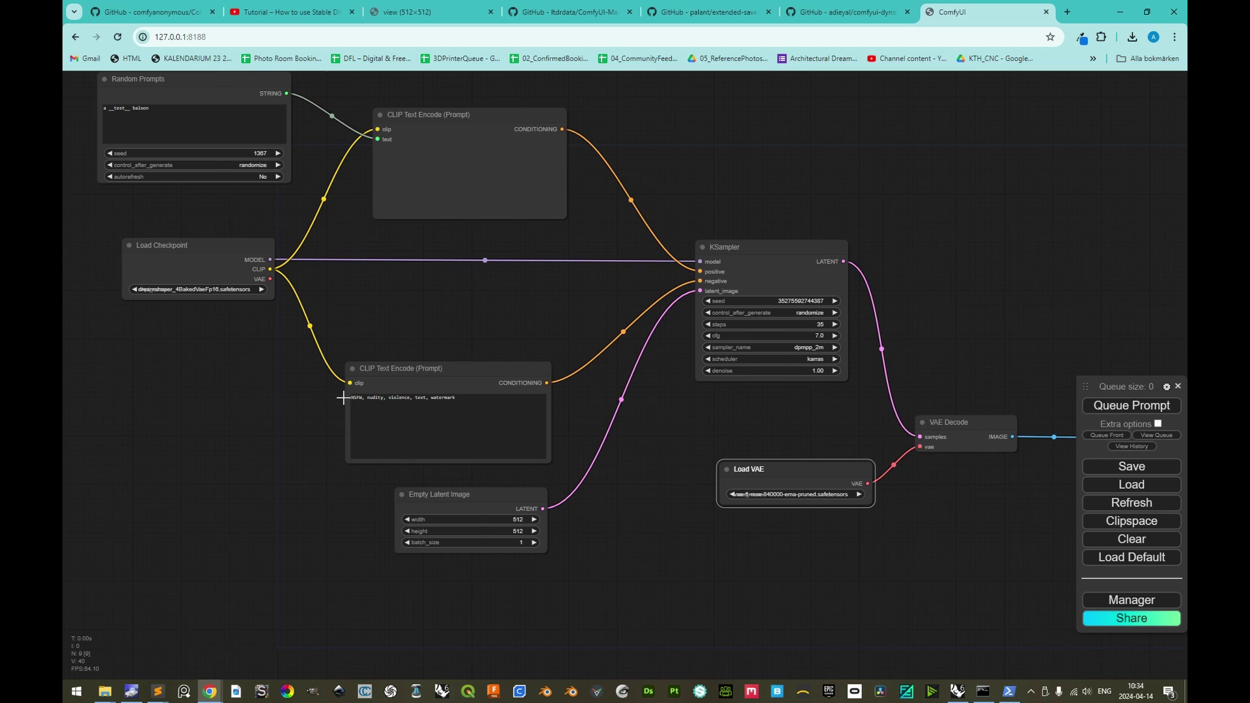
Step: Add a Load ControlNet Model node below Load Checkpoint and choose control_v11f1p_sd15_depth.pth as its model
left_click_drag(220, 477, 278, 481)
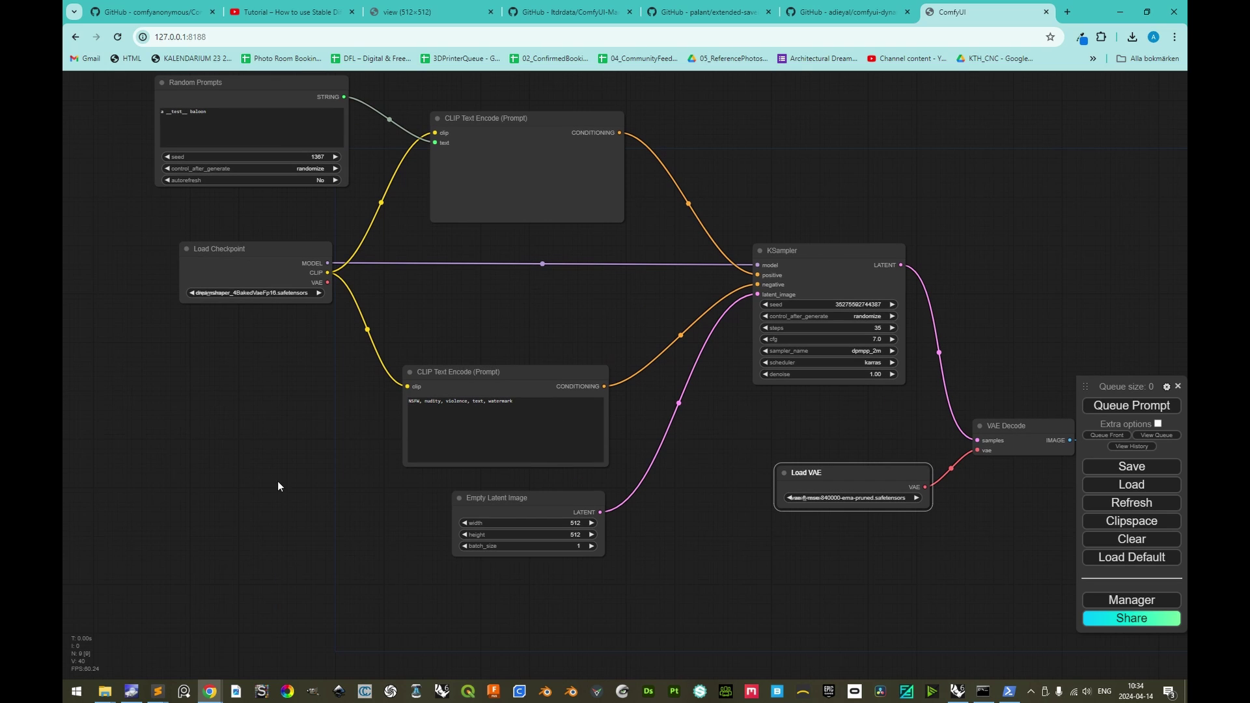
right_click(219, 423)
left_click(236, 420)
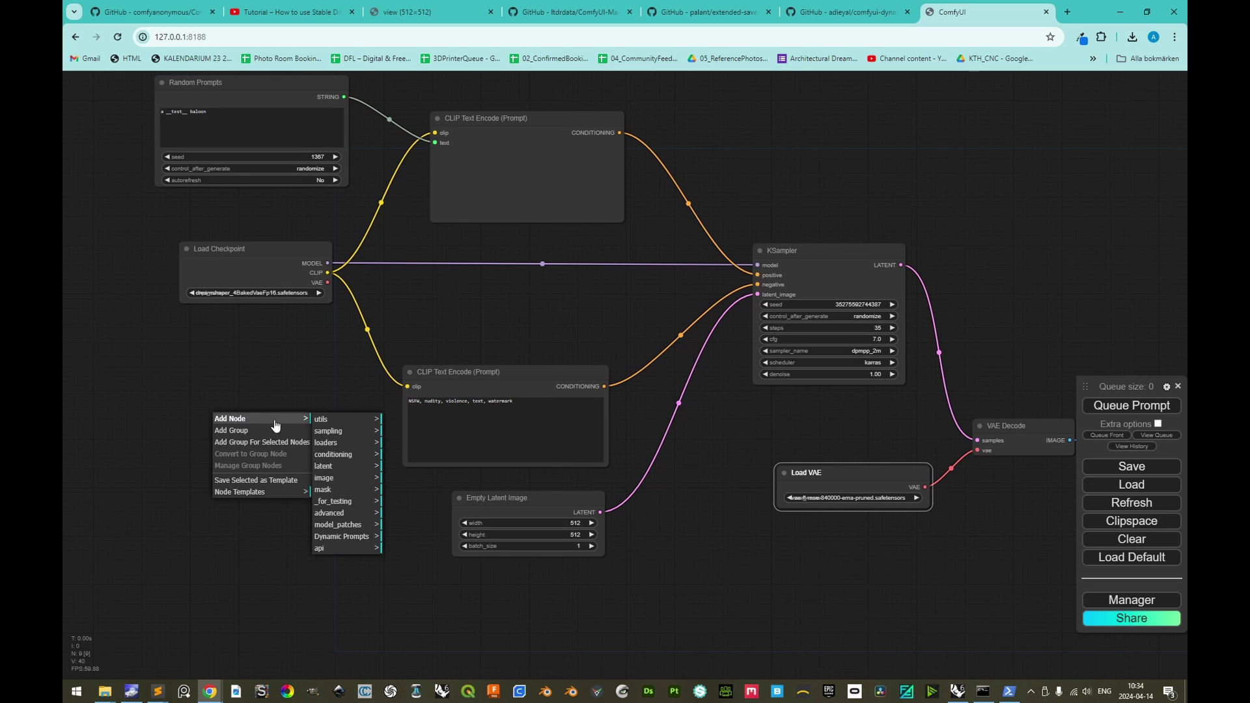
left_click(331, 443)
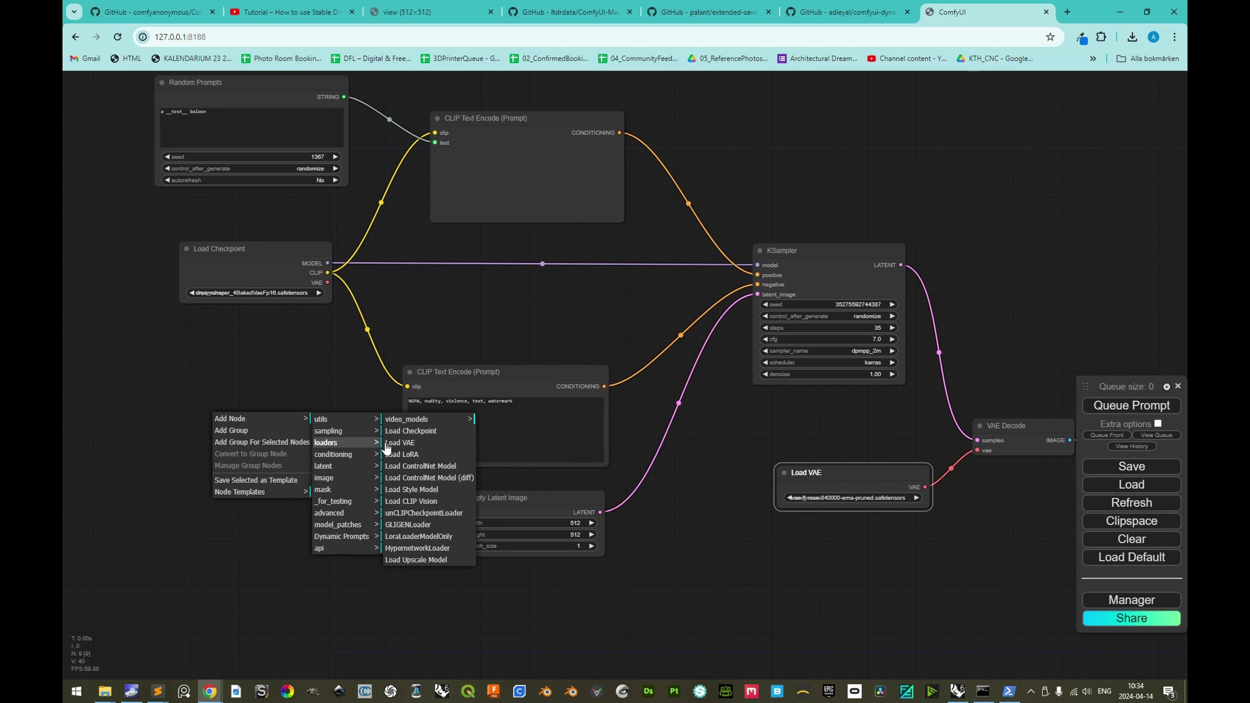
left_click(440, 467)
left_click(228, 462)
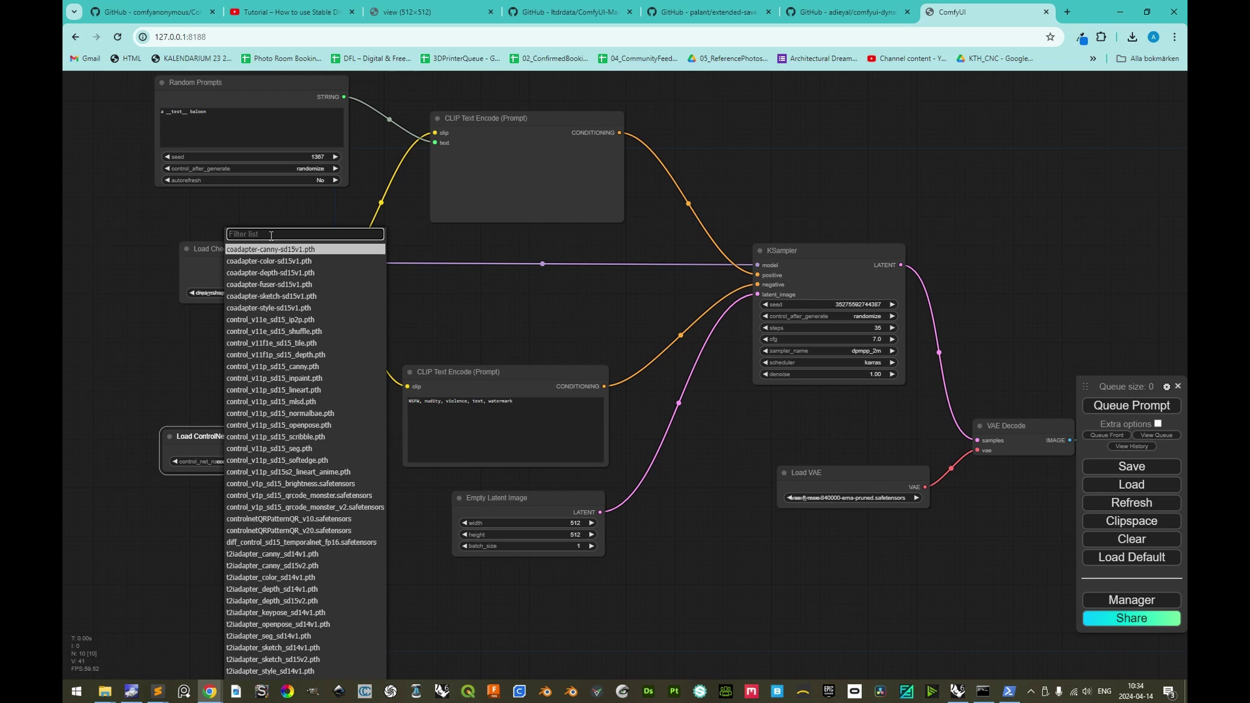
type("dept")
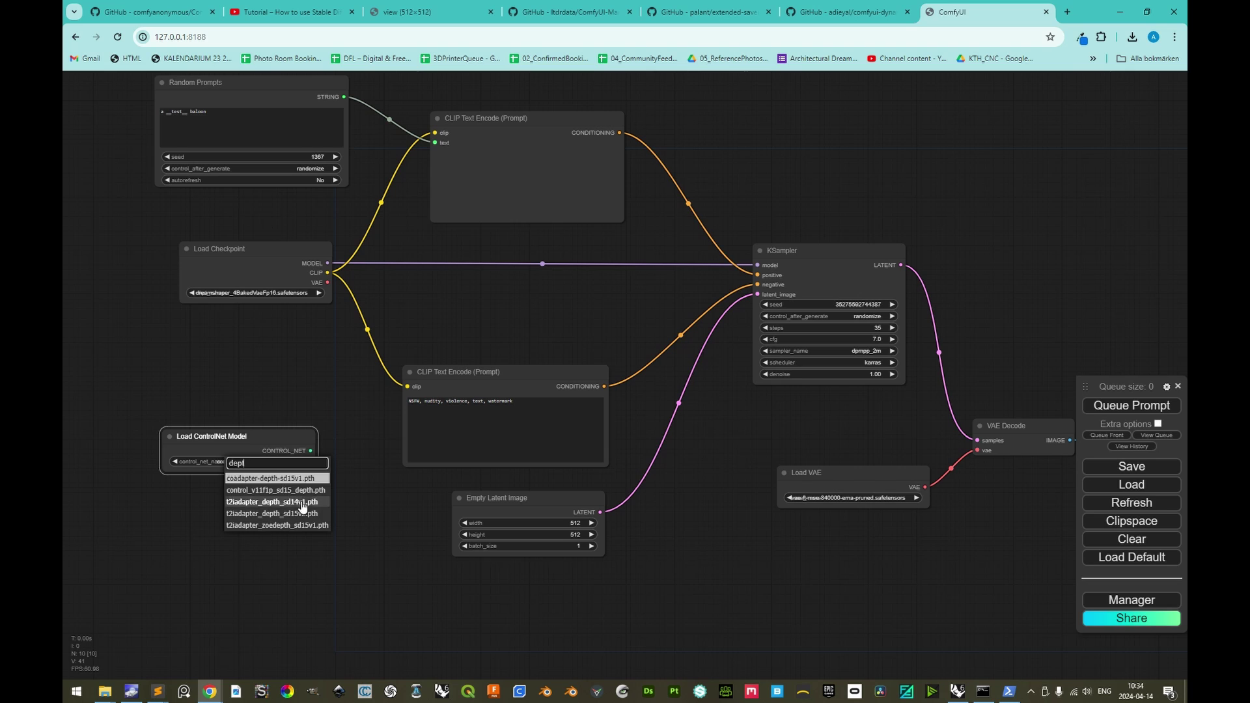
left_click(289, 491)
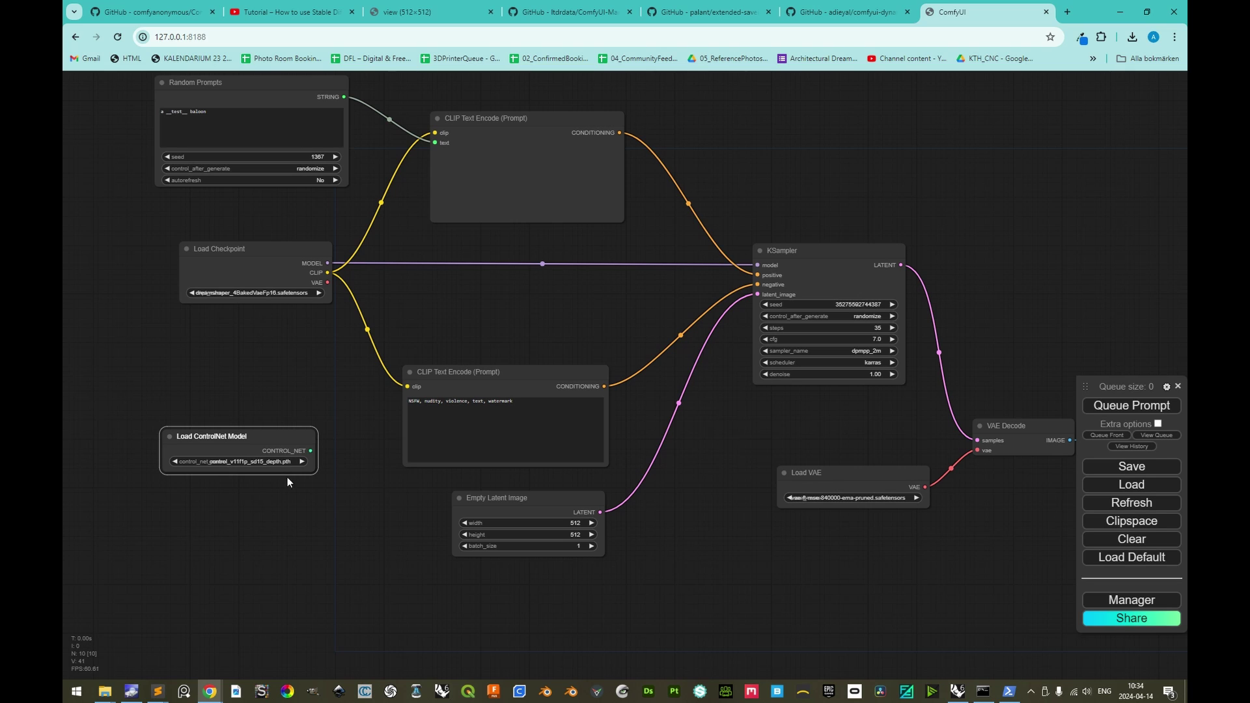
Step: Add an Apply ControlNet (Advanced) node and connect its control_net input to the Load ControlNet Model node
left_click_drag(282, 500, 368, 448)
scroll(379, 480, "down", 1)
right_click(379, 479)
right_click(381, 474)
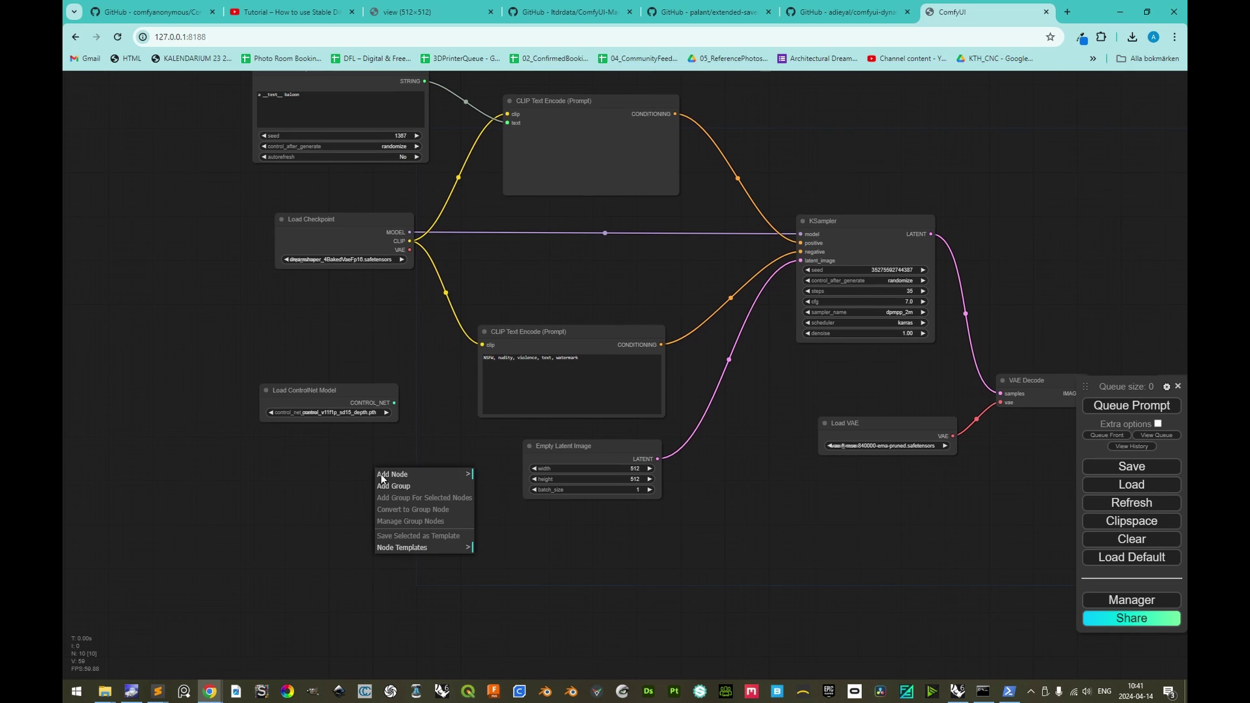
left_click(391, 476)
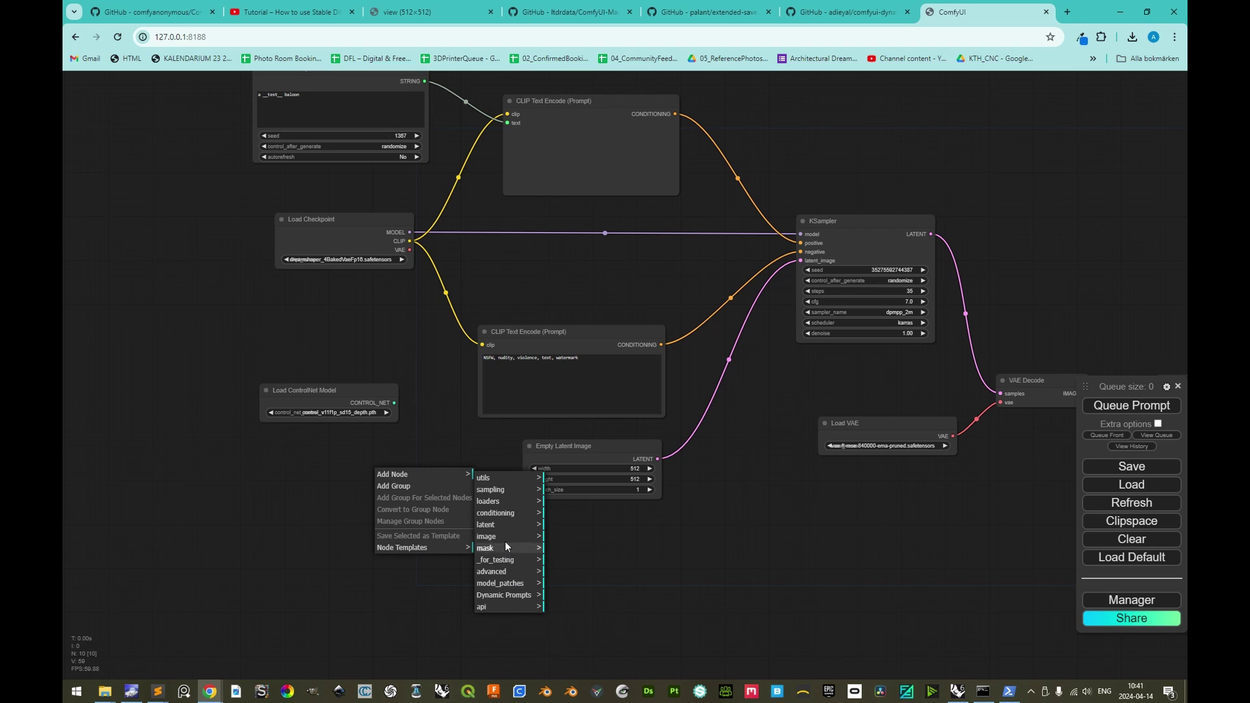
left_click(500, 513)
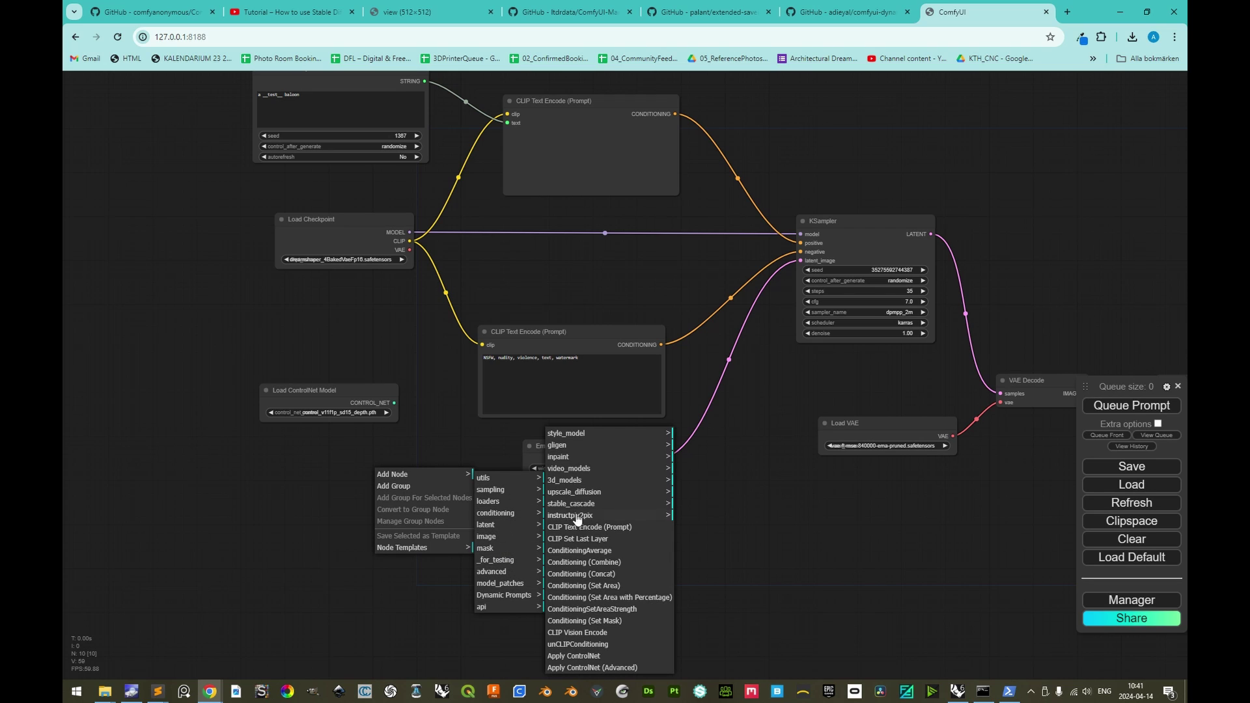
left_click(594, 655)
left_click_drag(365, 392, 280, 404)
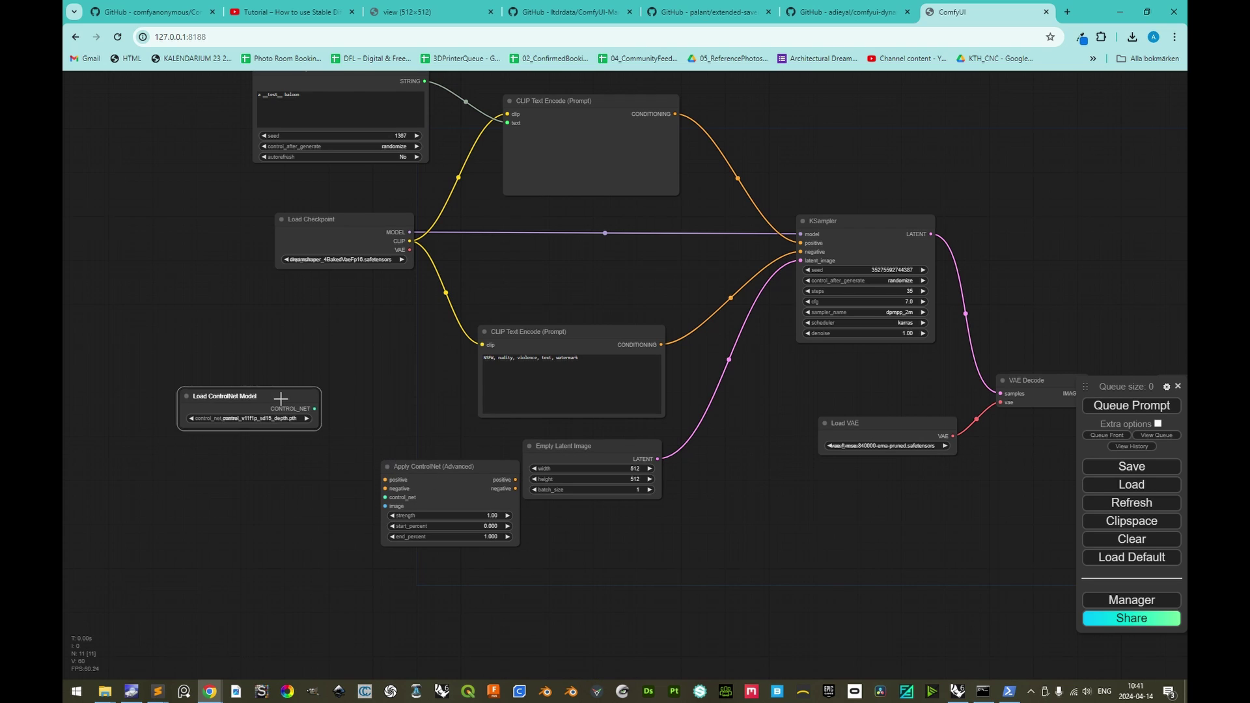
left_click_drag(385, 497, 308, 415)
Step: Connect the positive prompt's conditioning to Apply ControlNet's positive input, and shift the KSampler and its downstream nodes away to make room
left_click_drag(321, 502, 337, 540)
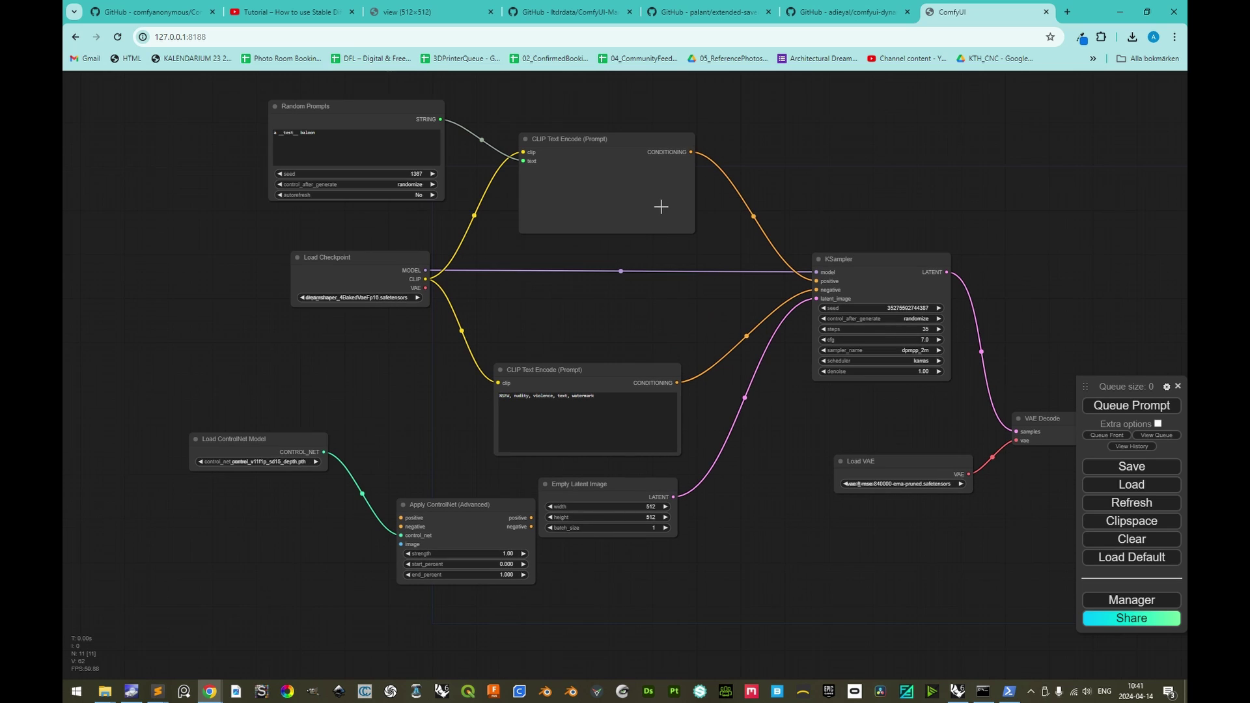
left_click_drag(690, 153, 402, 518)
scroll(720, 401, "down", 3)
left_click_drag(788, 462, 519, 435)
scroll(758, 341, "up", 2)
left_click_drag(757, 342, 1065, 343)
left_click_drag(650, 337, 915, 337)
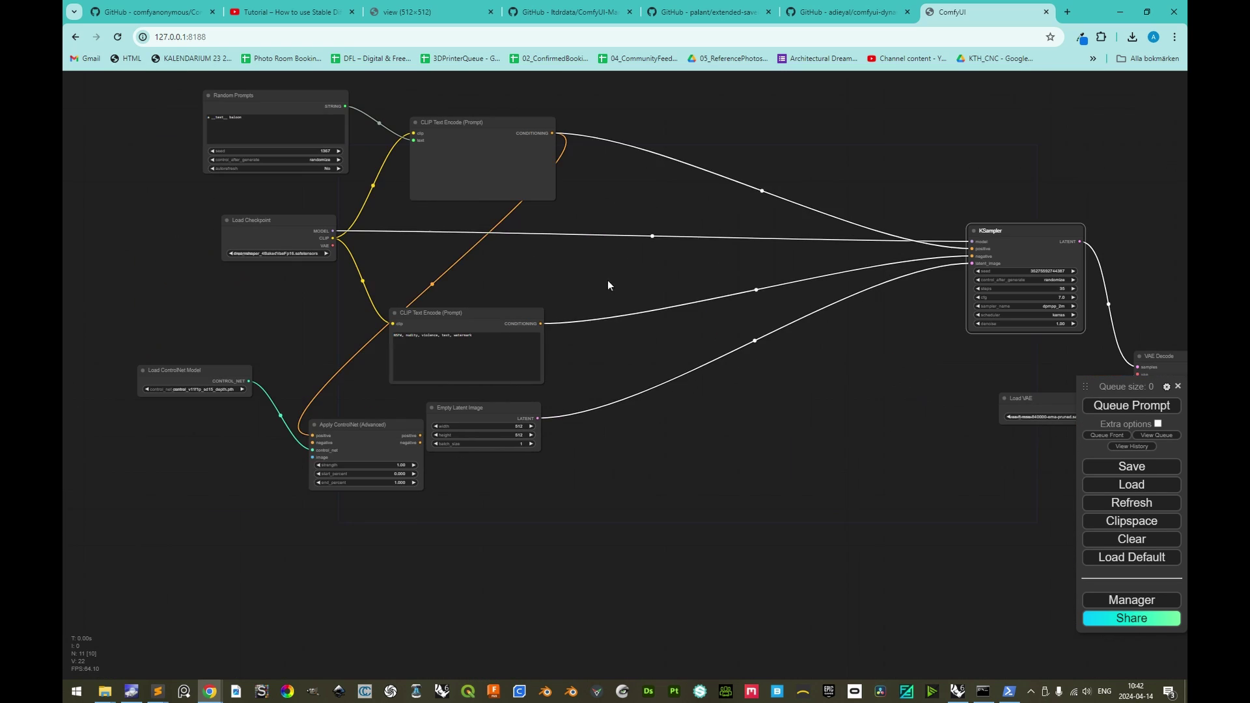
Step: Place Apply ControlNet between the positive prompt and the KSampler, with Load ControlNet Model above the prompt nodes
left_click_drag(573, 133, 757, 142)
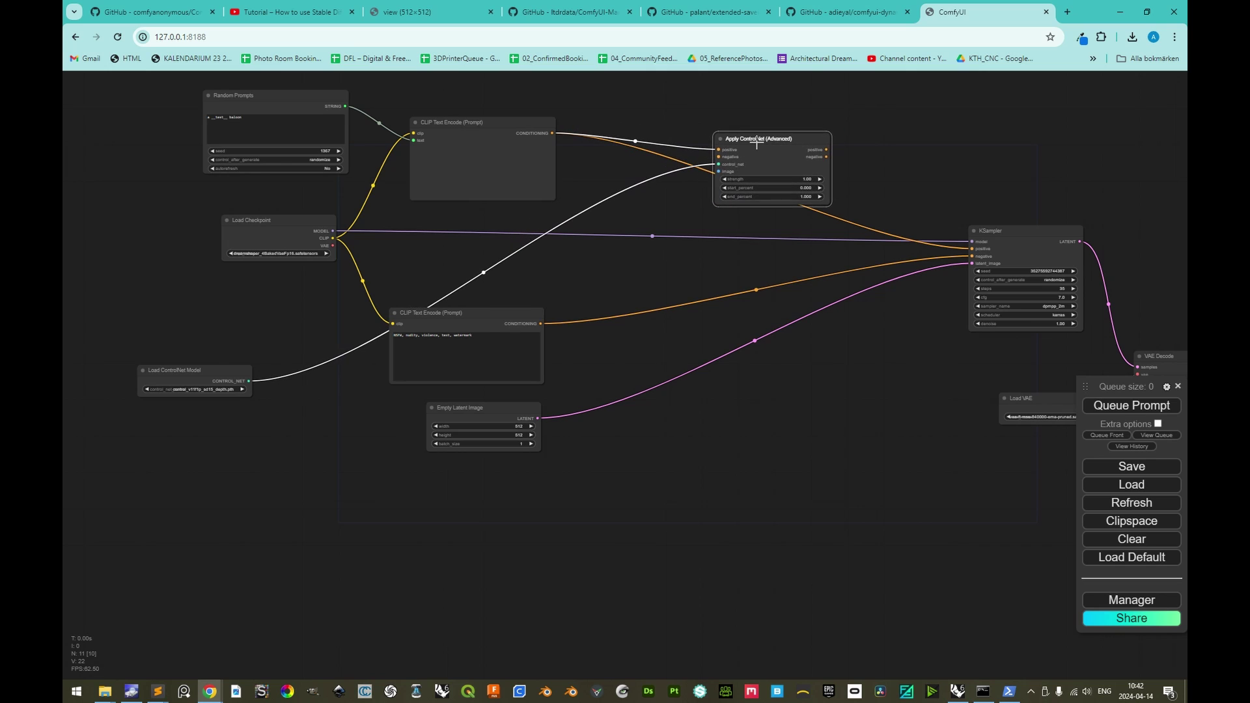
left_click_drag(400, 294, 403, 357)
left_click_drag(206, 432, 551, 104)
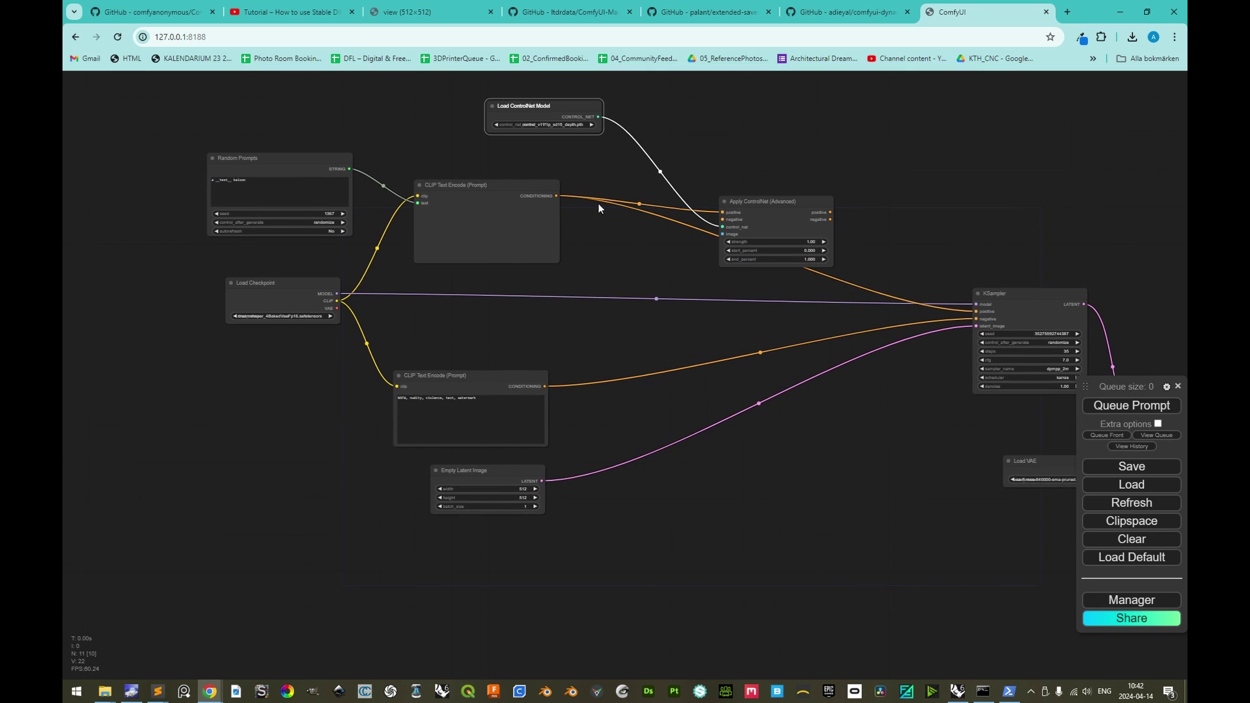
Step: Connect the negative prompt to Apply ControlNet's negative input, and its positive and negative outputs to the matching KSampler inputs
left_click_drag(686, 279, 635, 280)
left_click_drag(493, 383, 673, 219)
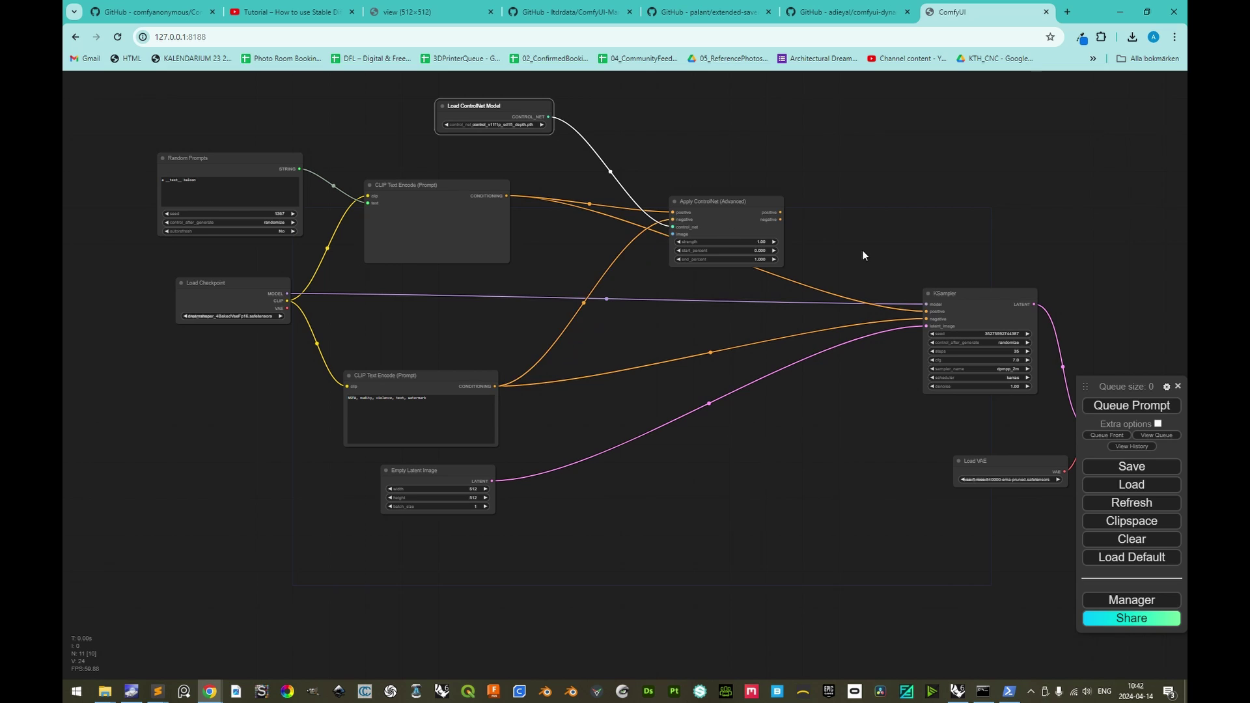
left_click_drag(862, 250, 740, 234)
left_click_drag(659, 195, 803, 295)
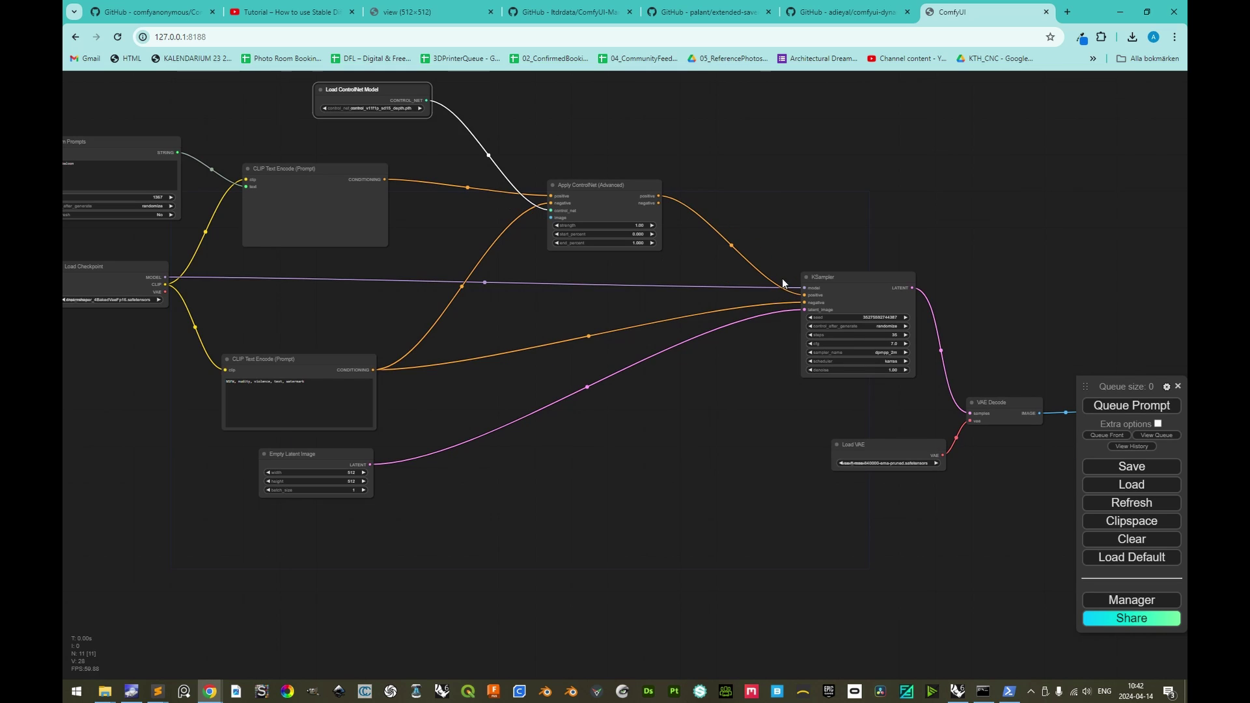
left_click_drag(659, 203, 803, 303)
Step: Add a Load Image node and place it above Random Prompts, beside the Load ControlNet Model node
left_click_drag(536, 219, 639, 380)
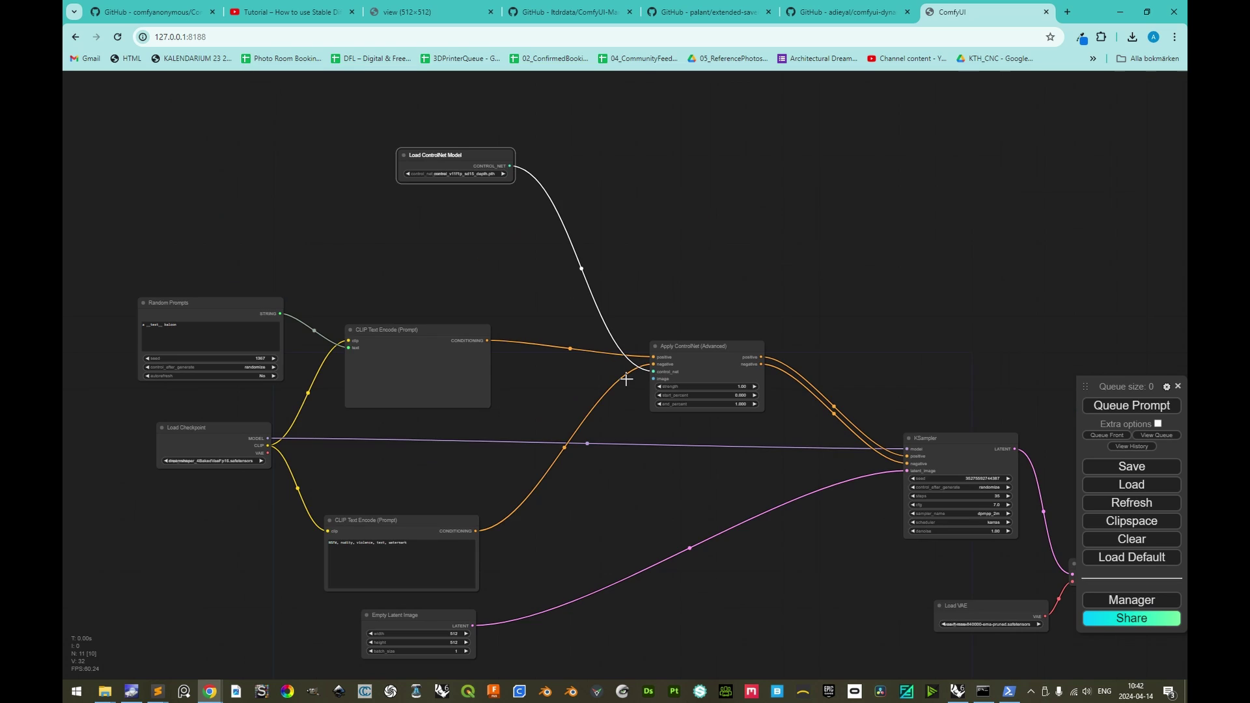
left_click(450, 251)
right_click(446, 251)
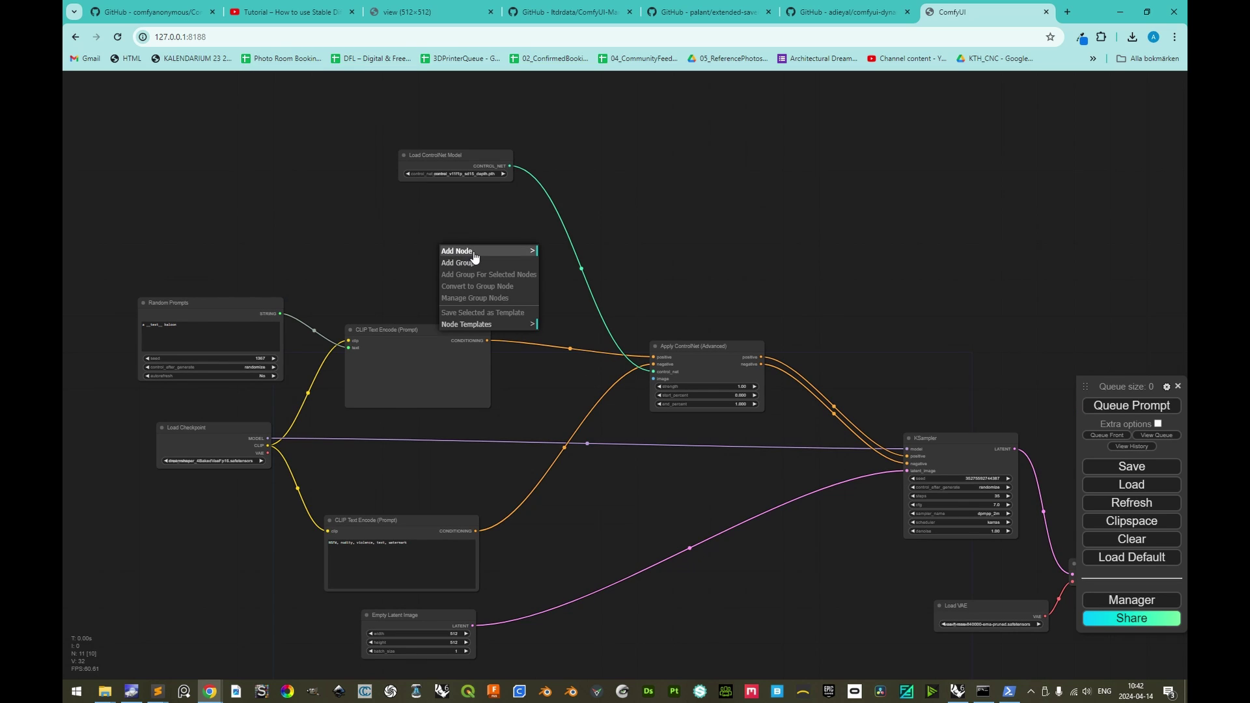
left_click(470, 251)
left_click(568, 313)
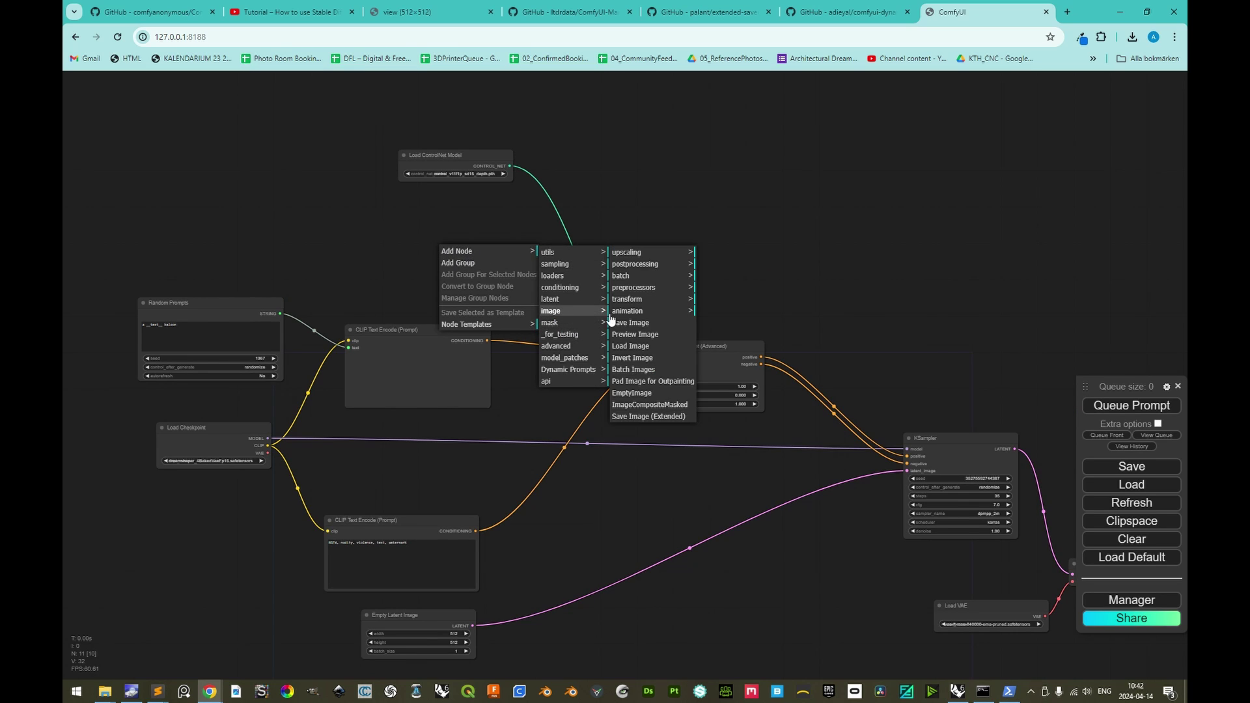
left_click(630, 346)
left_click_drag(478, 240, 346, 233)
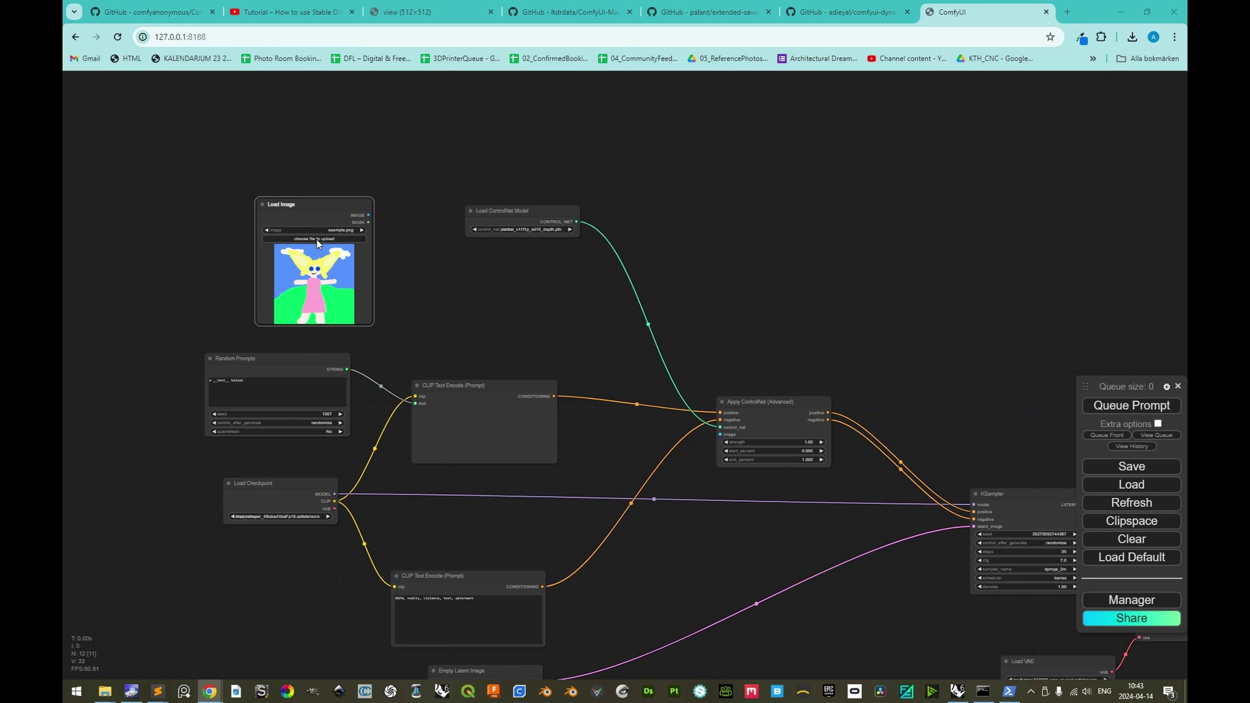
Step: Upload the depth image Input.png from the project's Blender\Rendered folder into the Load Image node, using the folder path copied from File Explorer
left_click(317, 239)
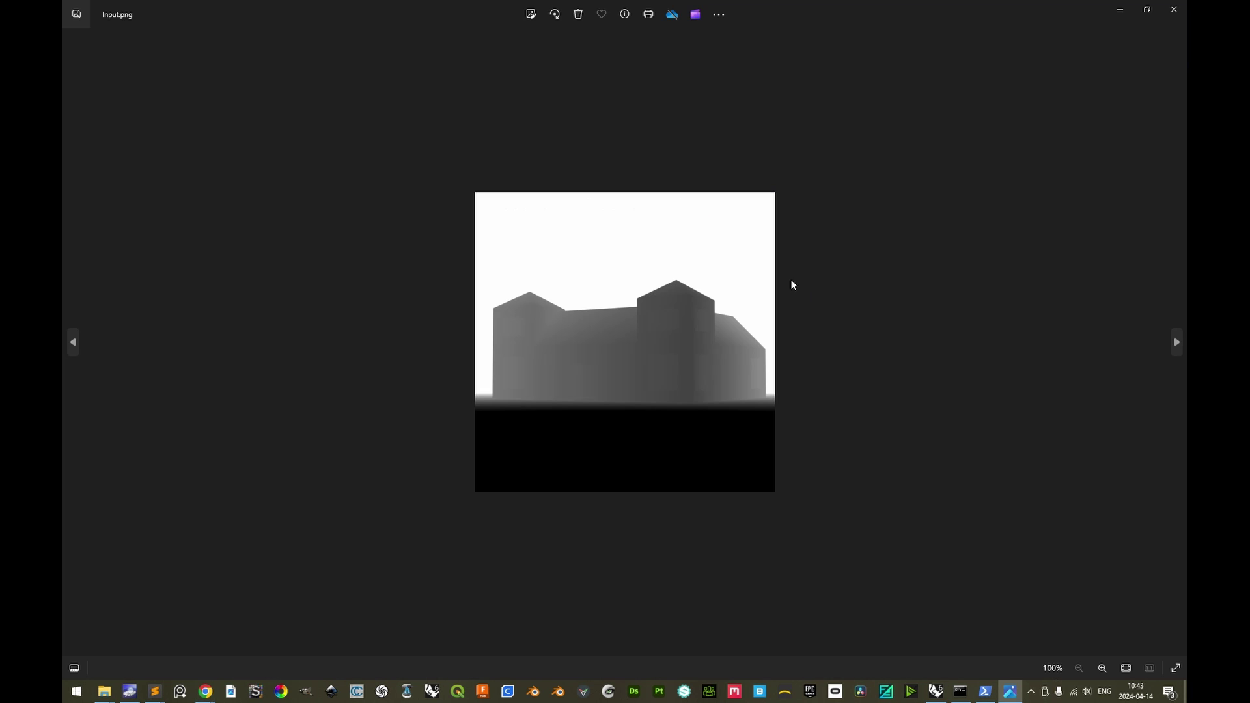
left_click(1174, 9)
left_click(698, 241)
key("ctrl+c")
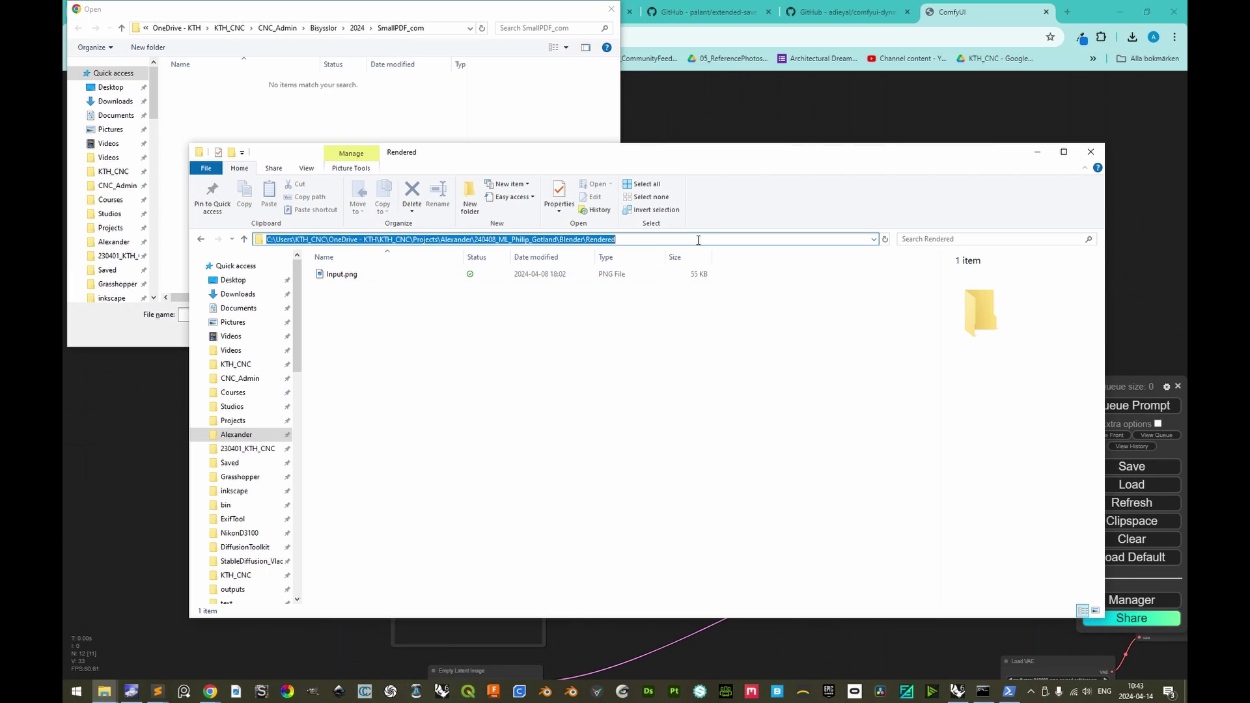
left_click(435, 28)
key("ctrl+v")
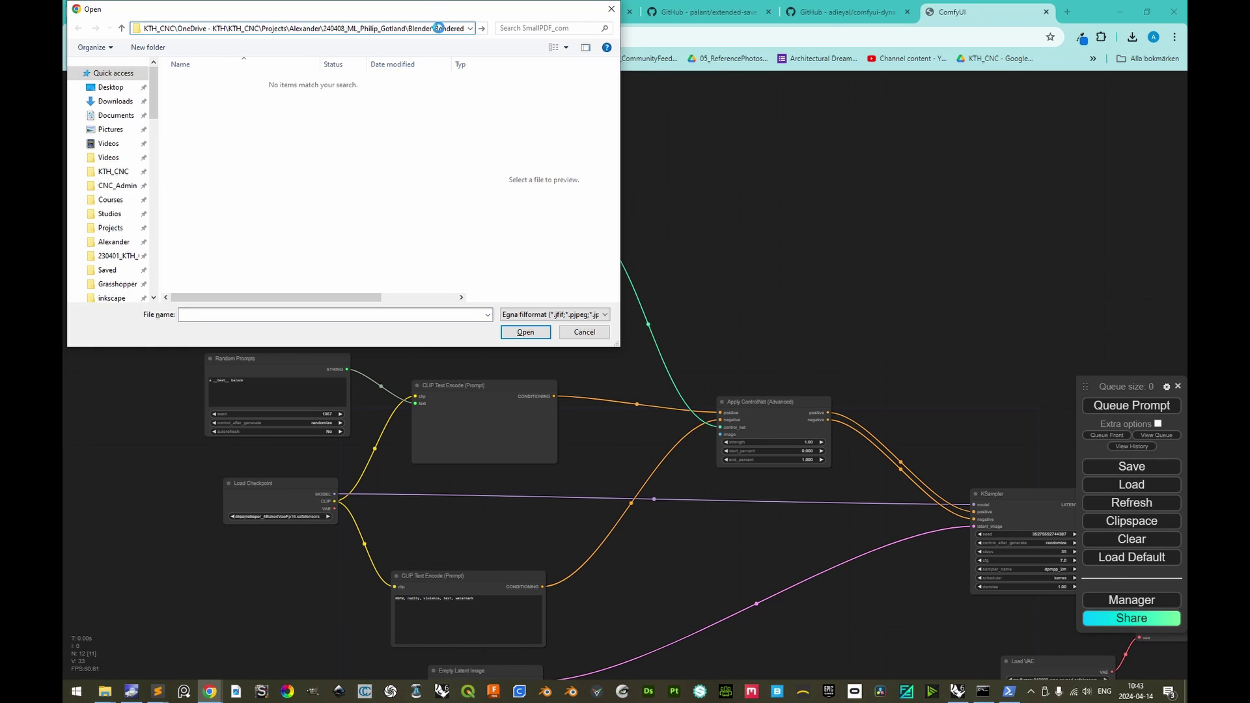
key("Return")
left_click(213, 87)
left_click(525, 329)
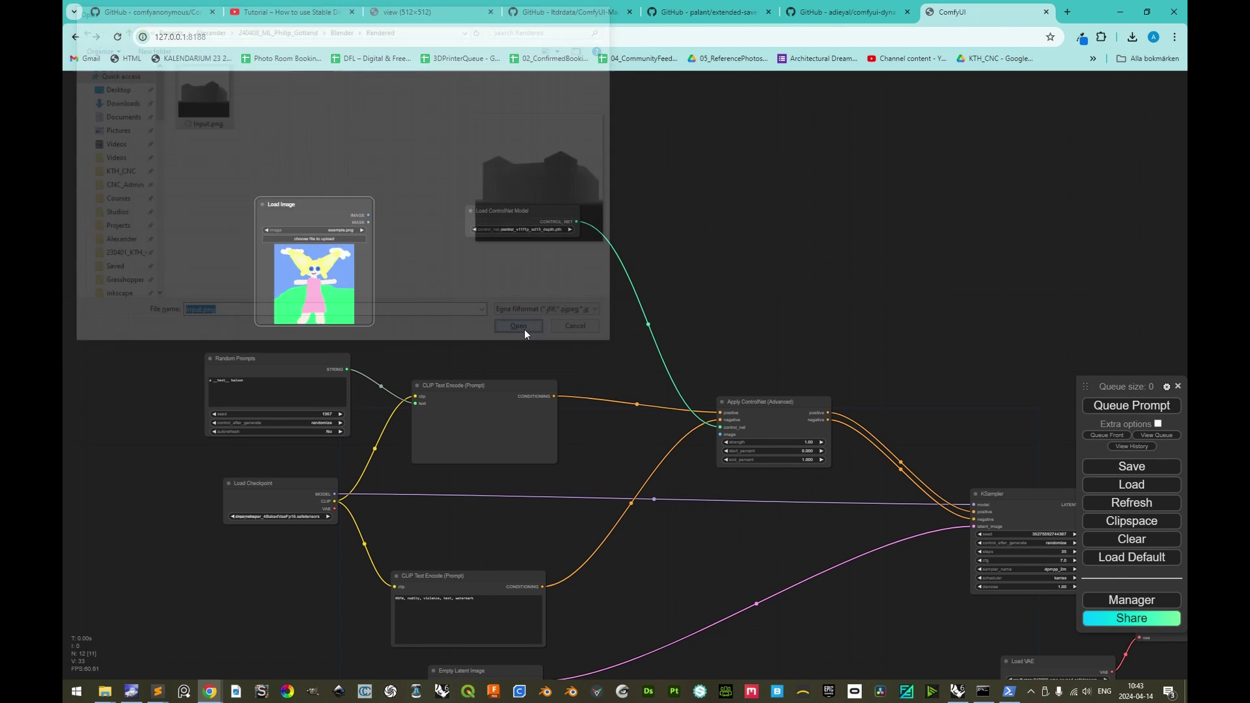
scroll(397, 259, "up", 5)
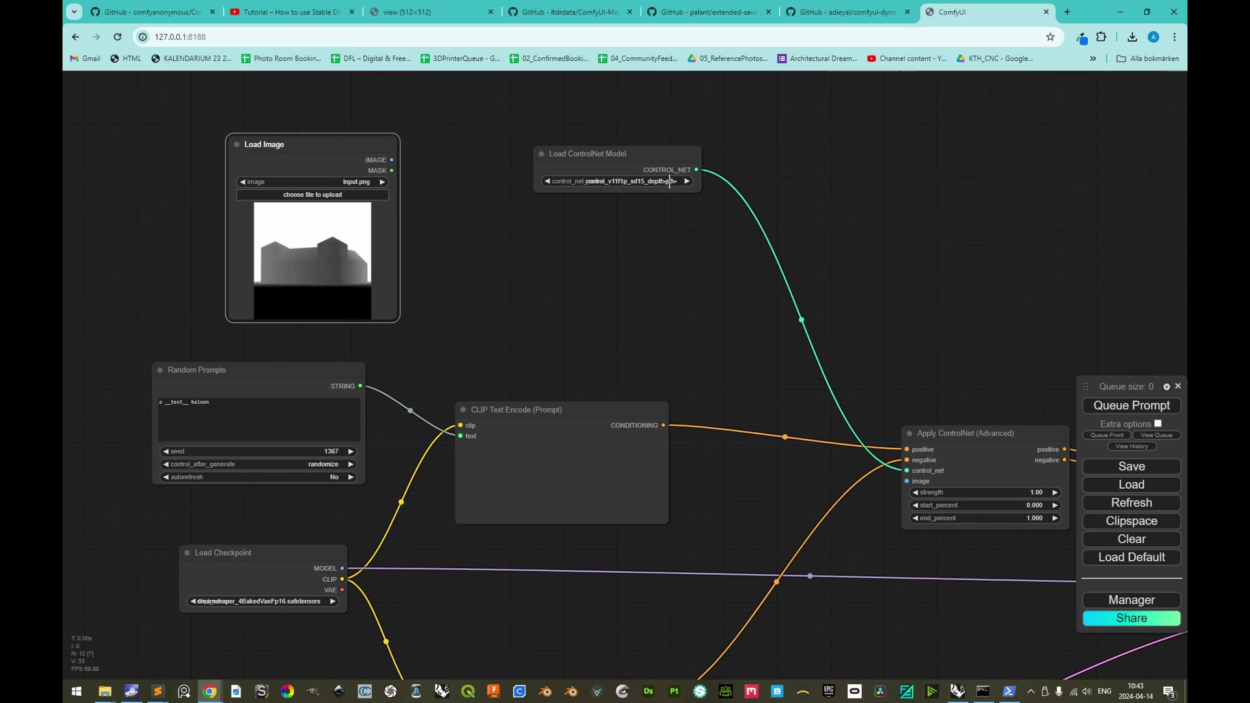
left_click_drag(498, 233, 506, 255)
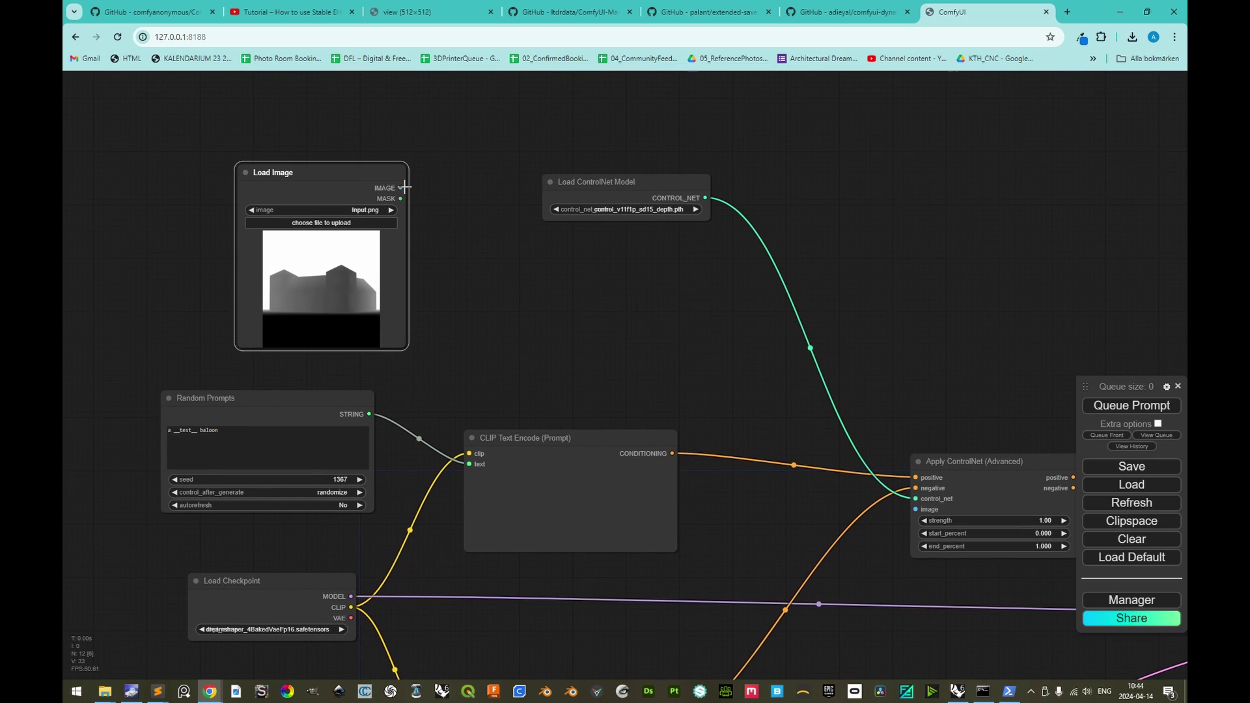
Step: Add an Invert Image node between the Load Image and Load ControlNet Model nodes
right_click(470, 254)
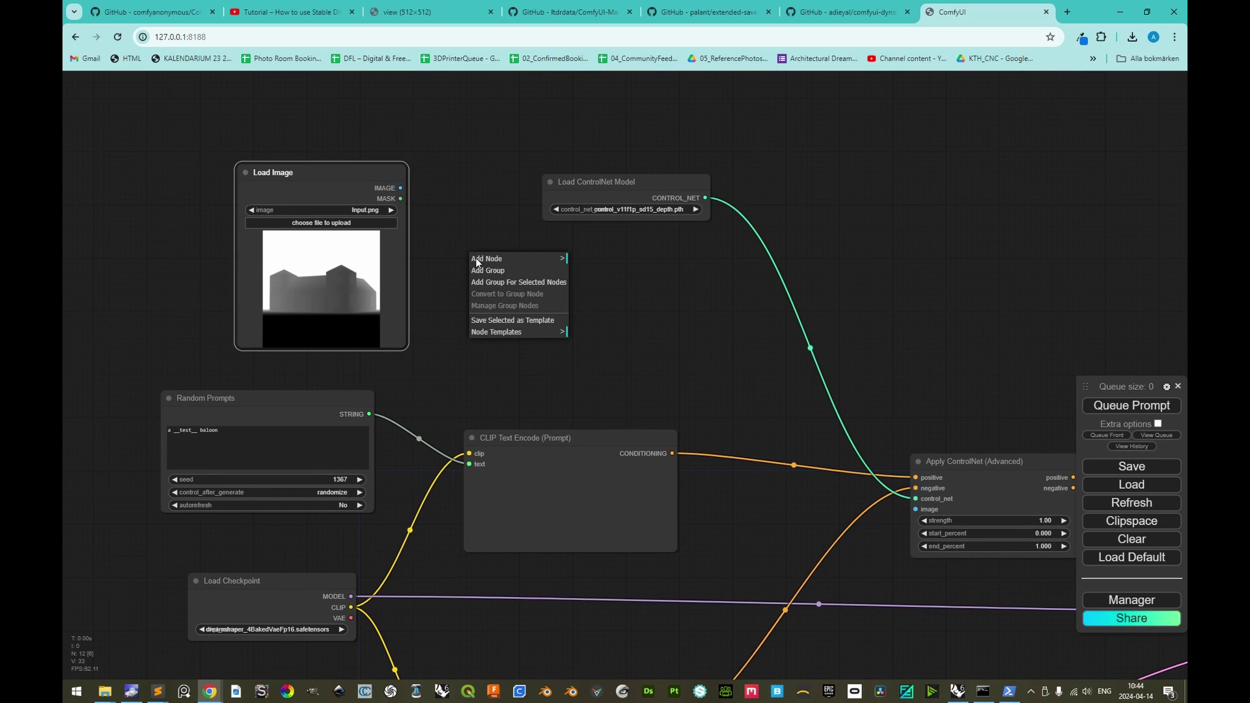
left_click(495, 259)
left_click(589, 320)
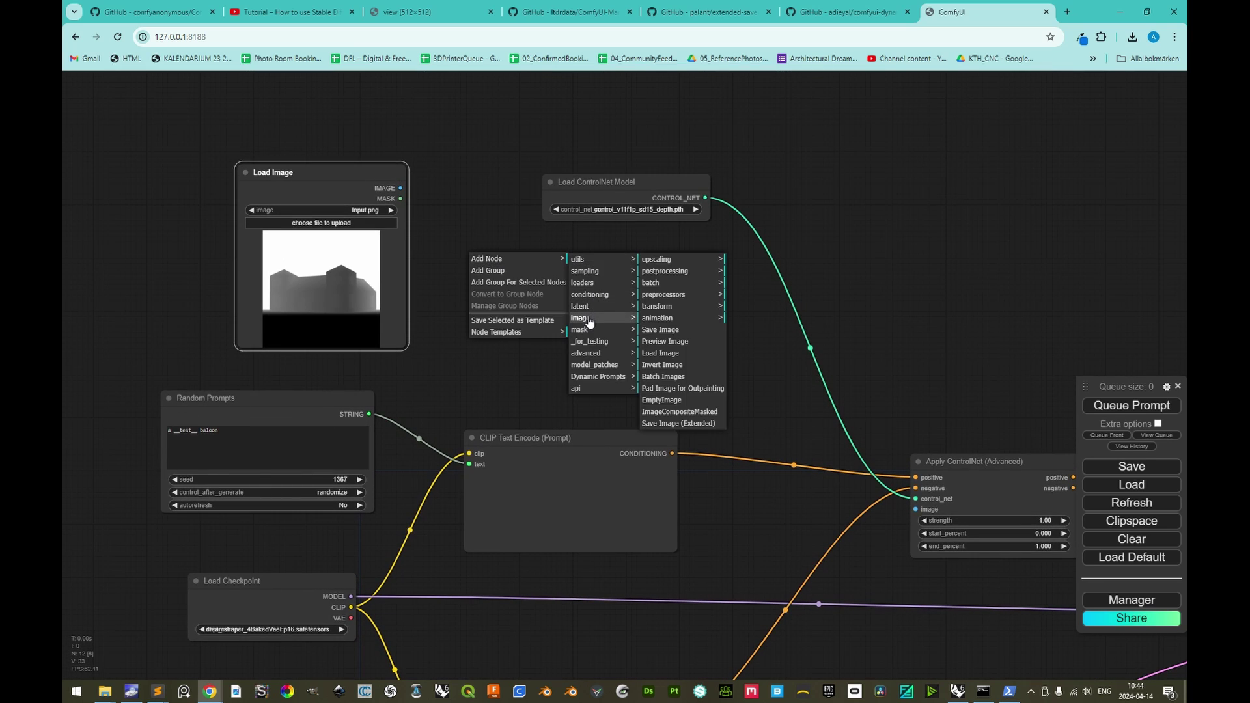
left_click(665, 365)
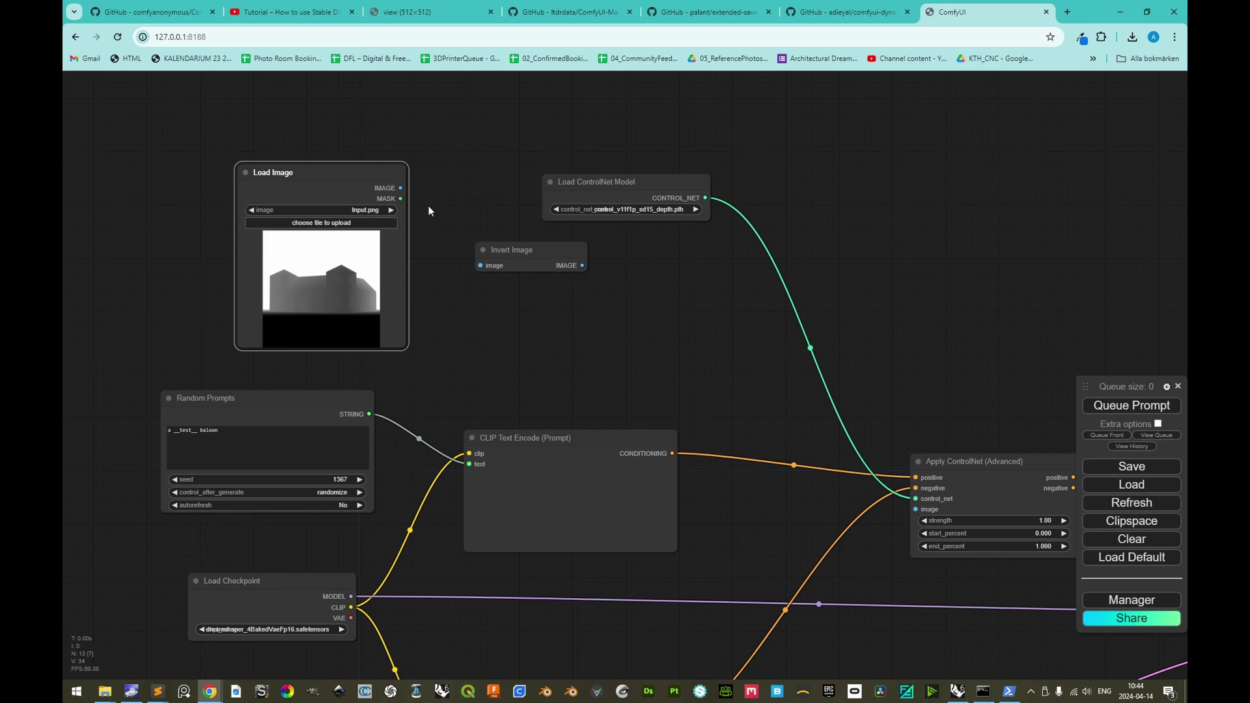
Step: Connect Load Image's image output to Invert Image, and Invert Image's output to Apply ControlNet's image input
left_click_drag(401, 188, 599, 271)
left_click_drag(737, 338, 556, 258)
left_click_drag(515, 221, 758, 445)
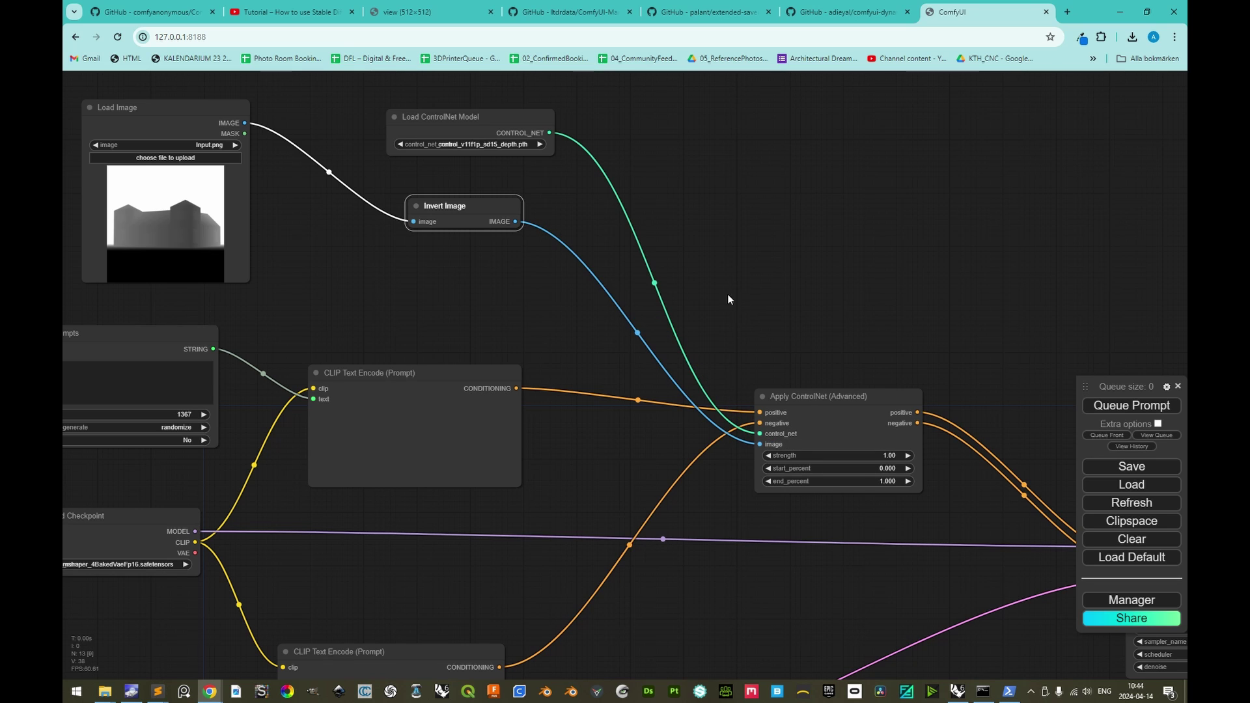
Step: Replace the Random Prompts text with the prompt copied from the "Positive prompt to copy" panel in Grasshopper
scroll(728, 291, "down", 2)
left_click_drag(422, 480, 435, 381)
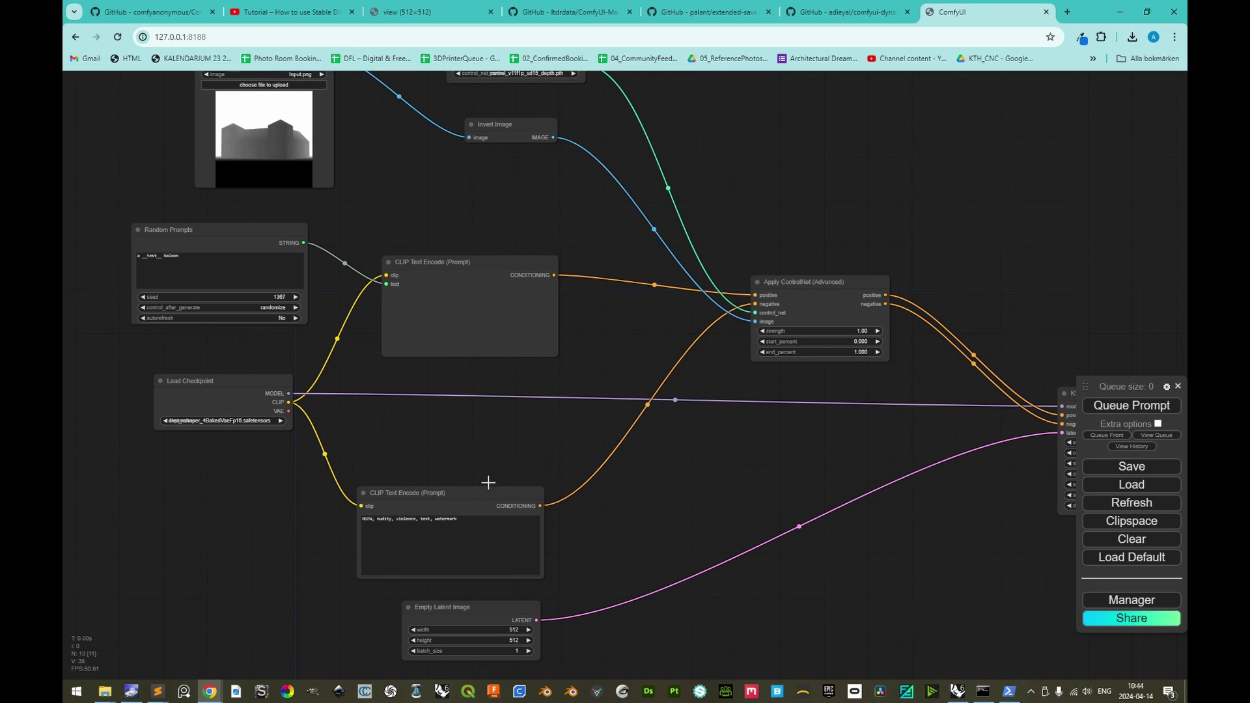
left_click_drag(371, 384, 377, 377)
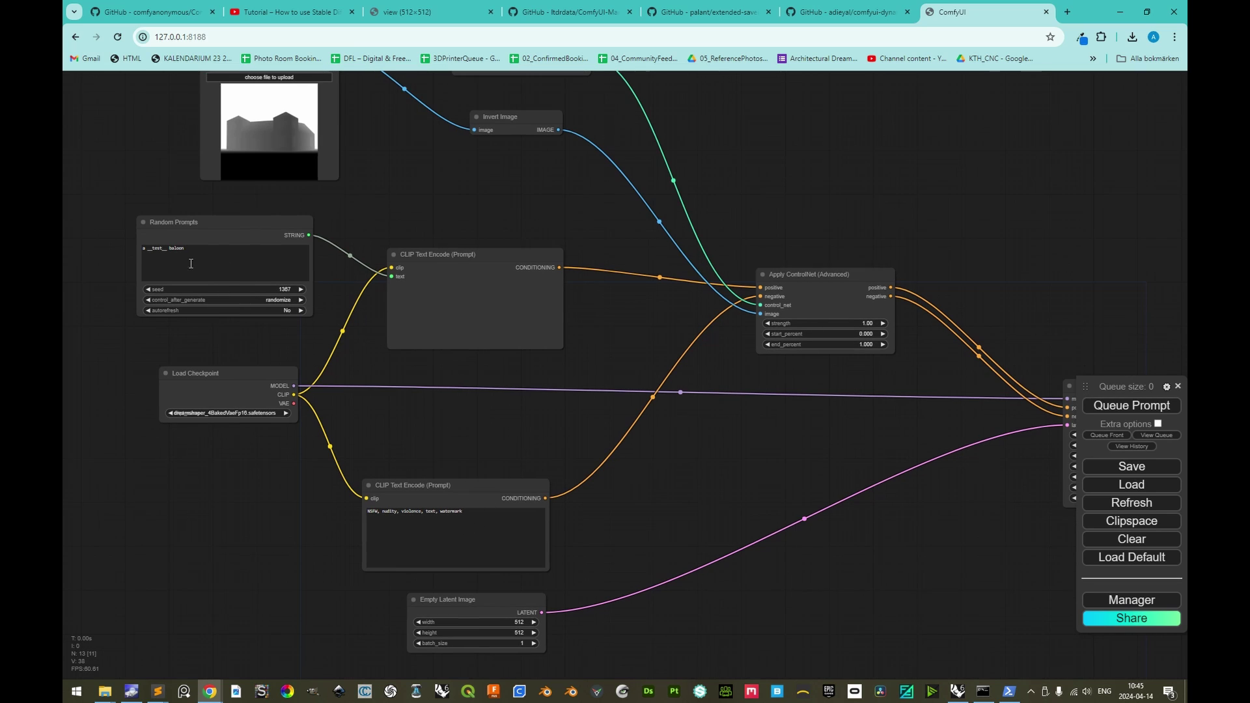
key("alt+Tab")
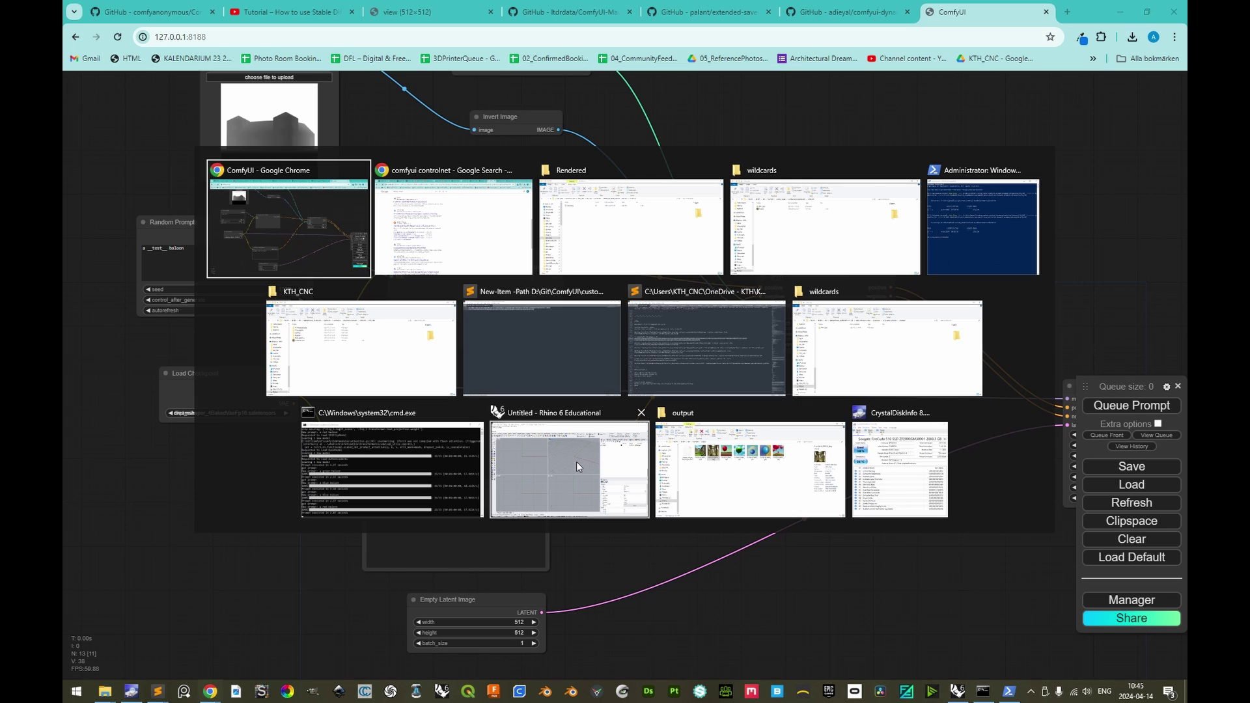
left_click(577, 462)
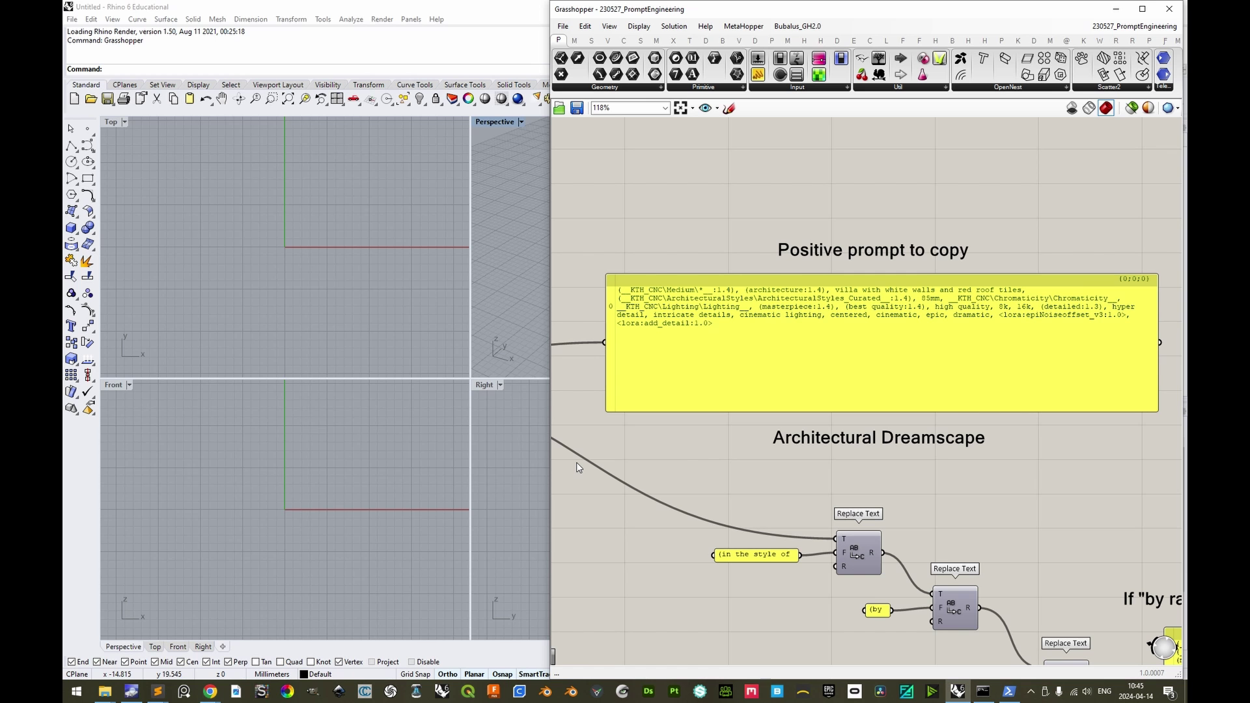
right_click(834, 314)
left_click(866, 558)
key("alt+Tab")
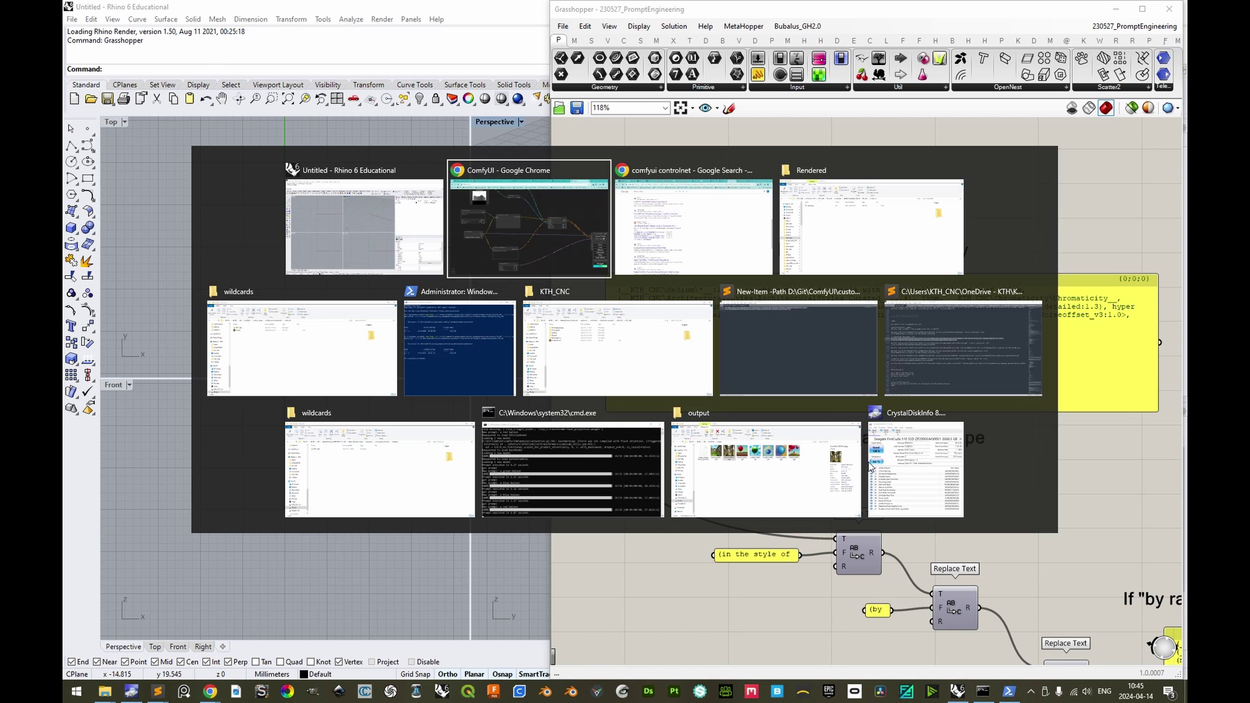
left_click(268, 272)
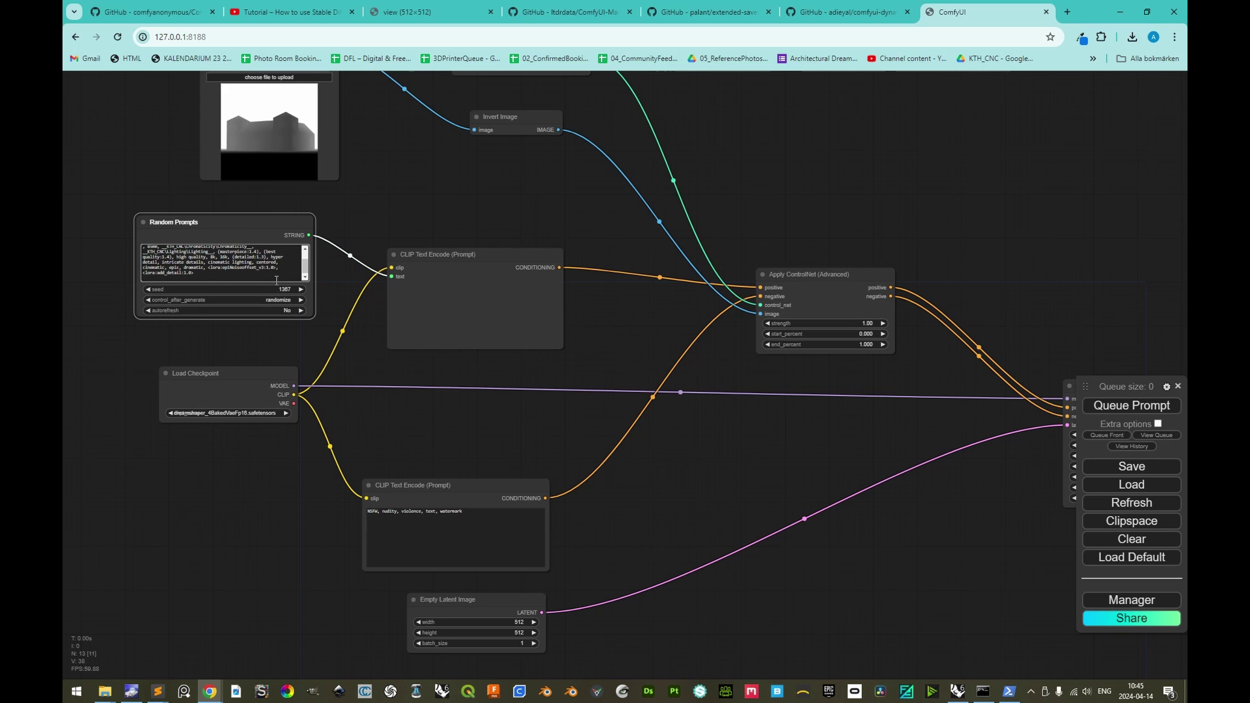
scroll(215, 281, "up", 1)
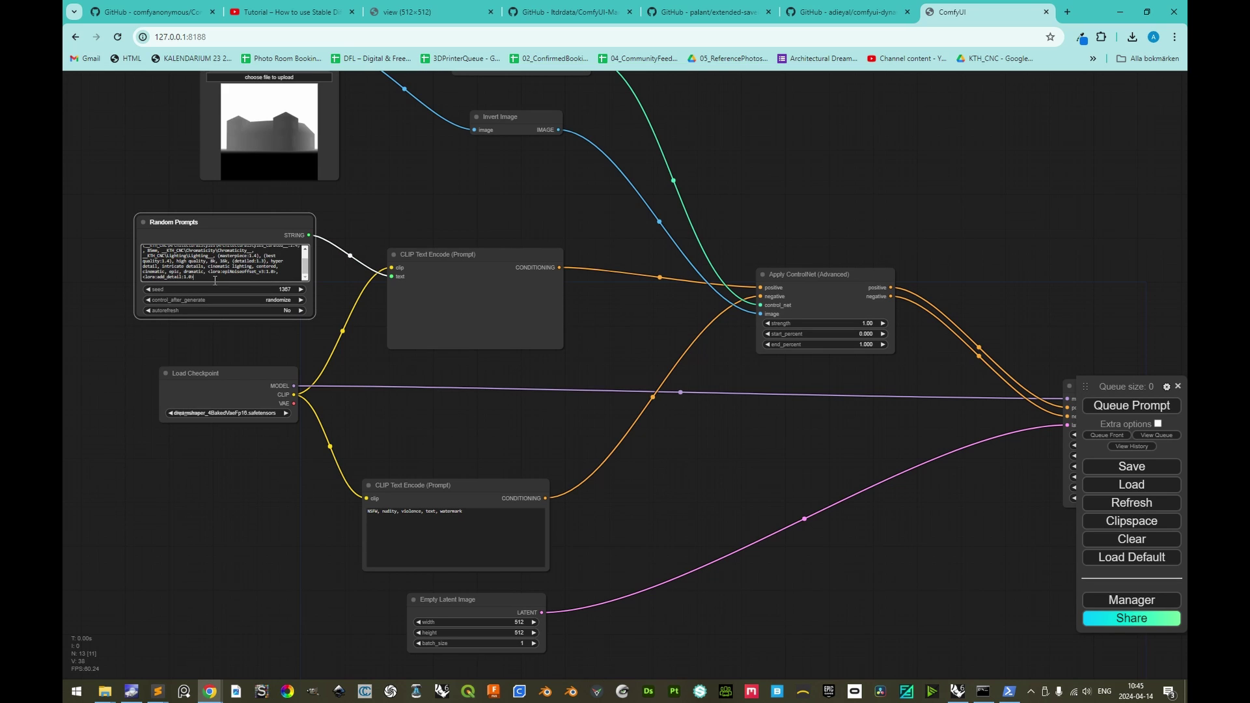
Step: Copy the negative prompt panel's data from Grasshopper and replace the text of ComfyUI's negative CLIP Text Encode node with it
key("alt+Tab")
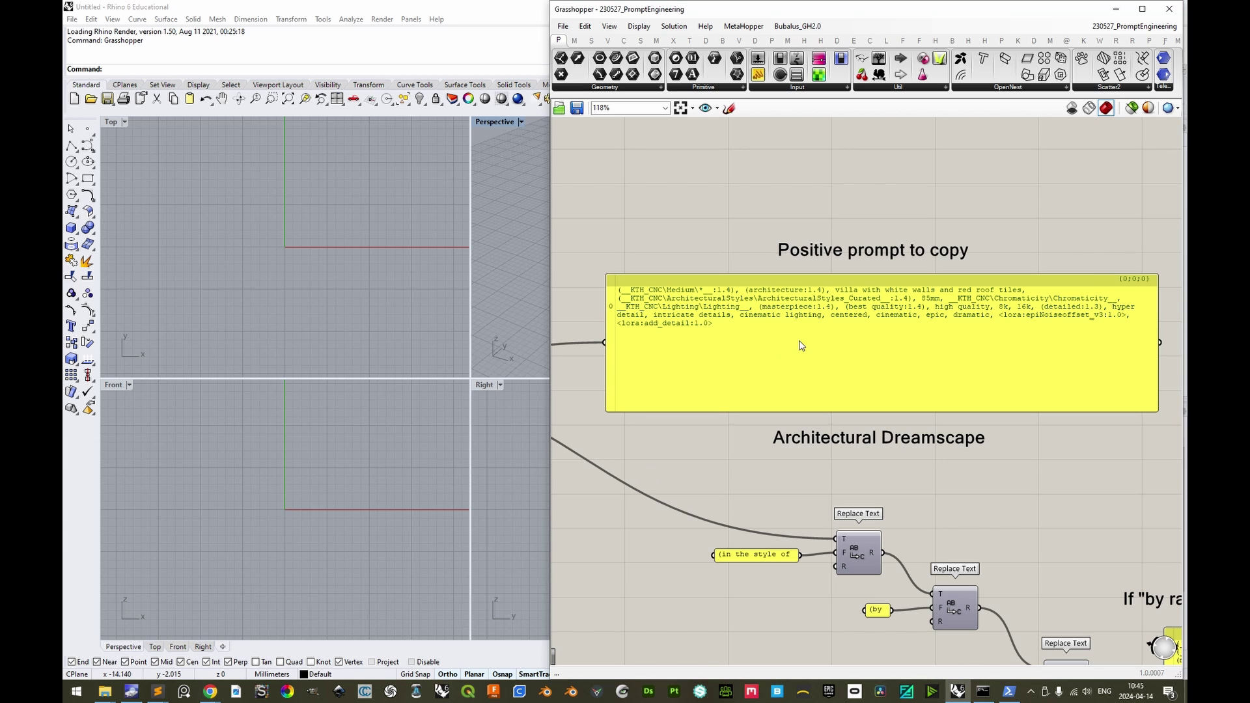
scroll(781, 405, "down", 5)
scroll(736, 399, "up", 5)
left_click(916, 209)
right_click(820, 245)
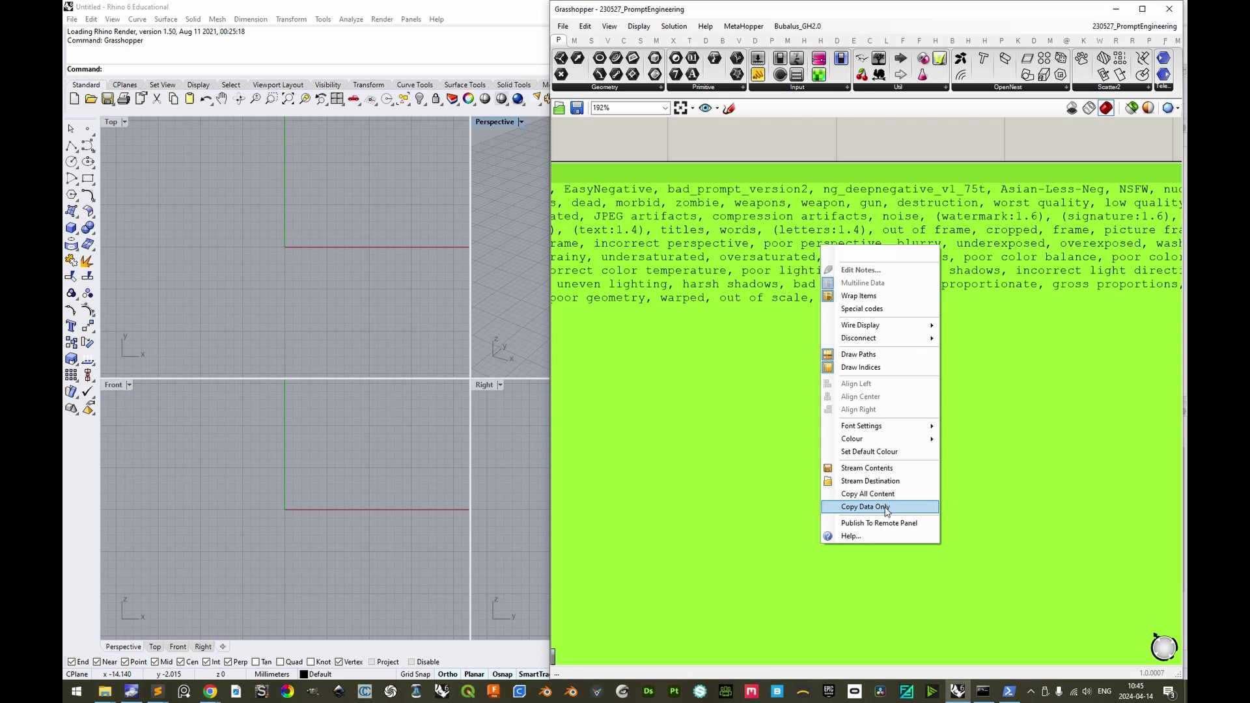
left_click(867, 506)
key("alt+Tab")
left_click(496, 540)
key("ctrl+a")
type("(username:1.4), (text:1.4), titles, words, (letters:1.4), out of frame, cropped, frame, picture frame, painting frame, wood frame, incorrect perspective, poor perspective, blurry, underexposed, overexposed, washed-out, blown highlights, grainy, undersaturated, oversaturated, unnatural colors, poor color balance, poor color harmony, poor contrast, incorrect color temperature, poor lighting, inconsistent shadows, incorrect light direction, poor illumination, uneven lighting, harsh shadows, bad proportions, disproportionate, gross proportions, imbalanced composition, poor geometry, warped, out of scale, lack of depth")
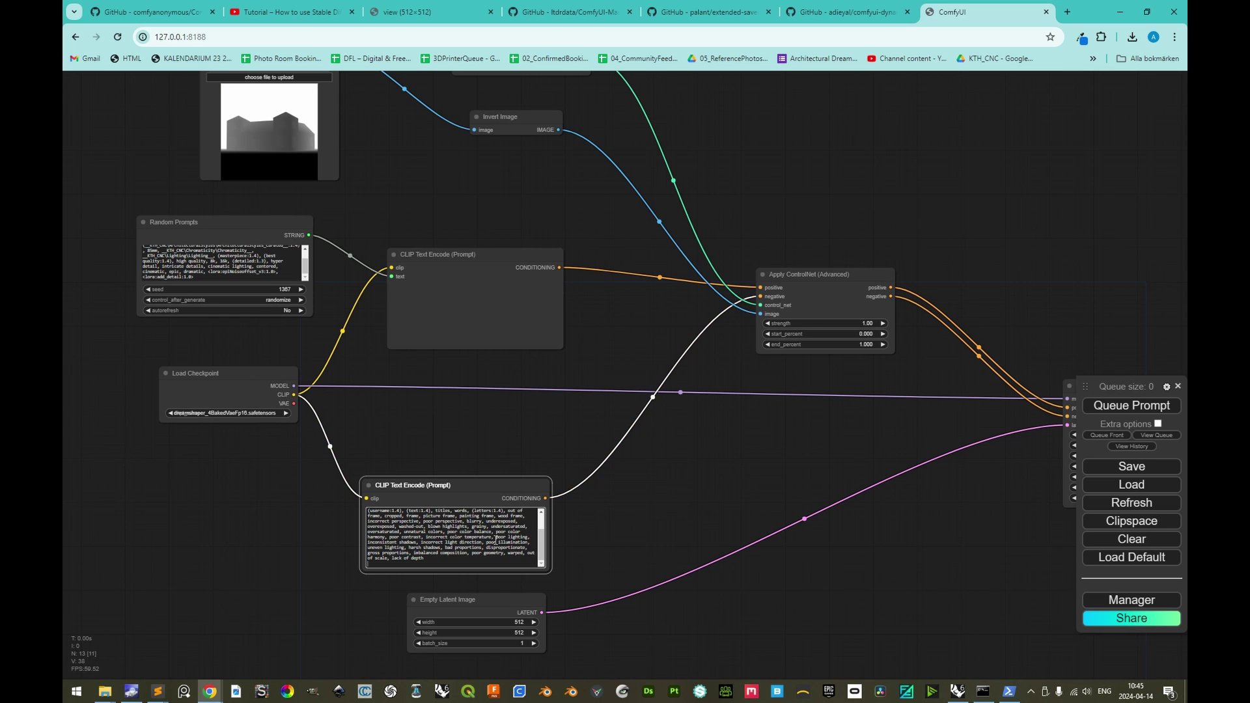
key("ctrl+a")
type("compression artifacts, noise, (watermark:1.6), (signature:1.6), (username:1.4), (text:1.4), titles, words, (letters:1.4), out of frame, cropped, frame, picture frame, painting frame, wood frame, incorrect perspective, poor perspective, blurry, underexposed, overexposed, washed-out, blown highlights, grainy, undersaturated, oversaturated, unnatural colors, poor color balance, poor color harmony, poor contrast, incorrect color temperature, poor lighting, inconsistent shadows, incorrect light direction, poor illumination, uneven lighting, harsh shadows, bad proportions, disproportionate, gross proportions, imbalanced composition, poor geometry, warped, out of scale, lack of depth")
left_click(570, 530)
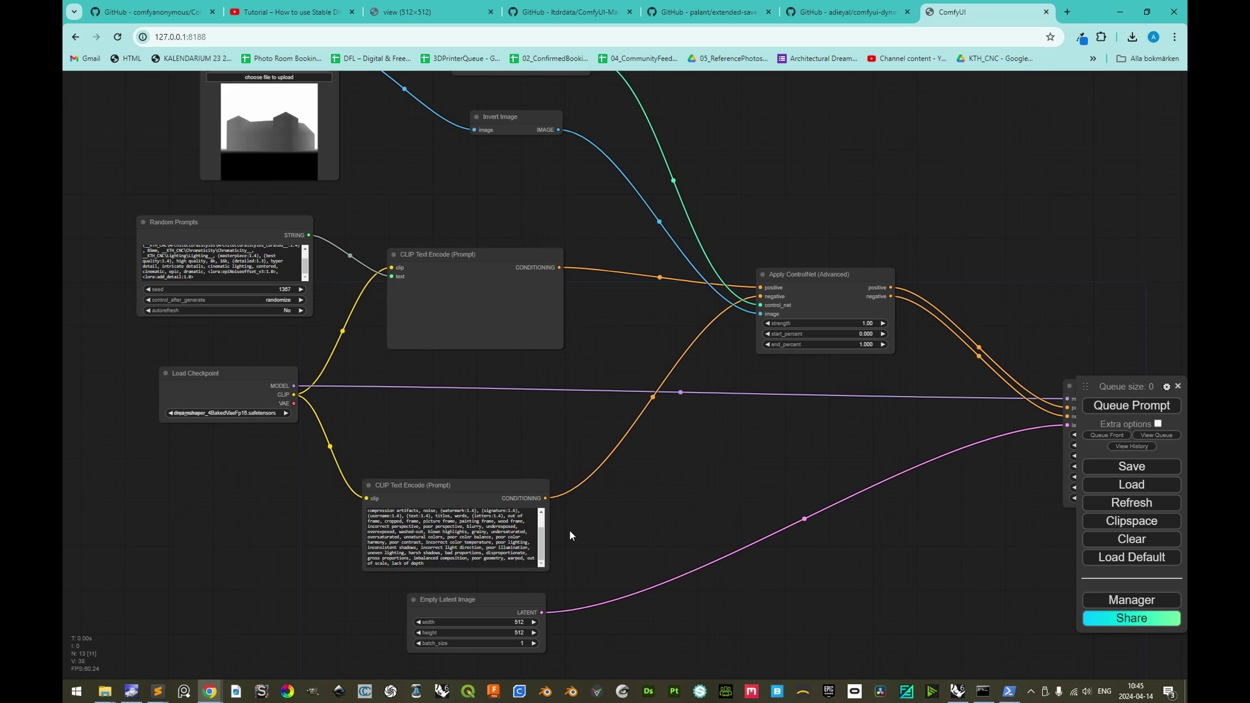
Step: Queue the prompt to generate a villa image with the depth ControlNet
scroll(737, 466, "down", 3)
left_click_drag(830, 471, 909, 390)
left_click(1115, 407)
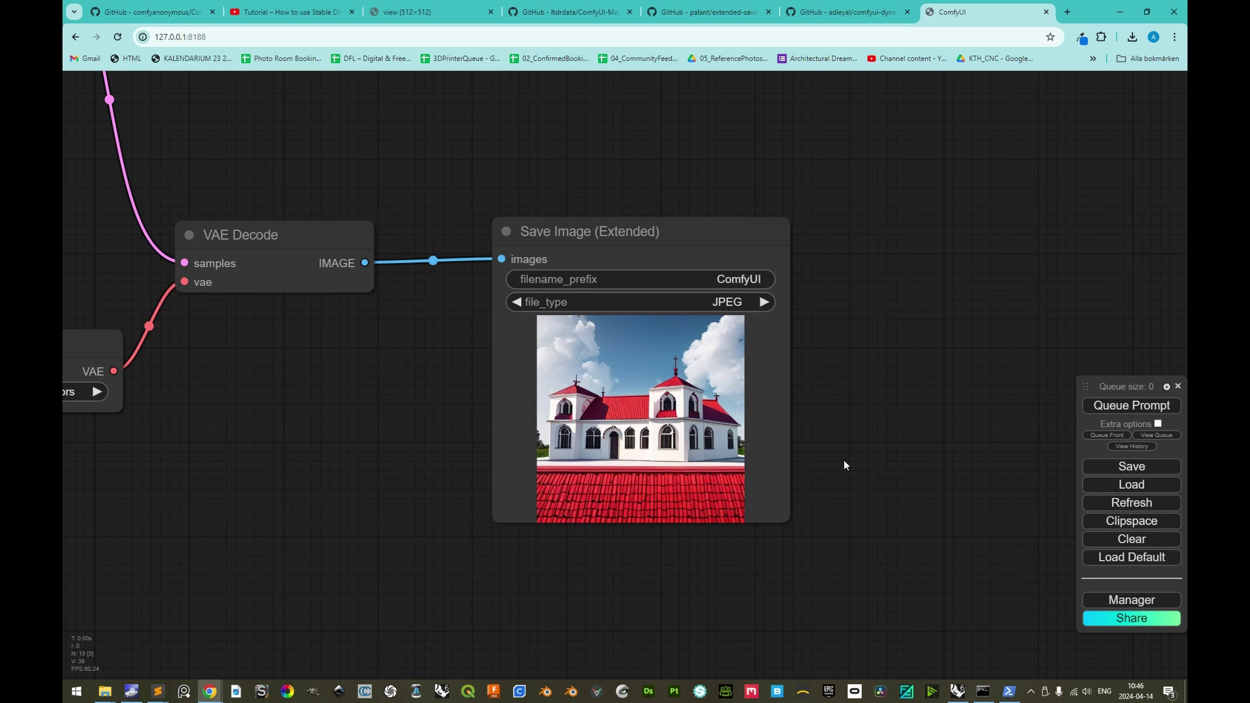
Step: Set the Empty Latent Image node's batch_size to 5
scroll(350, 441, "down", 5)
scroll(505, 436, "up", 8)
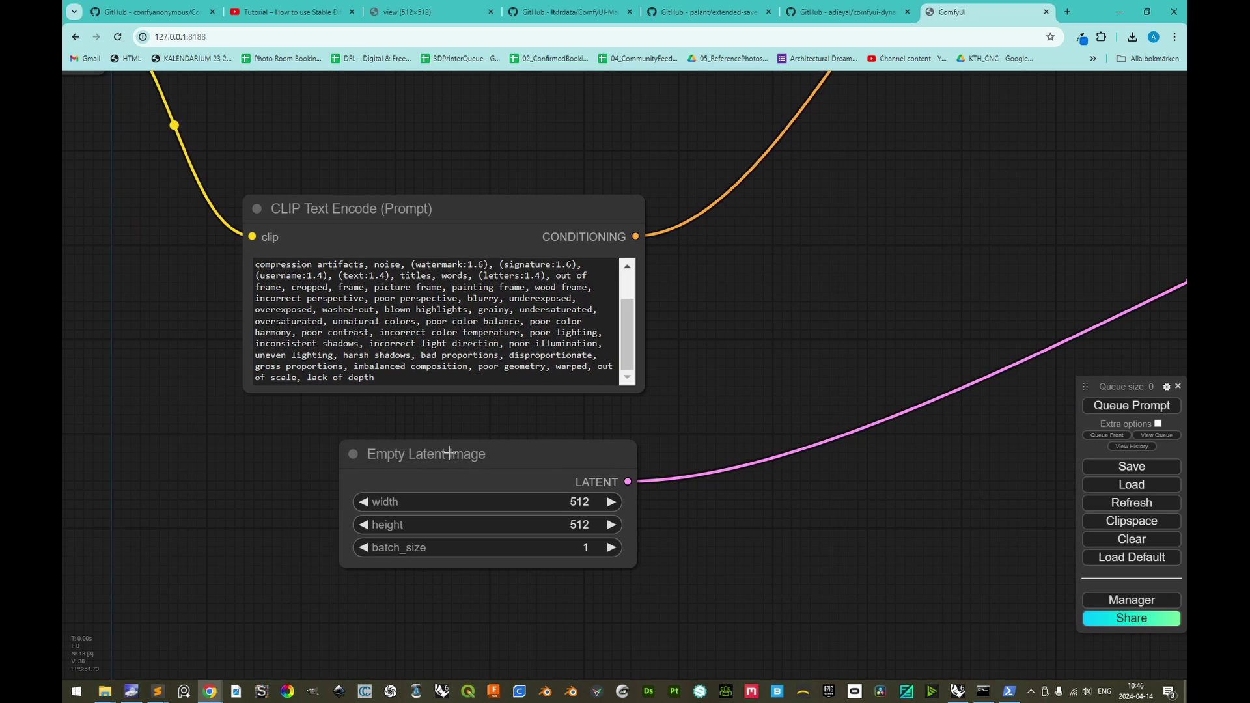
left_click(587, 550)
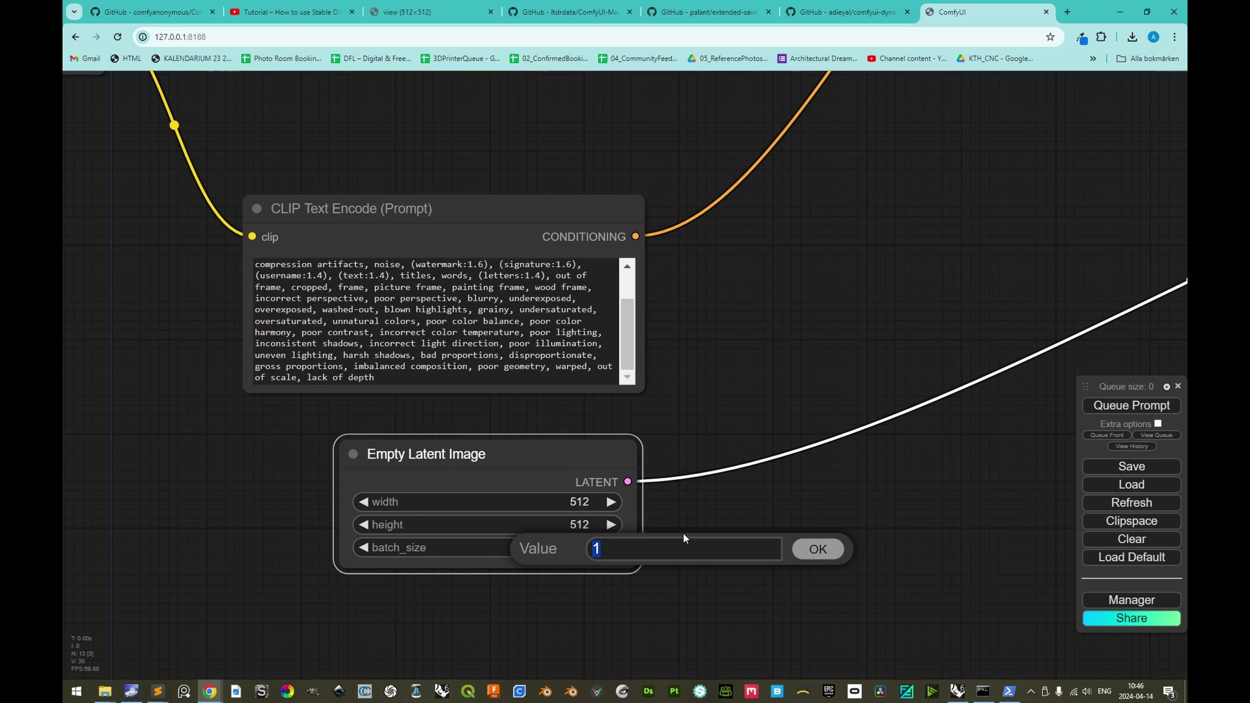
type("5")
left_click(816, 550)
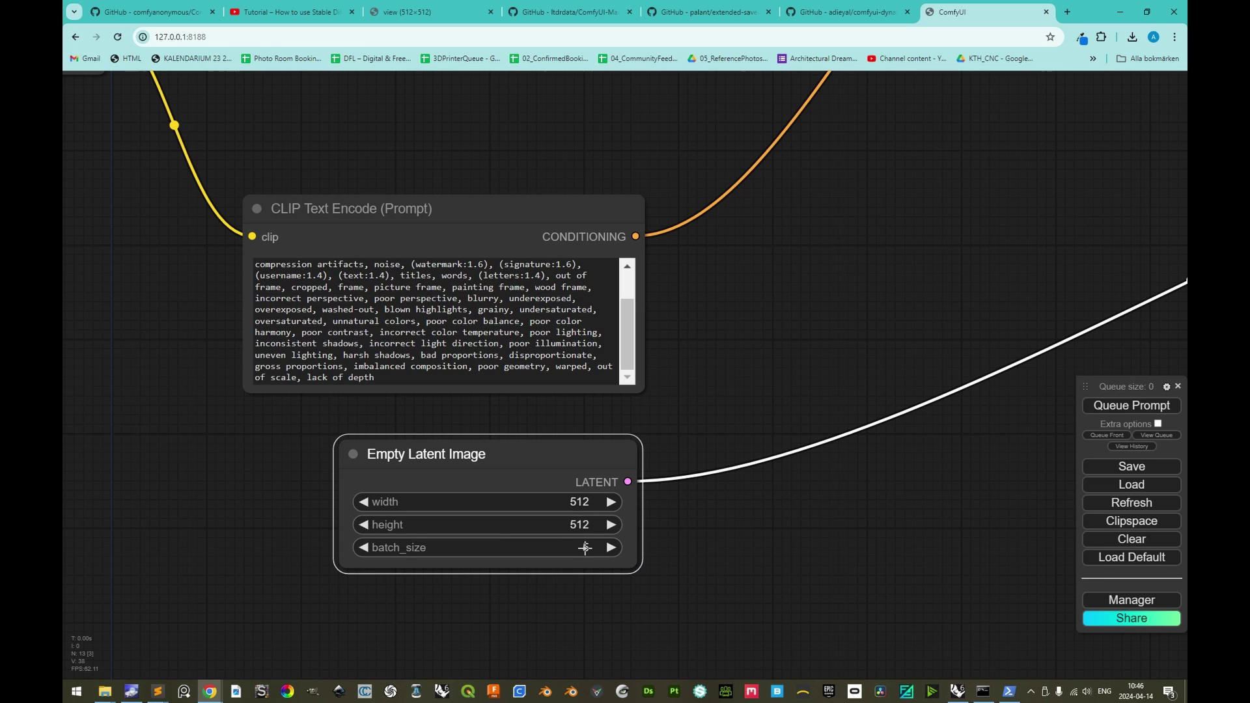
Step: Enable the extra queue options, set the batch count to 5 and queue the prompt
scroll(481, 555, "down", 5)
scroll(561, 495, "up", 4)
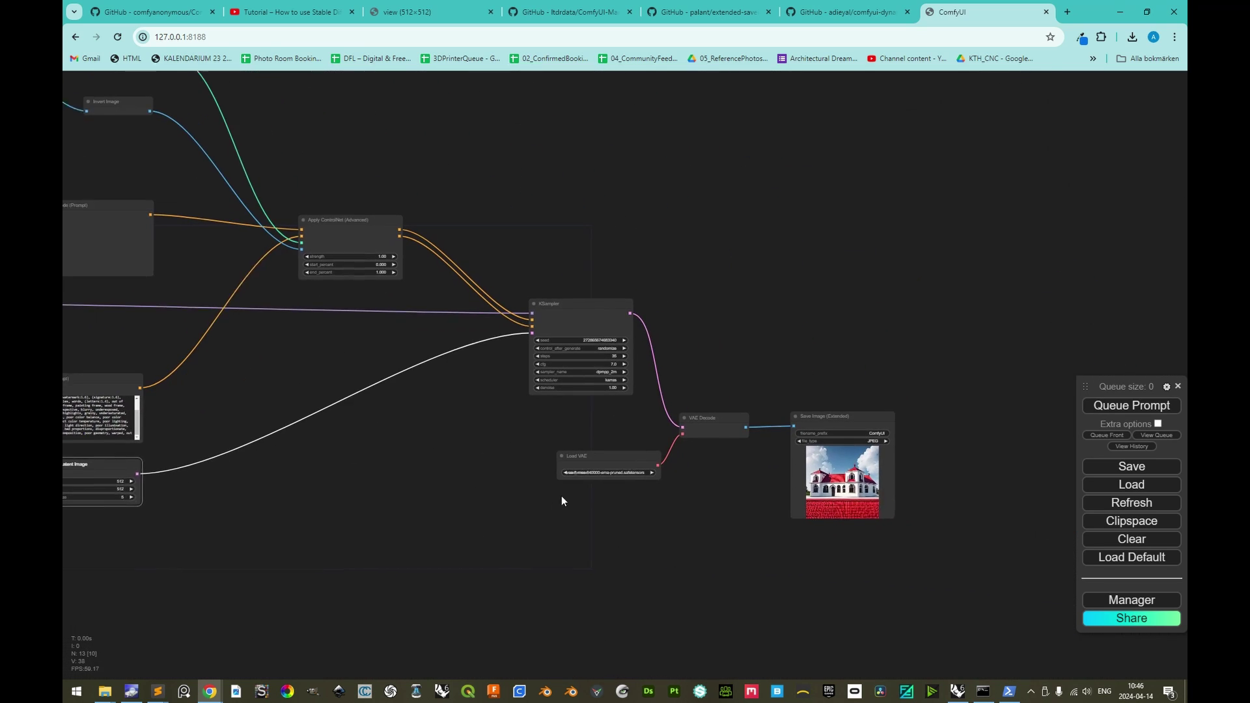
left_click(1159, 424)
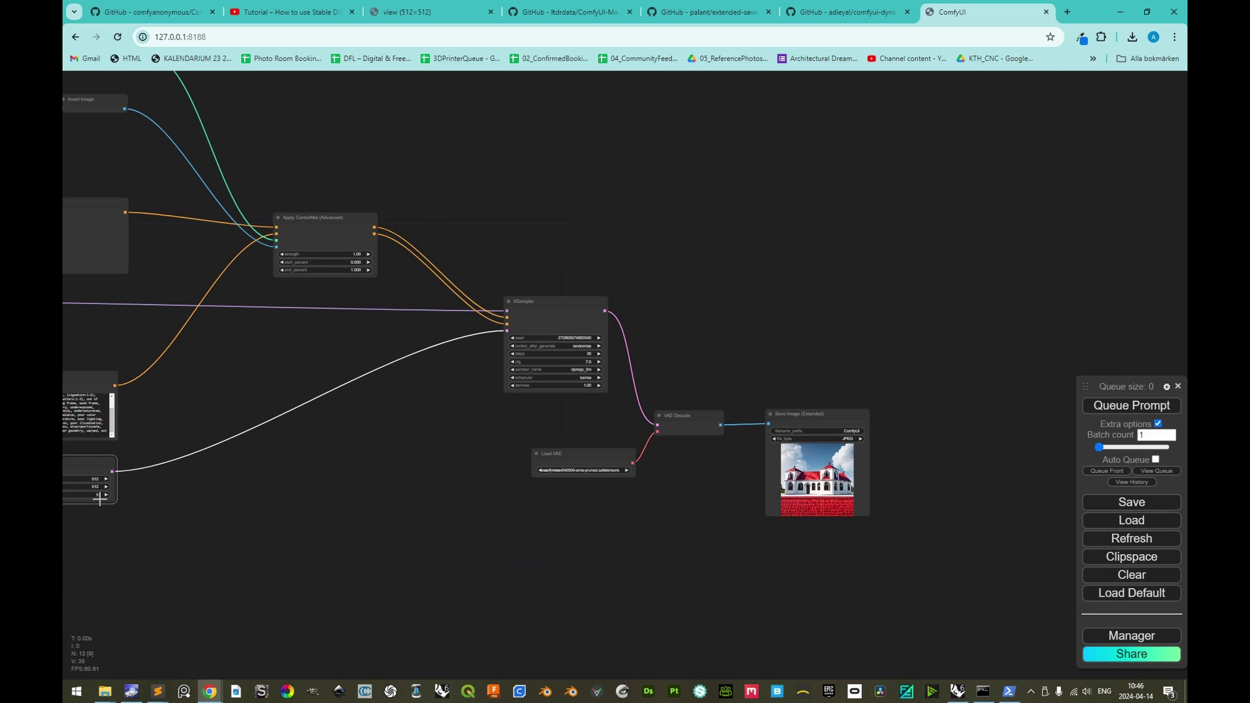
double_click(1154, 432)
type("5")
left_click(1100, 407)
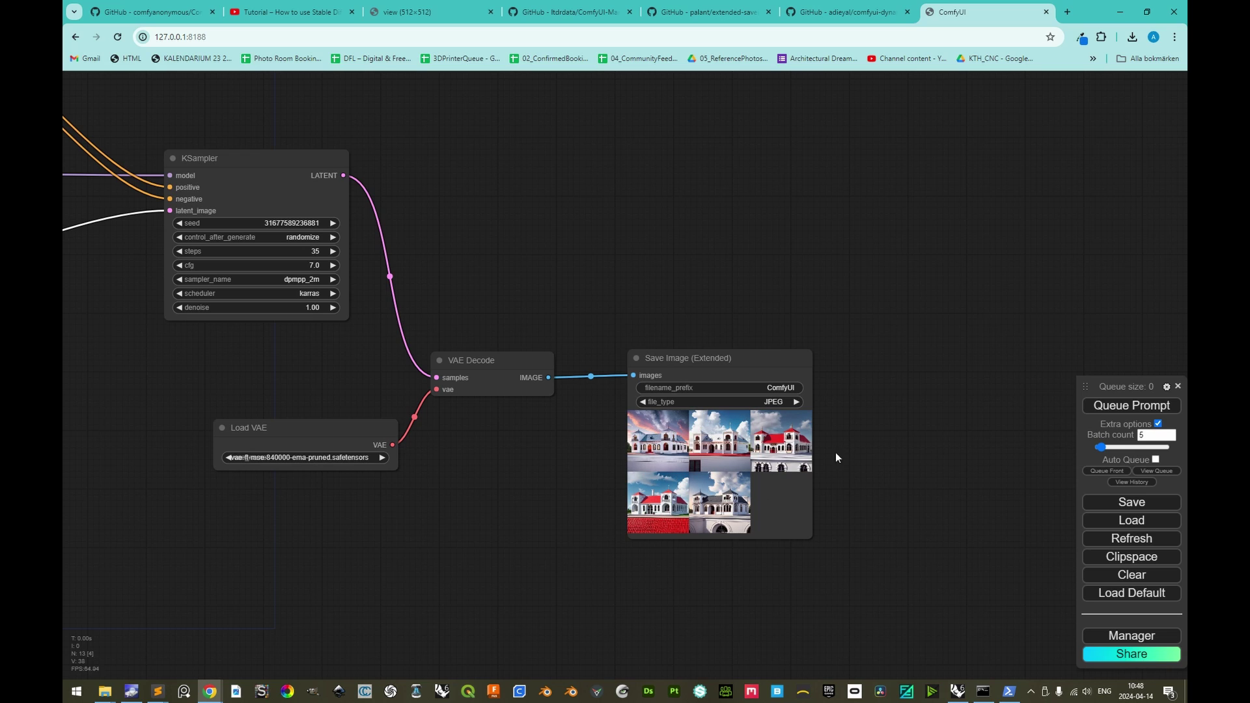
Step: Switch to ComfyUI's output folder in File Explorer and open ComfyUI_00008_.jpg
key("alt+Tab")
left_click(854, 475)
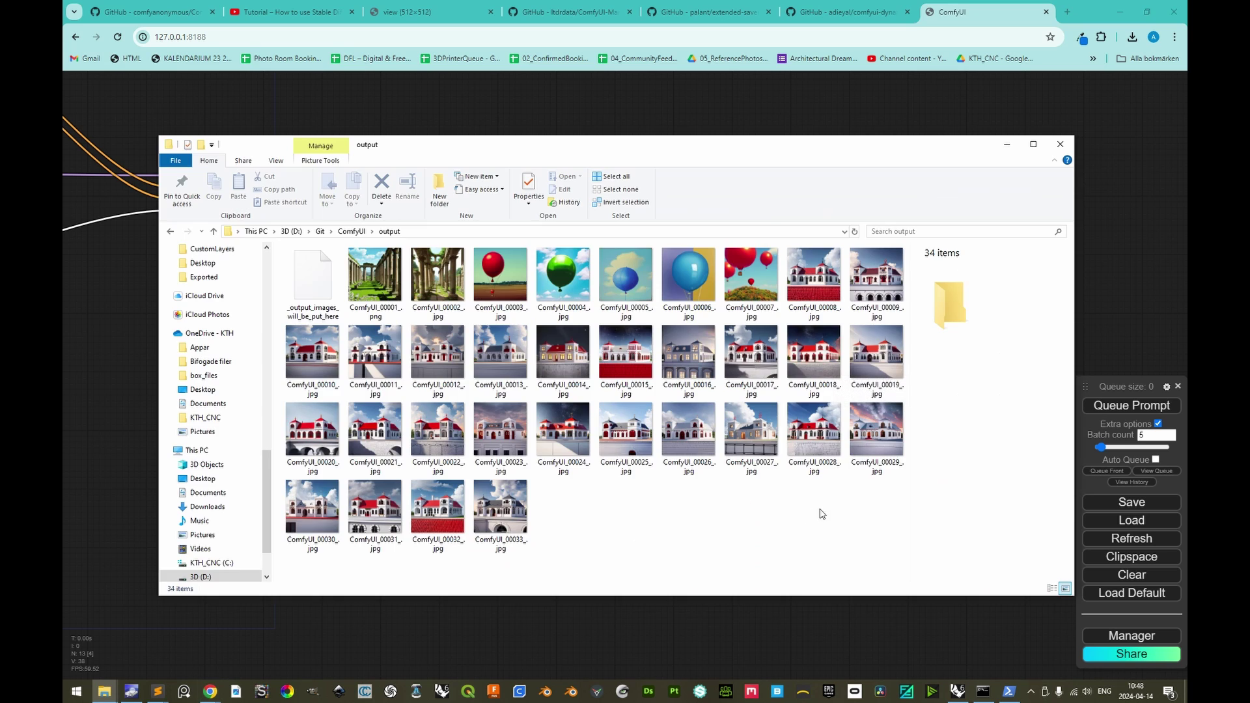
double_click(830, 286)
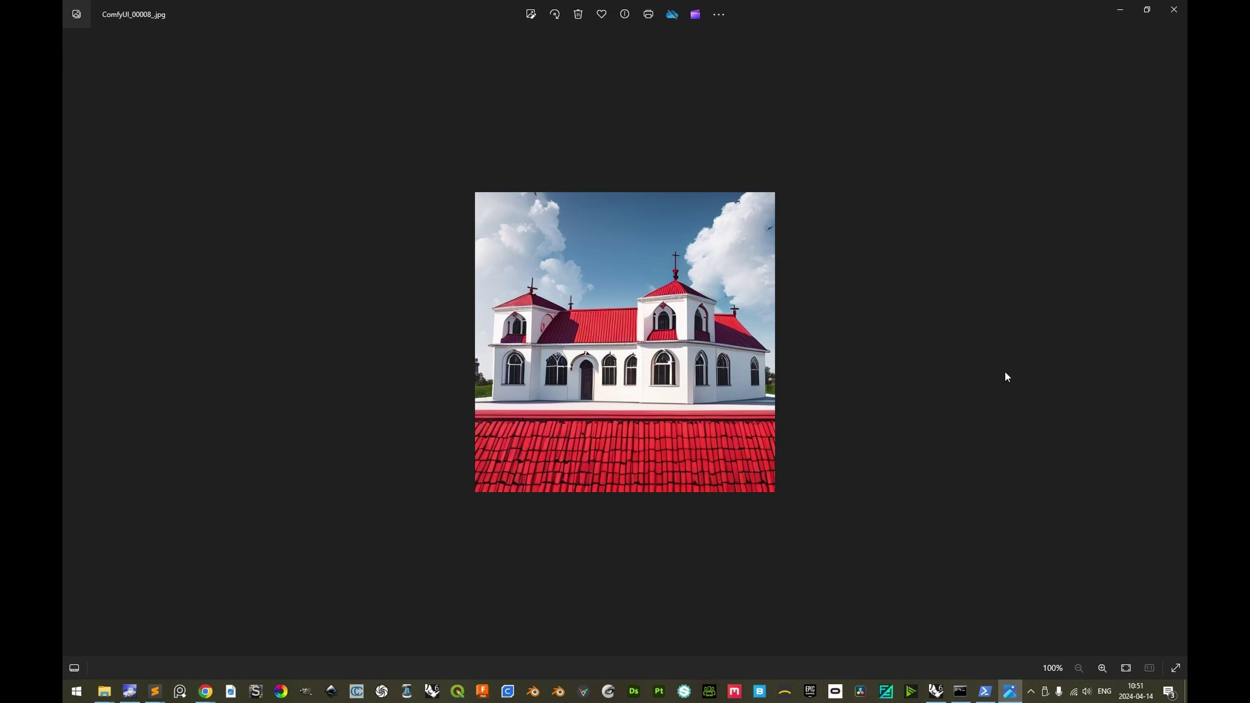
Step: Page through the generated villa images up to ComfyUI_00024_.jpg to compare their styles and lighting, and close the viewer
key("Right")
key("Right")
key("Right")
key("Right")
key("Right")
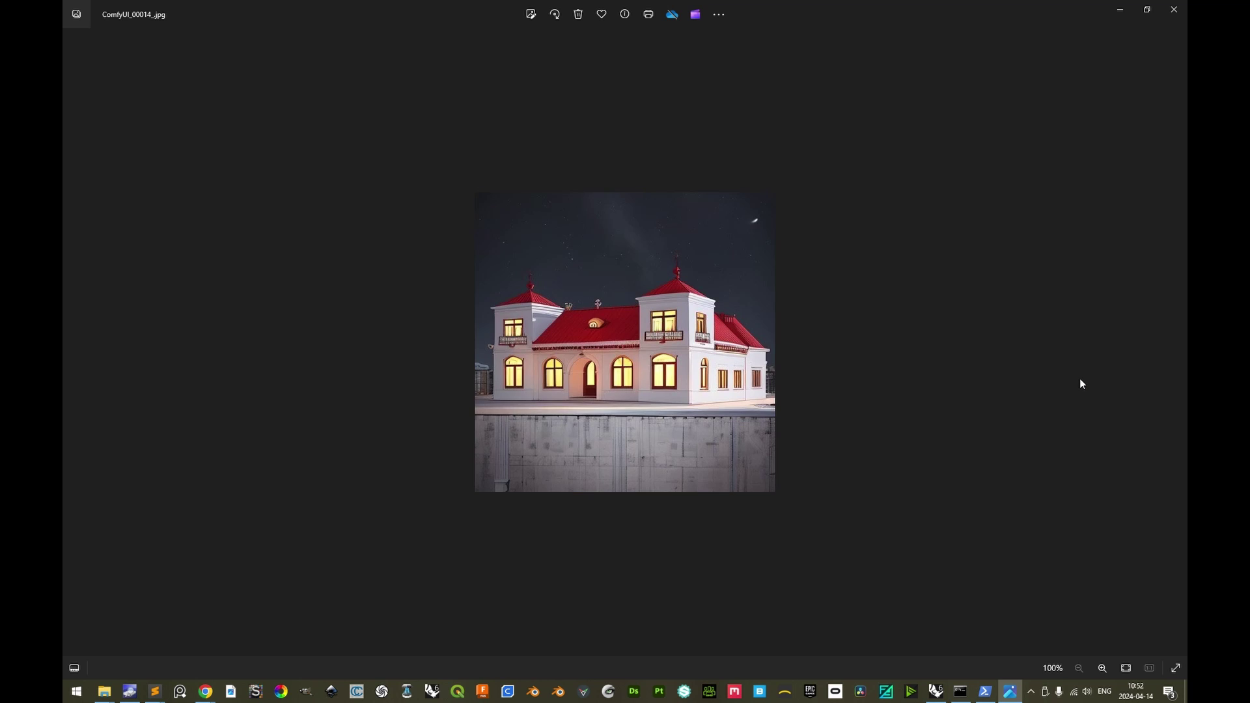
key("Right")
key("Right")
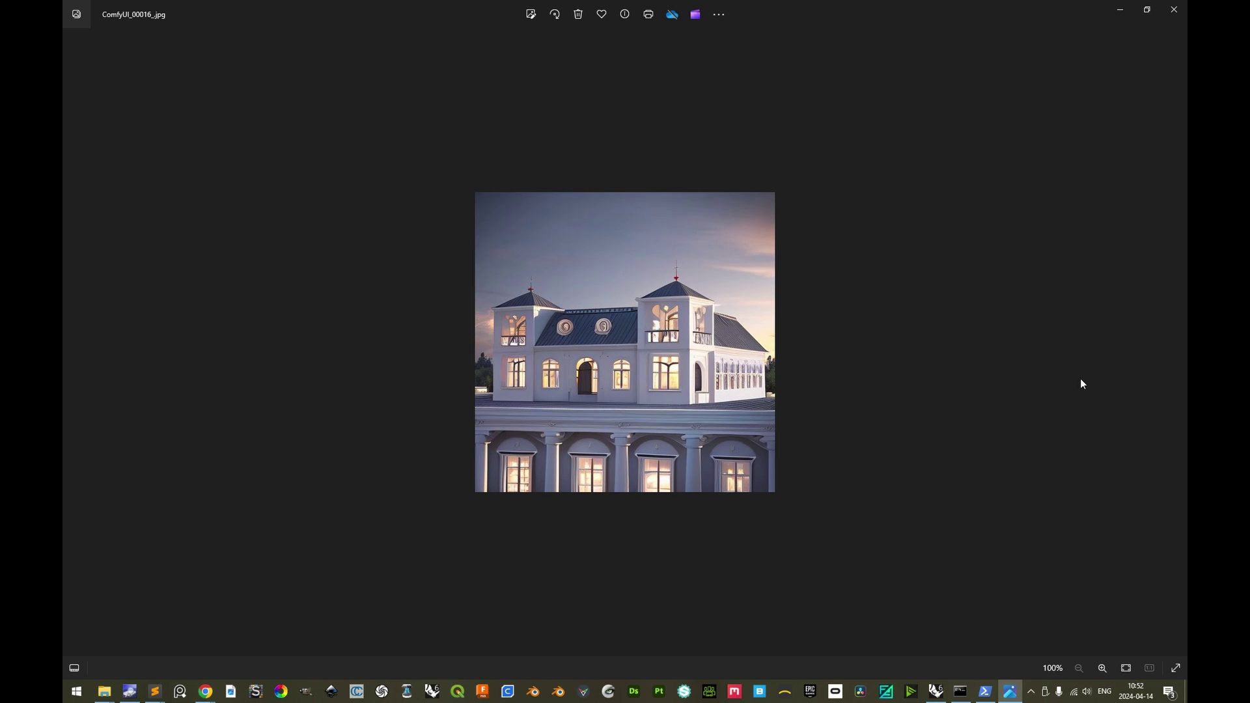
key("Right")
key("Right")
key("Right")
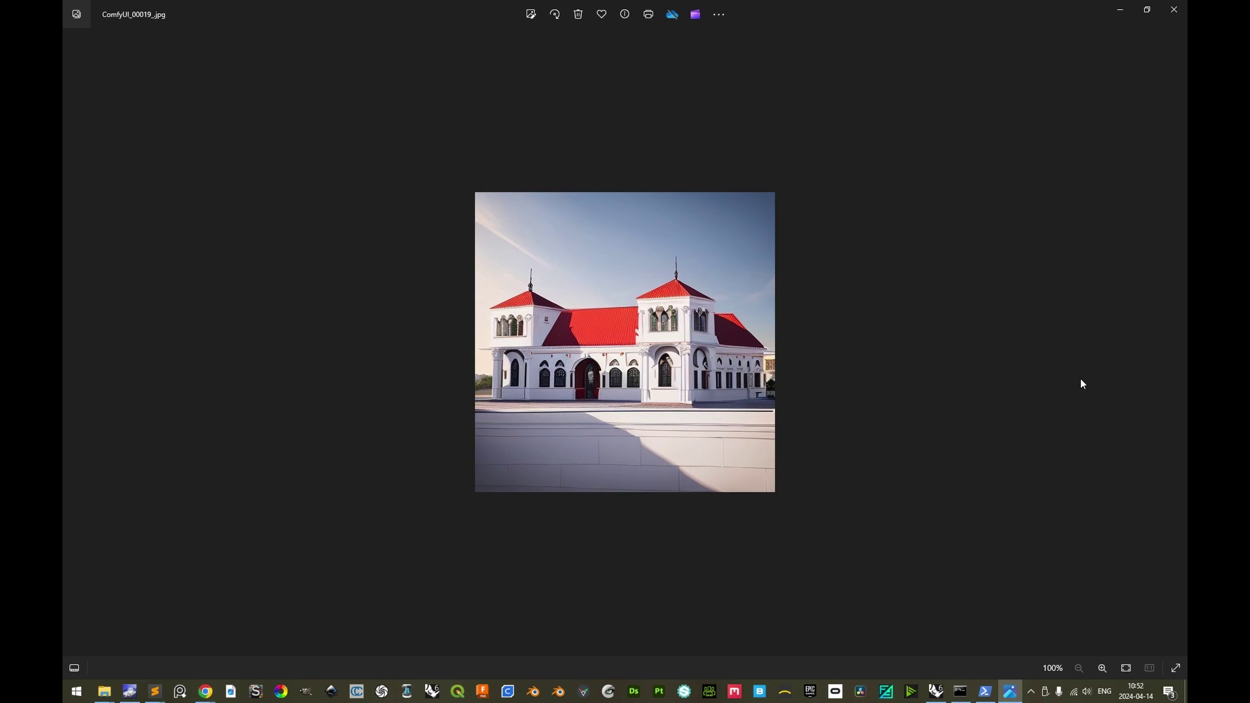
key("Right")
key("Right")
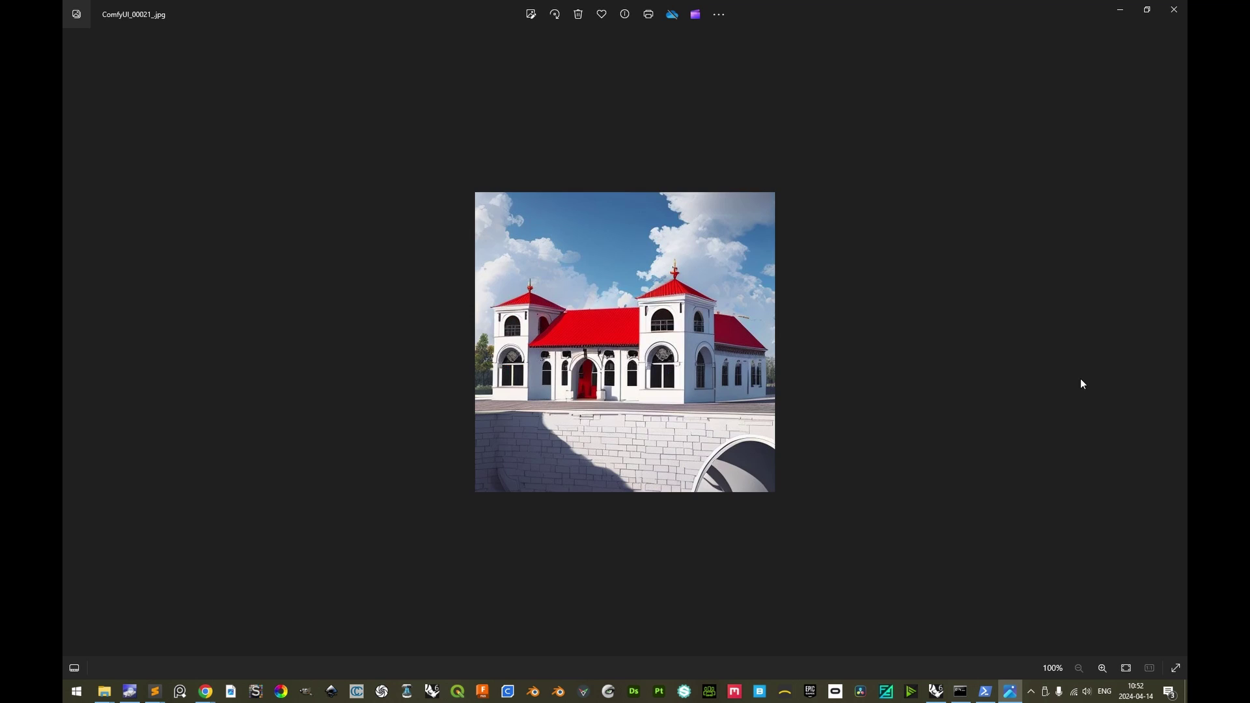
key("Right")
key("Right")
key("Right")
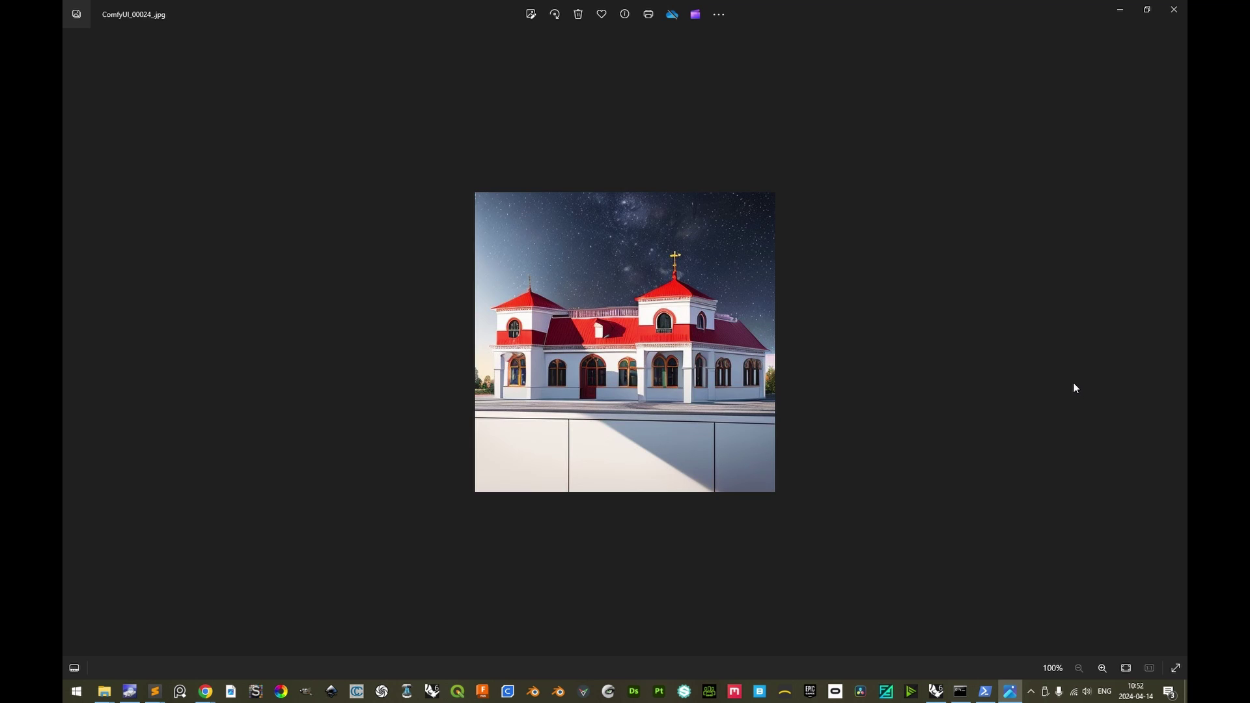
key("Escape")
left_click(983, 691)
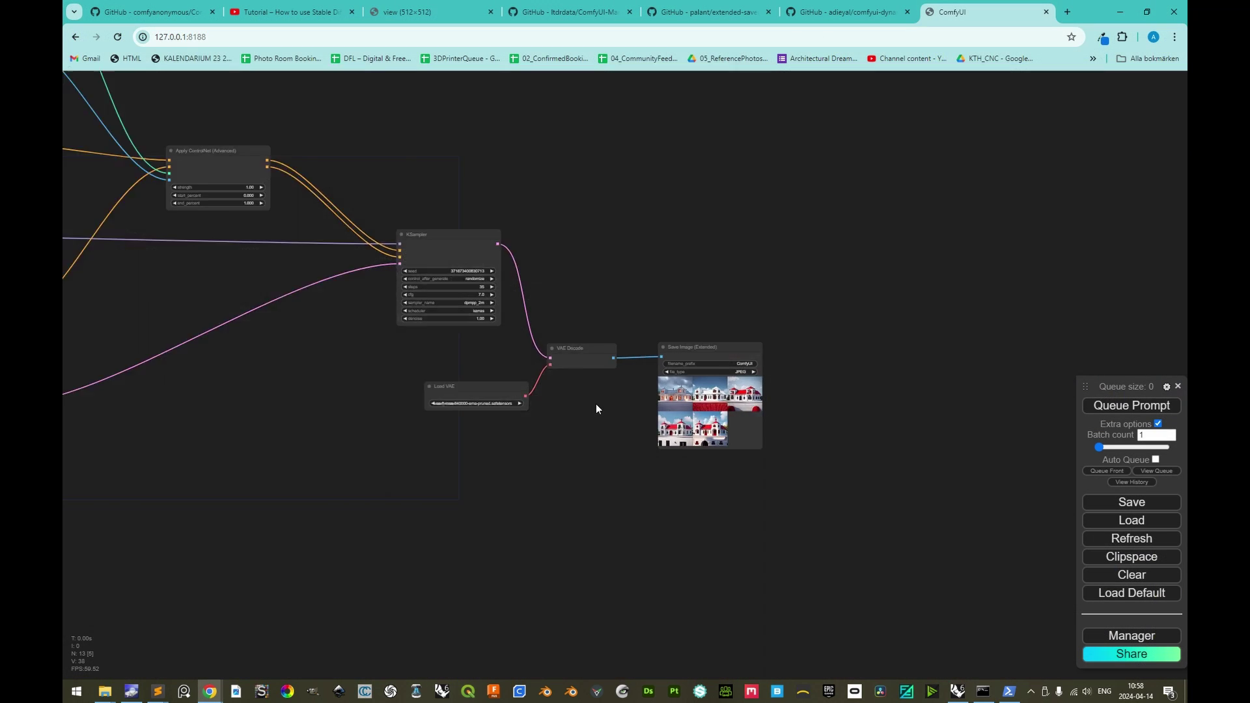
Step: Insert "(a __Test__ sky:1.9)," at the start of the Random Prompts text
scroll(625, 391, "up", 5)
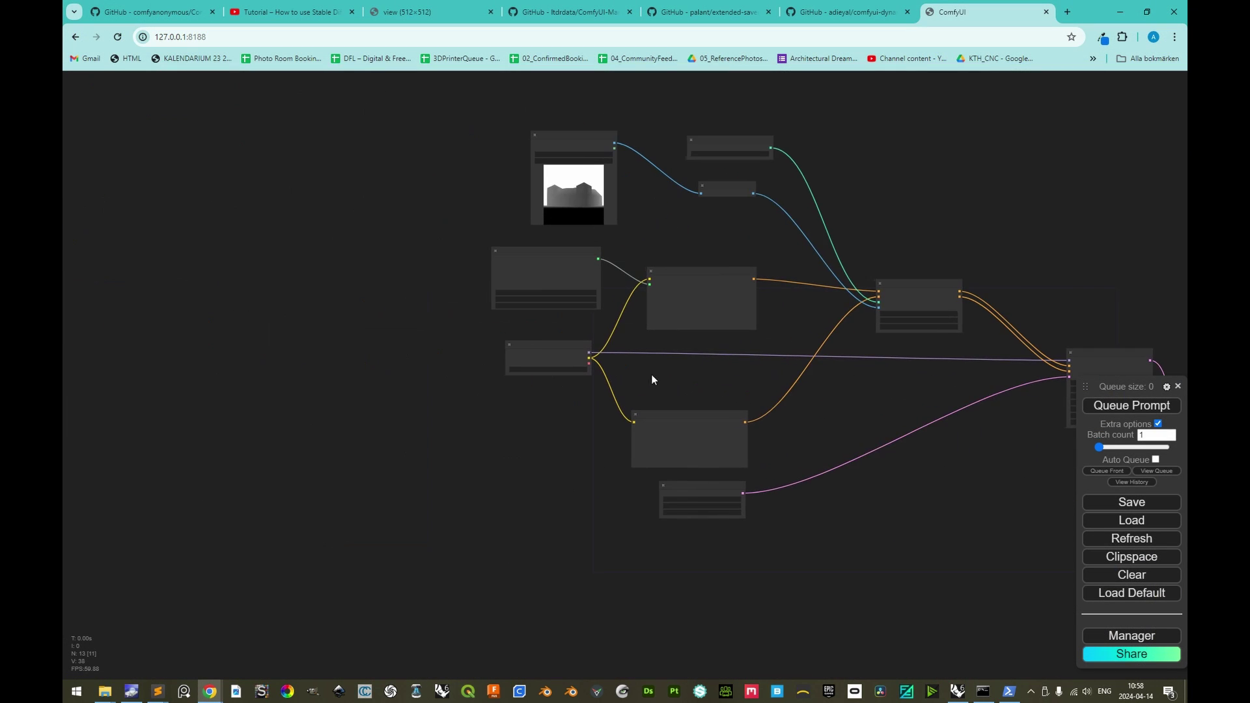
scroll(658, 381, "up", 10)
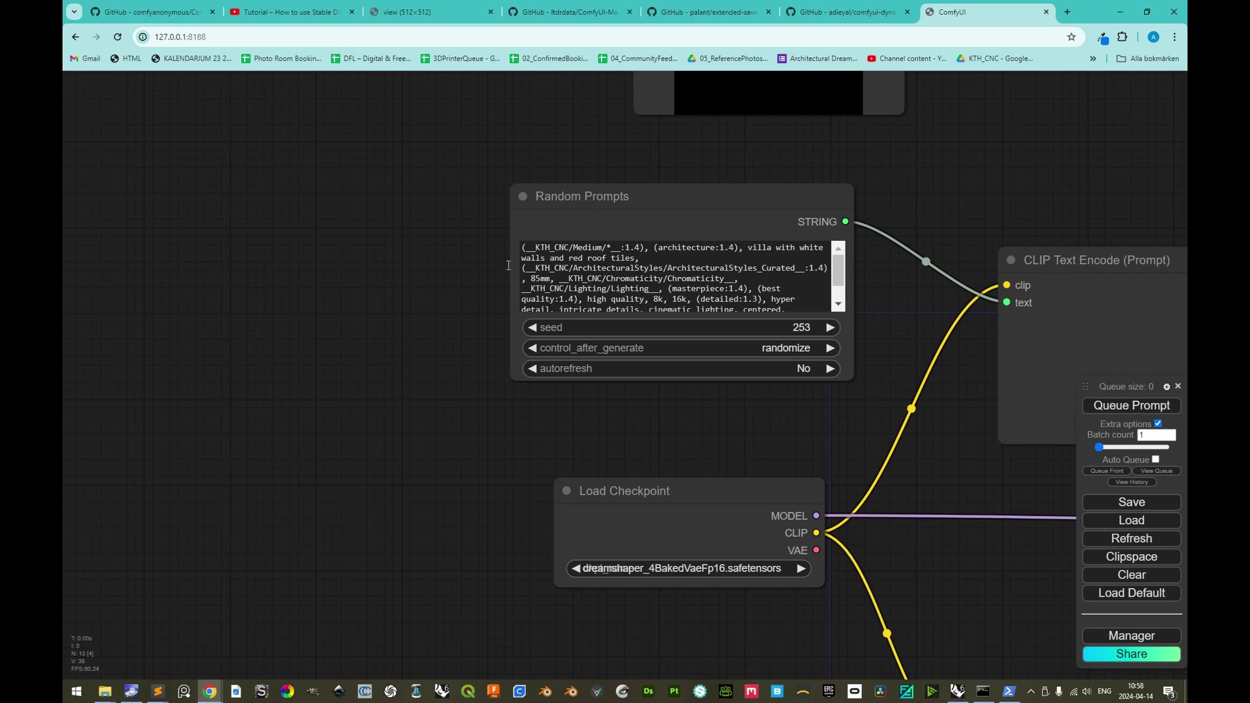
left_click_drag(467, 256, 391, 267)
left_click(447, 258)
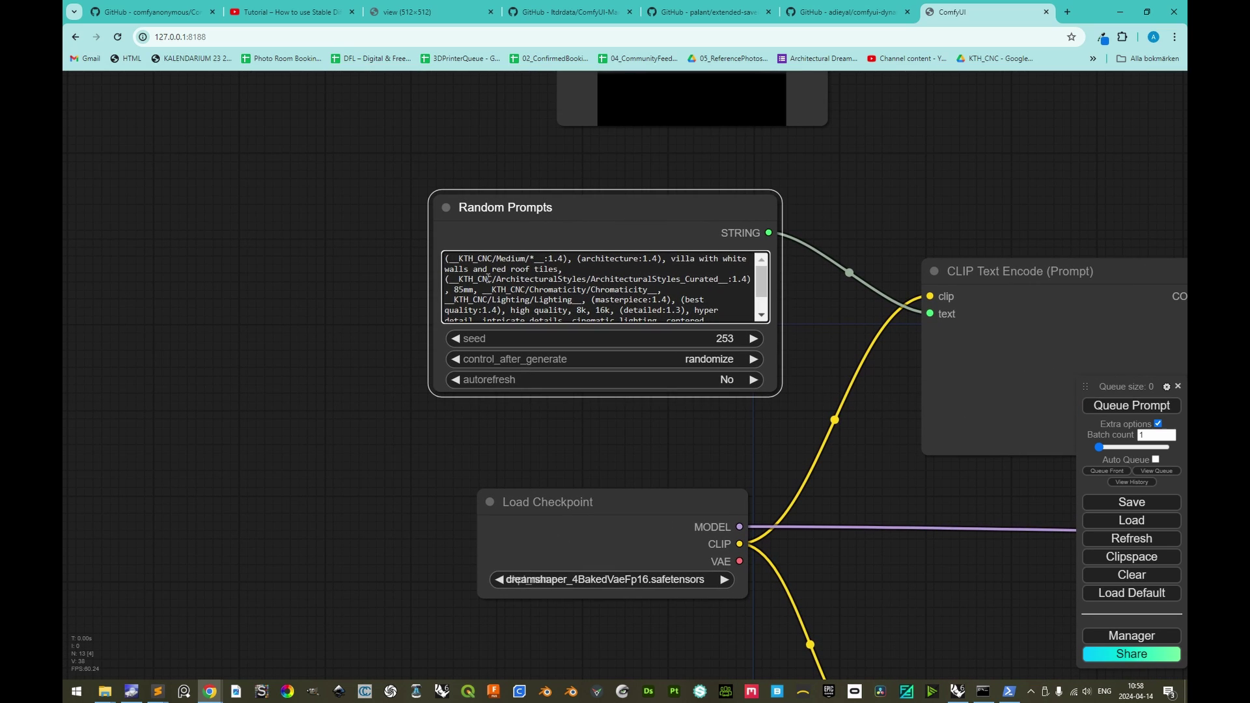
type("(a __Test__ sky:1.9),")
left_click_drag(535, 258, 434, 259)
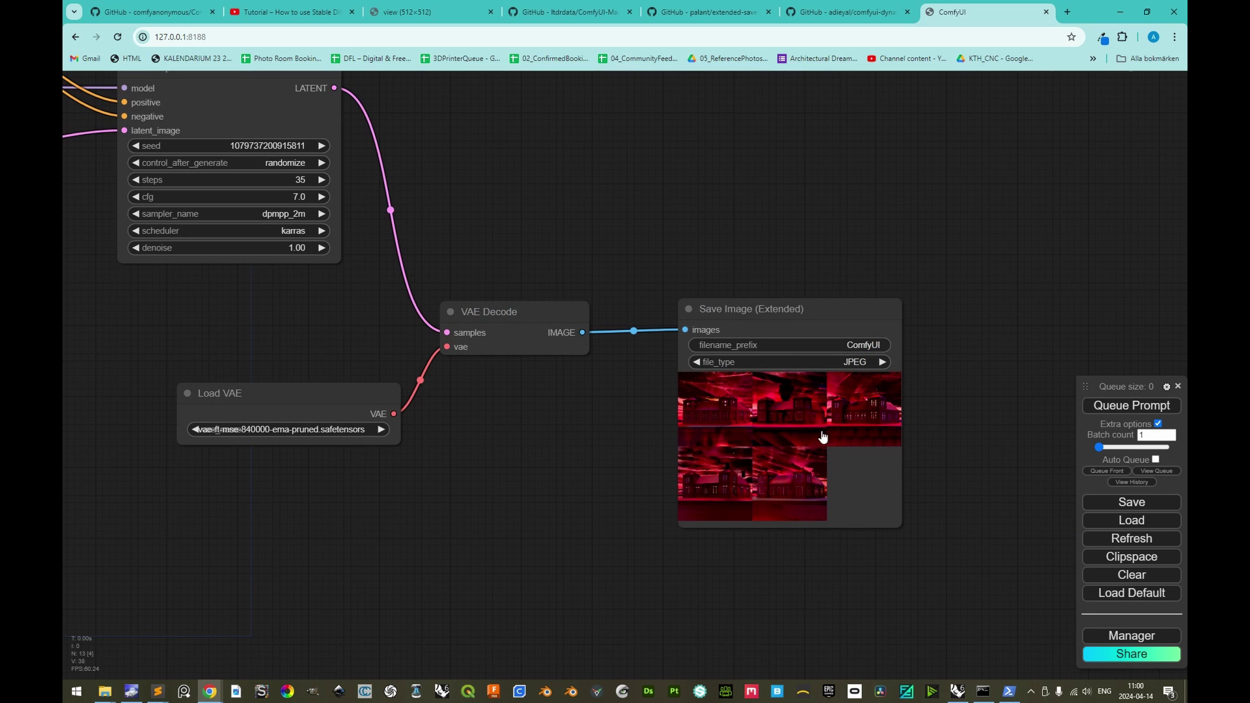
key("alt+Tab")
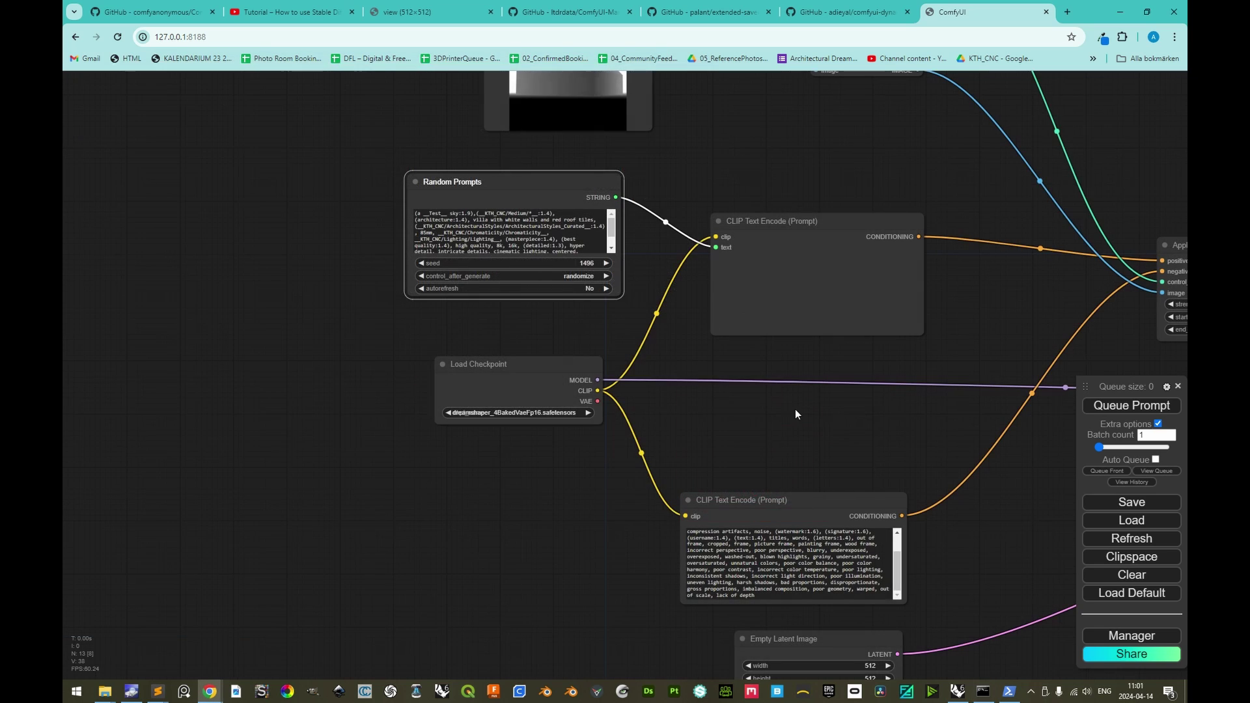
Step: Set the batch count to 5 and queue the workflow with the test sky prompt
left_click_drag(795, 409, 537, 171)
scroll(598, 455, "up", 5)
left_click(598, 446)
type("1")
left_click(821, 448)
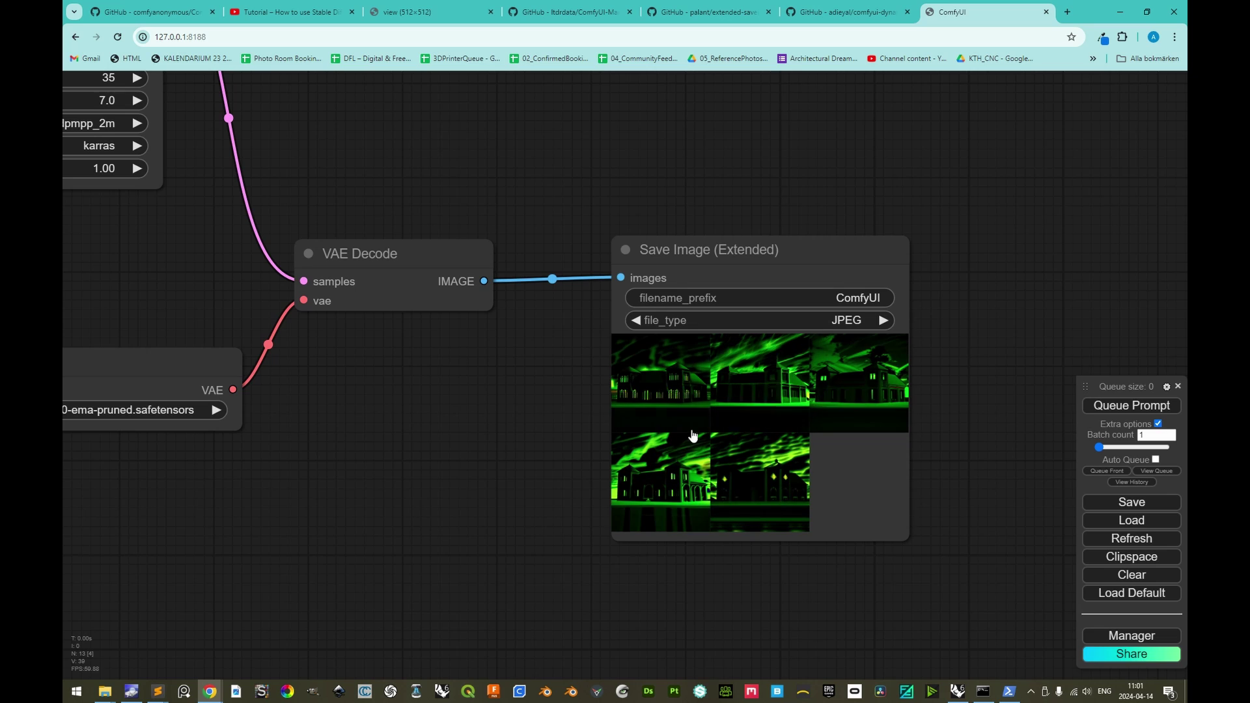
left_click(1132, 436)
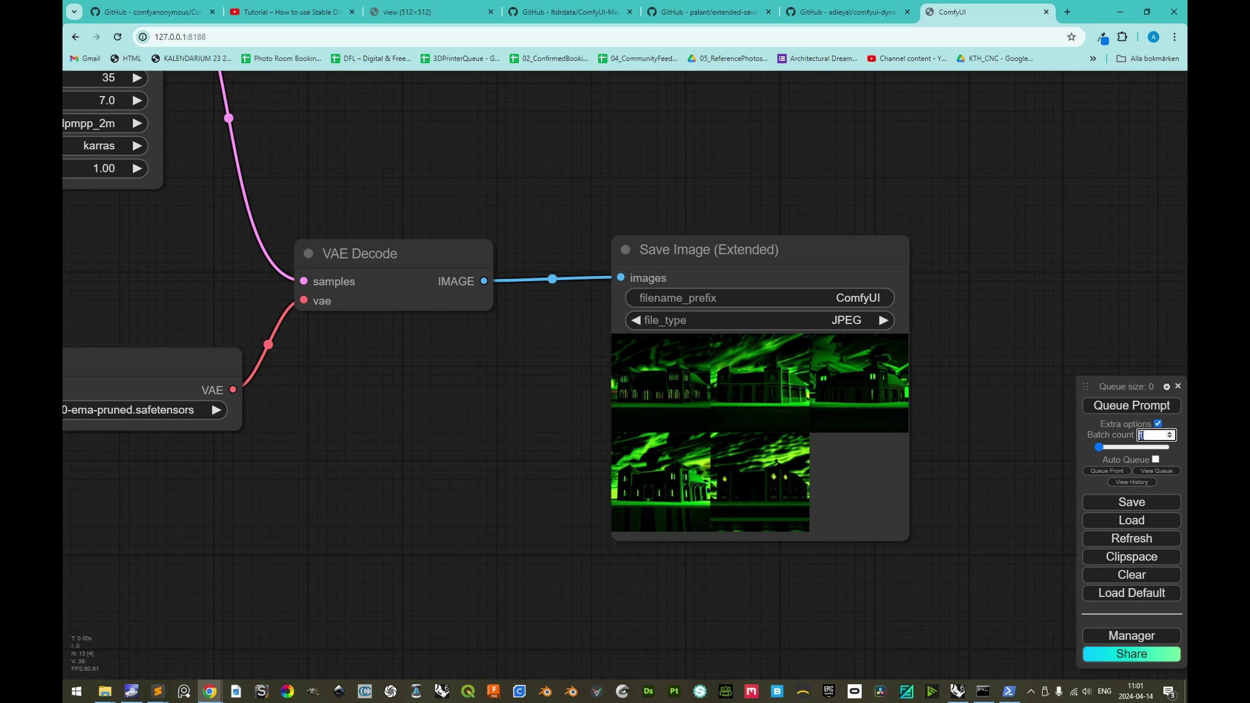
type("5")
left_click(1117, 406)
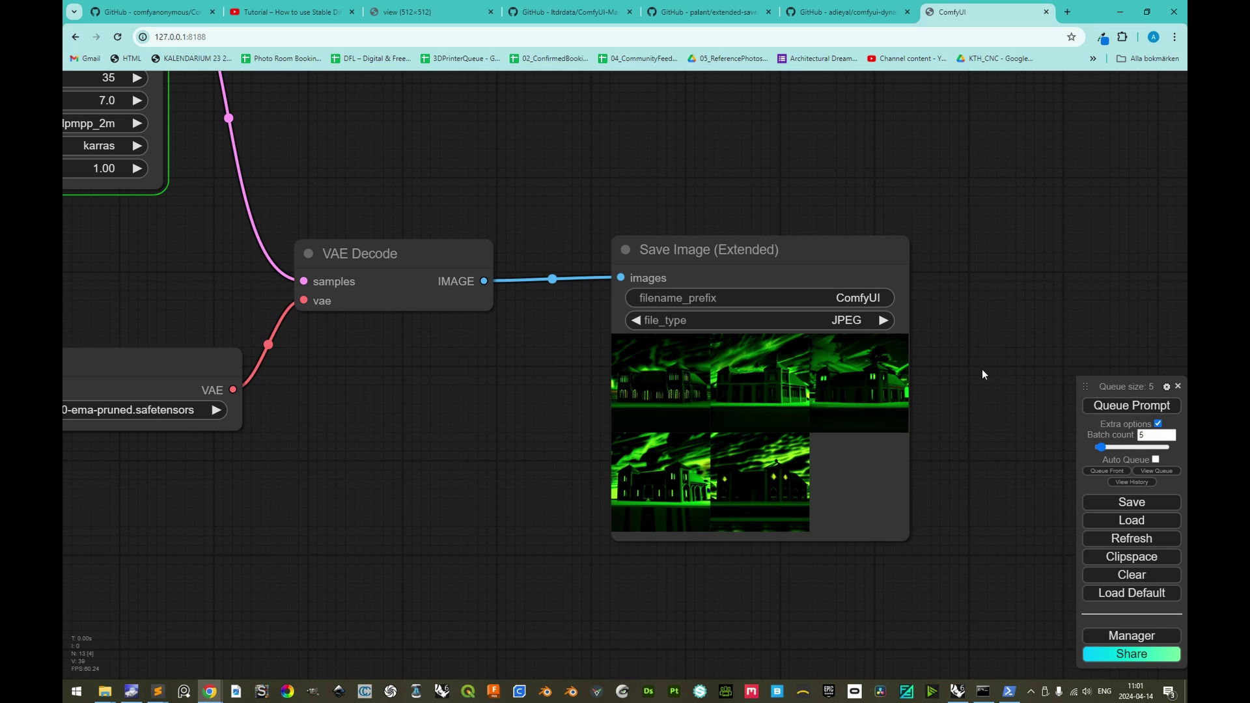
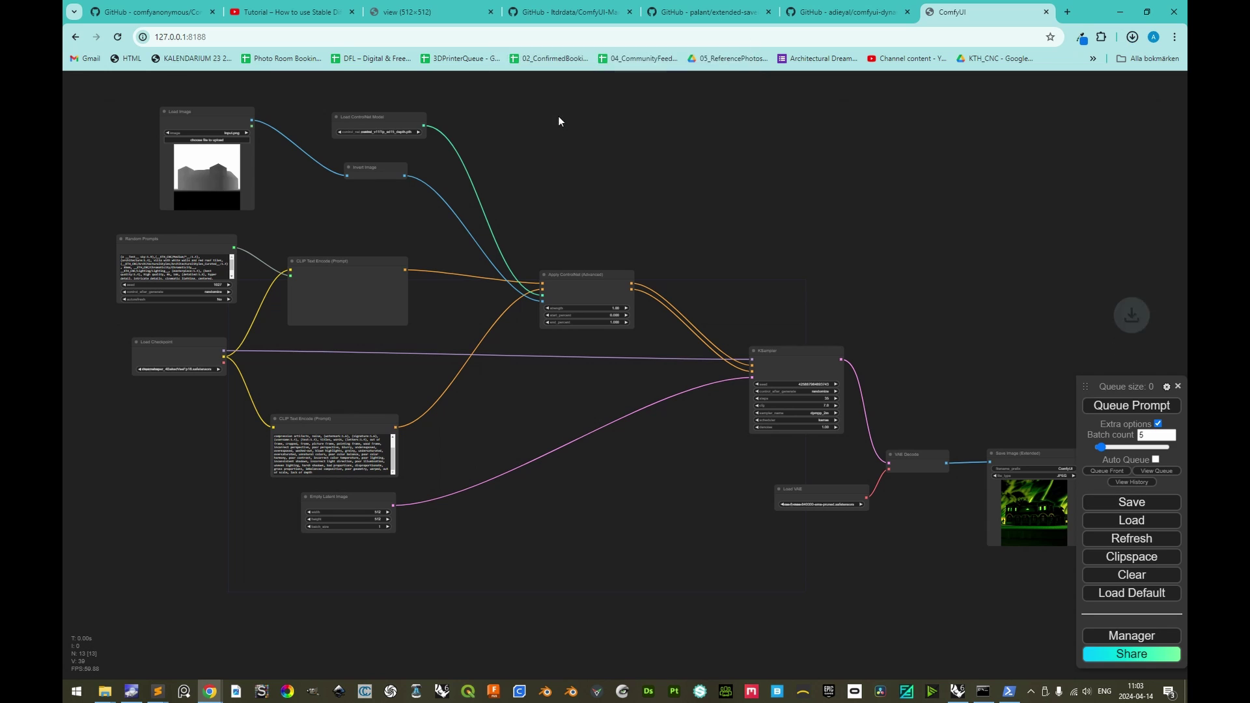
Step: Close the ComfyUI page and start the server again by running StartComfyUI.bat from the ComfyUI folder in File Explorer
left_click(1045, 12)
key("alt+Tab")
left_click(687, 70)
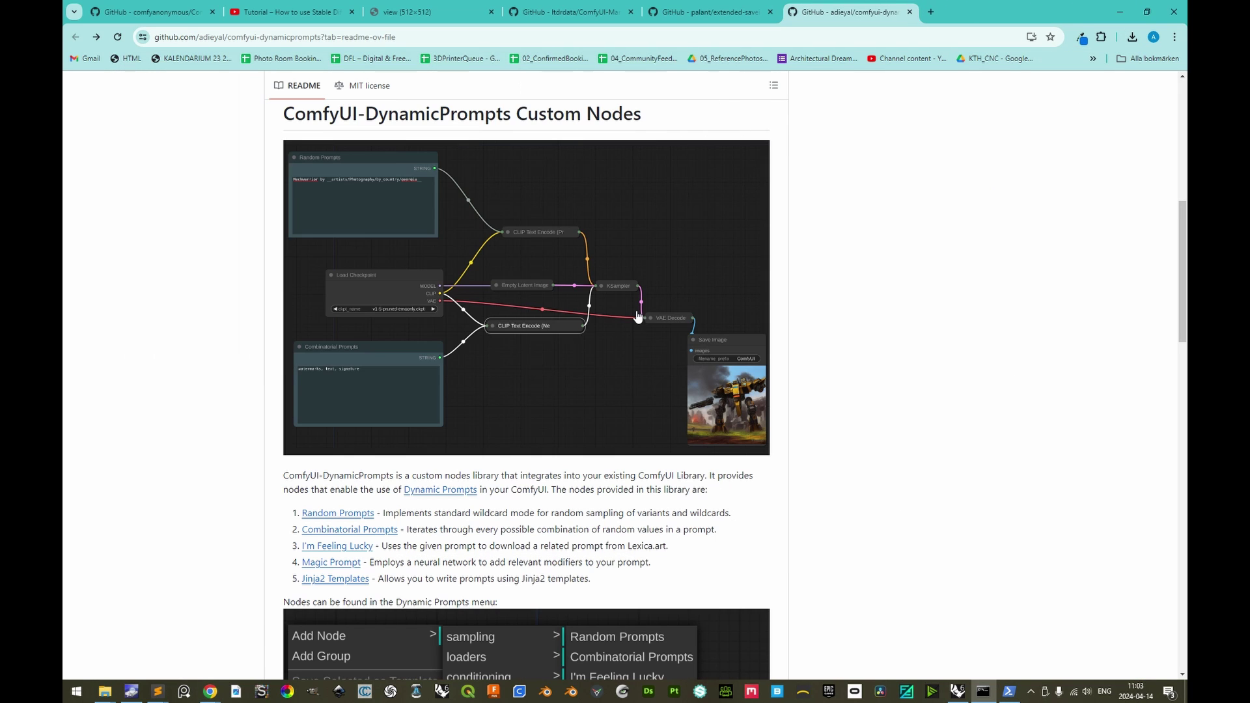
key("alt+Tab")
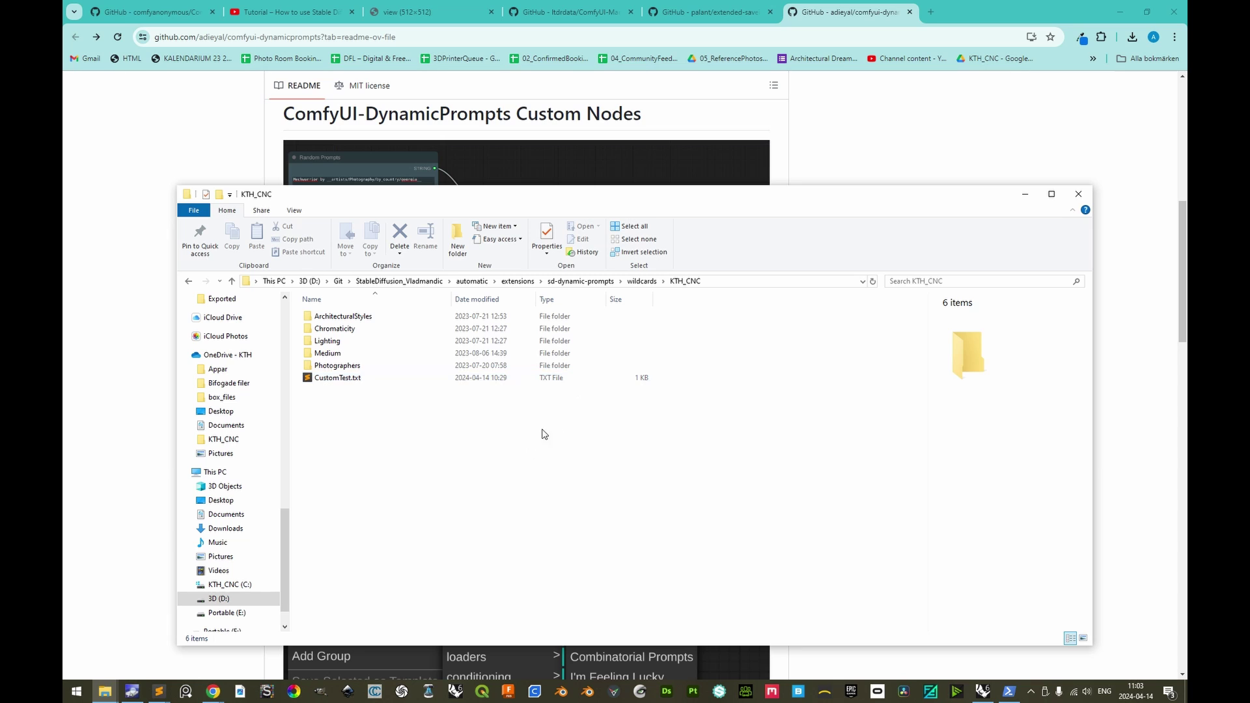
key("alt+Tab")
left_click(348, 625)
double_click(349, 625)
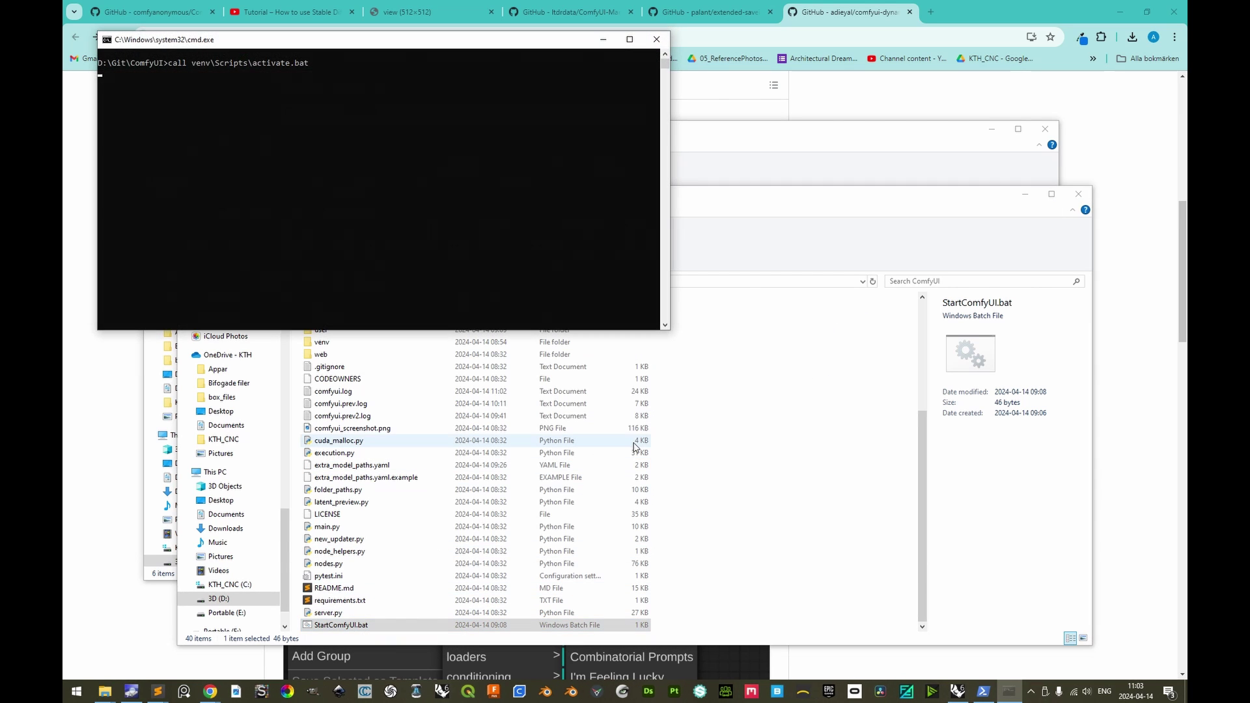
left_click(923, 8)
left_click(931, 12)
type("http://127.0.0.1:8188")
key("Return")
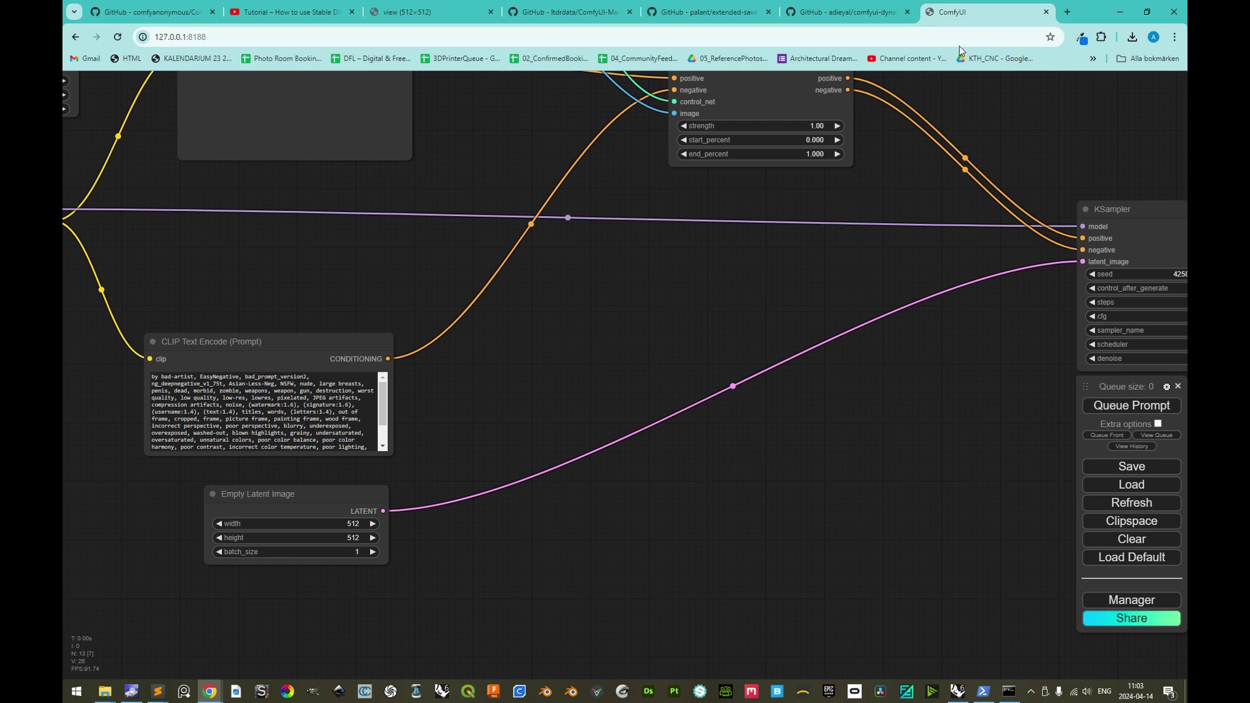
Step: Turn on the extra queue options in the reloaded workflow, set the batch count to 5 and queue the prompt
scroll(780, 395, "down", 3)
scroll(374, 336, "up", 2)
left_click_drag(373, 336, 595, 472)
scroll(594, 472, "up", 1)
scroll(657, 326, "down", 3)
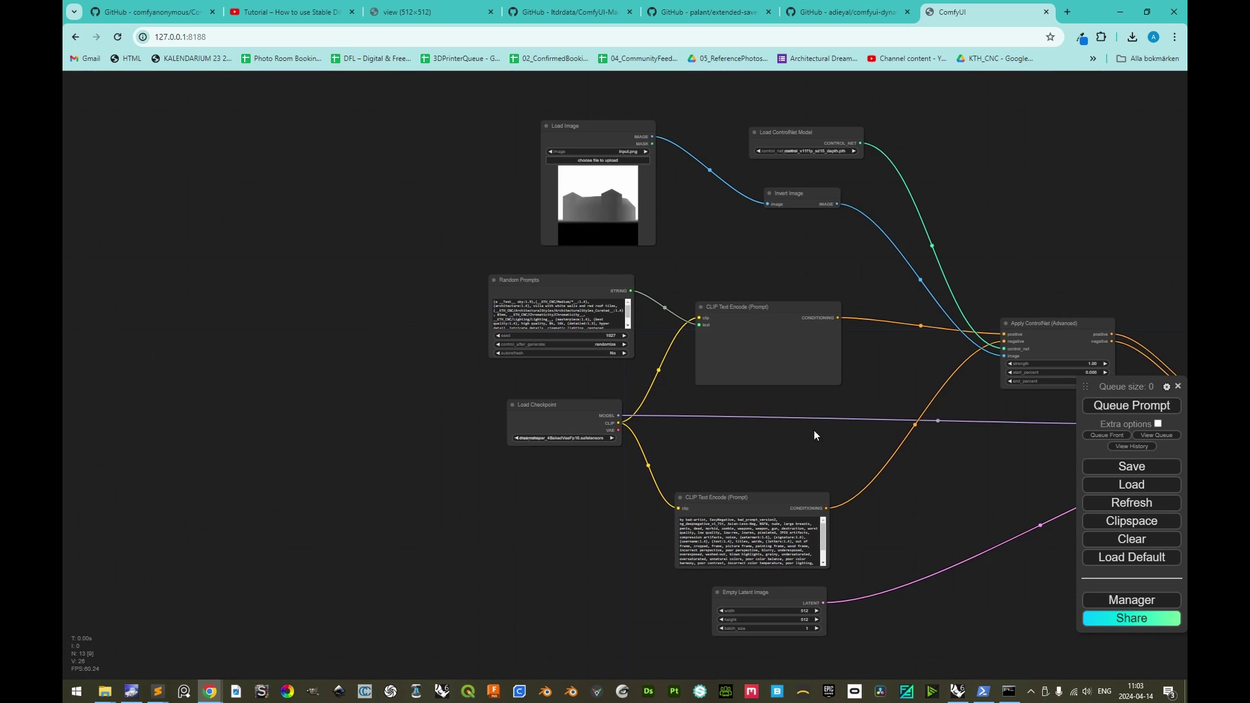
left_click_drag(814, 430, 608, 382)
scroll(717, 407, "up", 4)
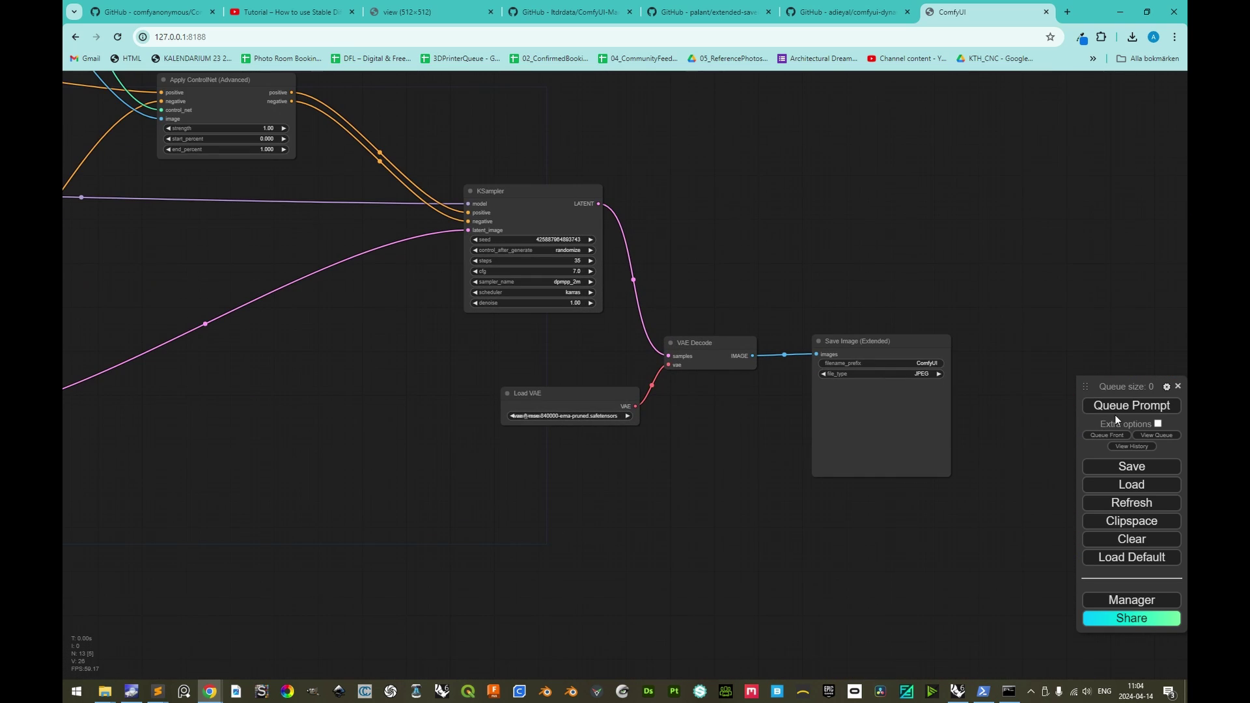
left_click(1159, 424)
double_click(1142, 435)
type("5")
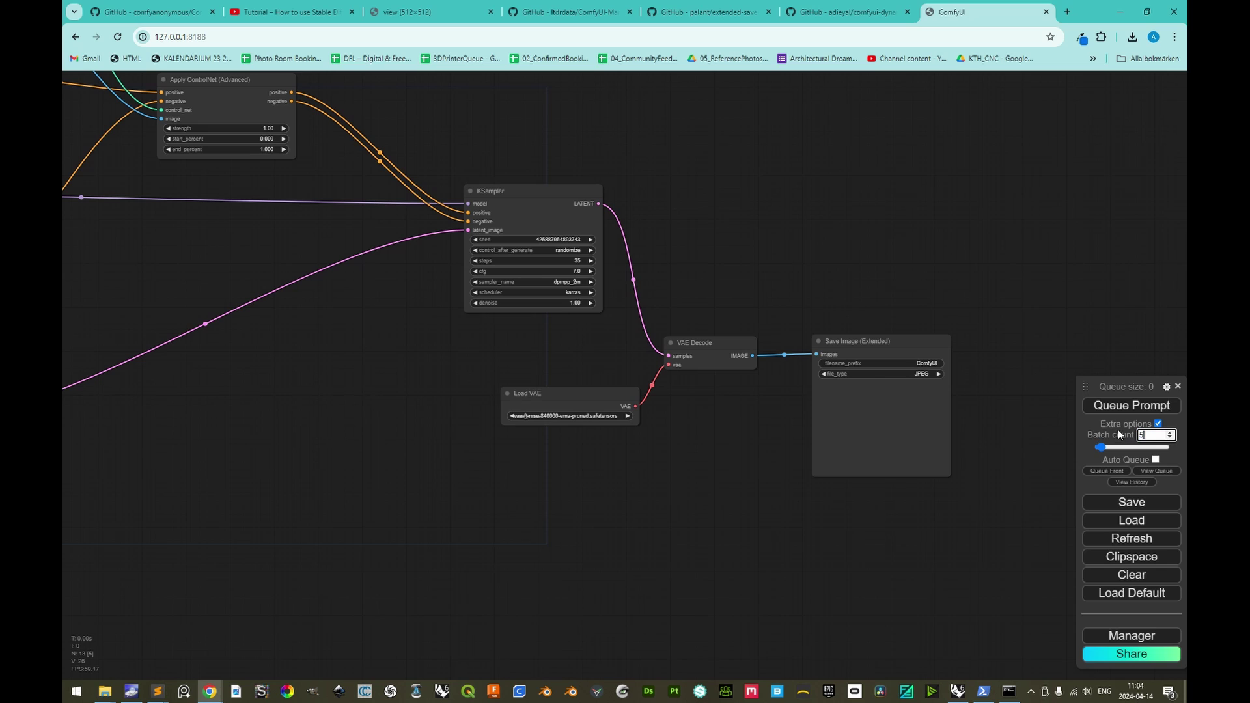
left_click(1101, 405)
scroll(987, 422, "up", 1)
scroll(974, 420, "up", 5)
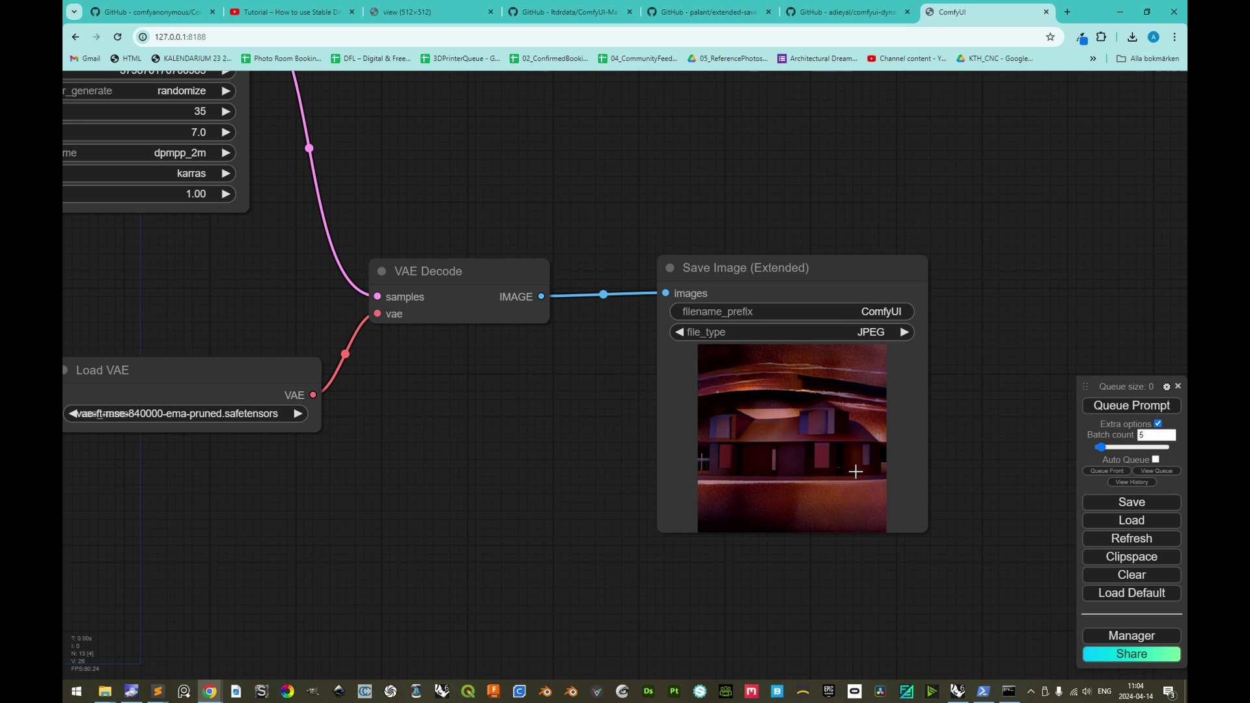
Step: Delete "(a __Test__ sky:1.9)," from the start of the Random Prompts text
scroll(802, 483, "down", 5)
left_click_drag(803, 483, 1087, 479)
scroll(547, 348, "up", 5)
scroll(547, 344, "up", 5)
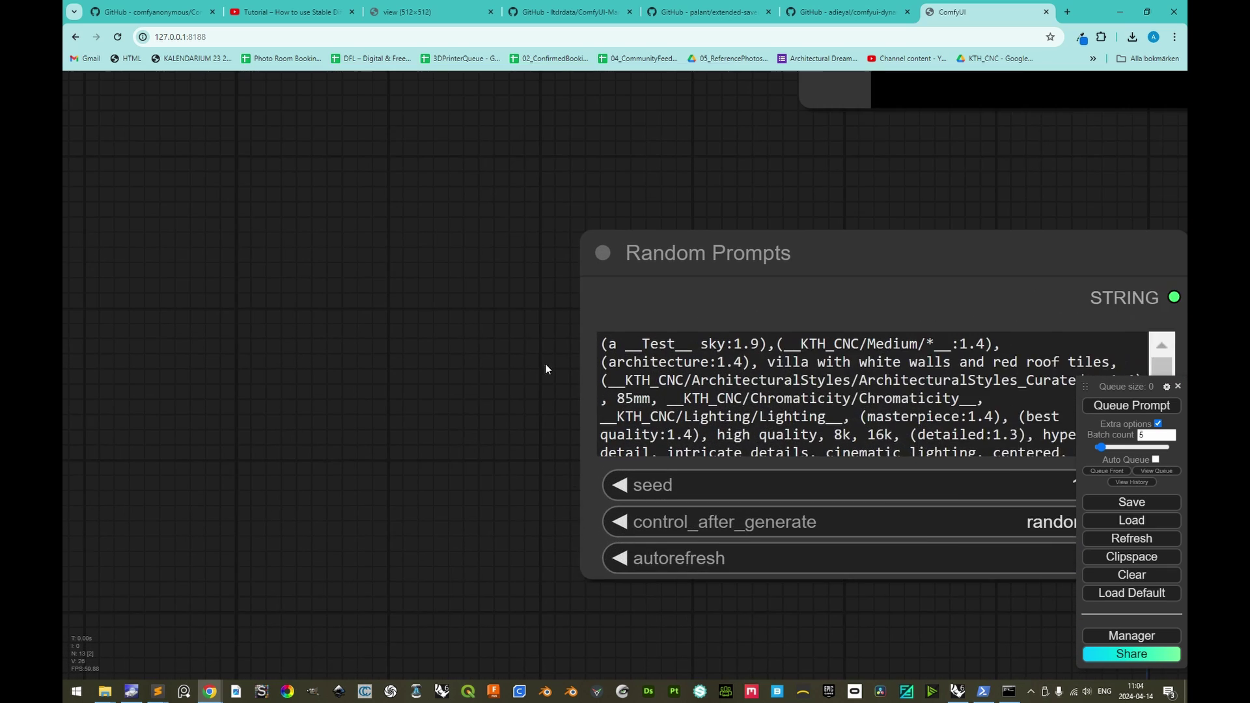
left_click_drag(643, 327, 877, 327)
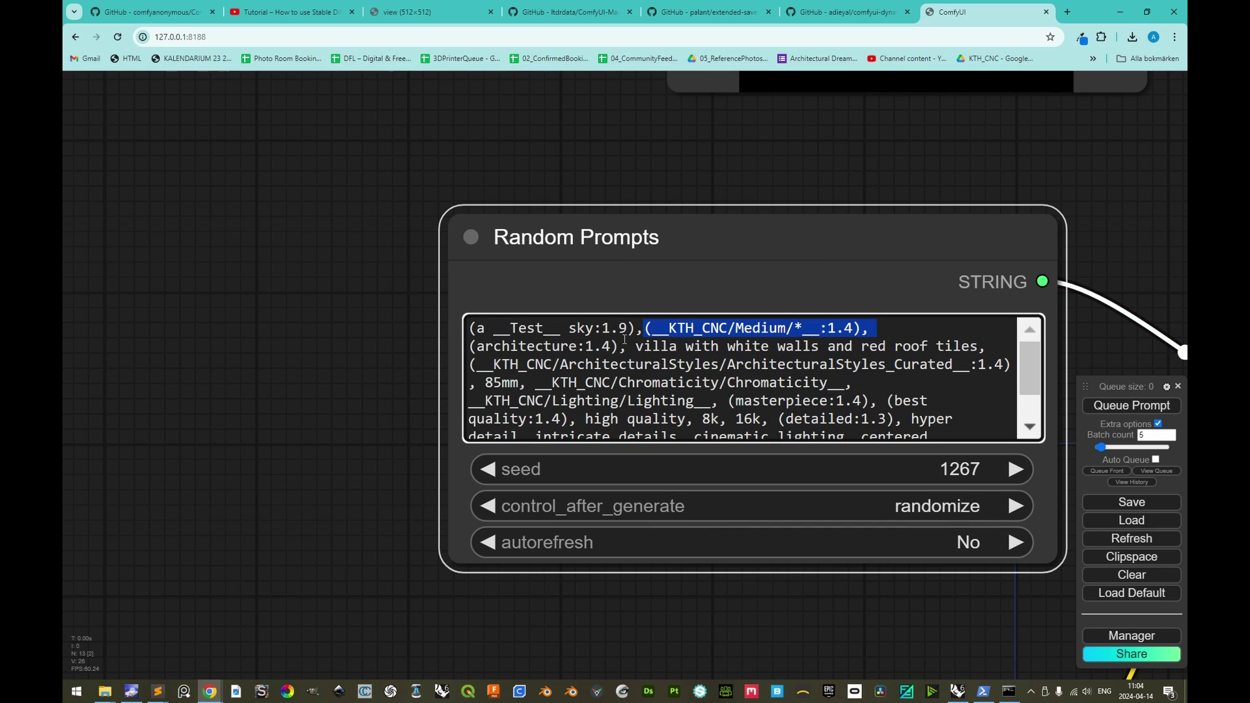
left_click(643, 327)
left_click_drag(643, 327, 468, 327)
key("BackSpace")
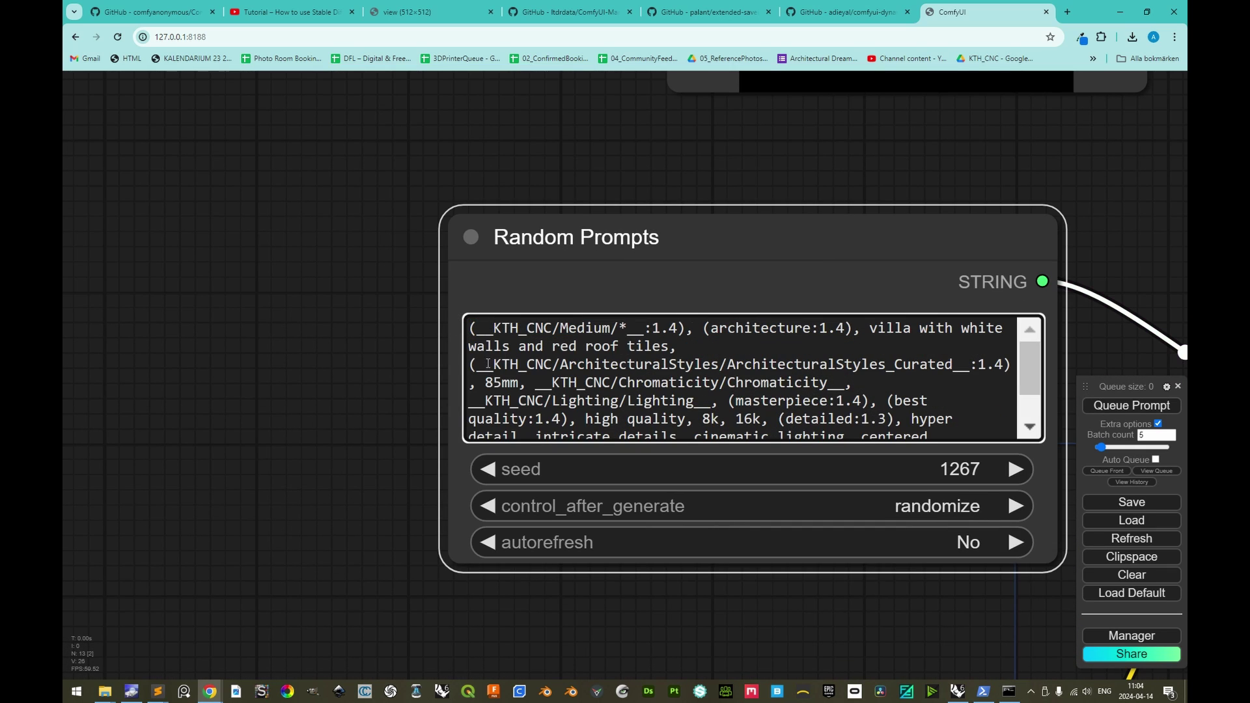
Step: Queue the workflow again with the shortened Random Prompts text and bring the Save Image (Extended) preview into view
scroll(485, 324, "down", 5)
key("ctrl+Return")
scroll(988, 427, "down", 2)
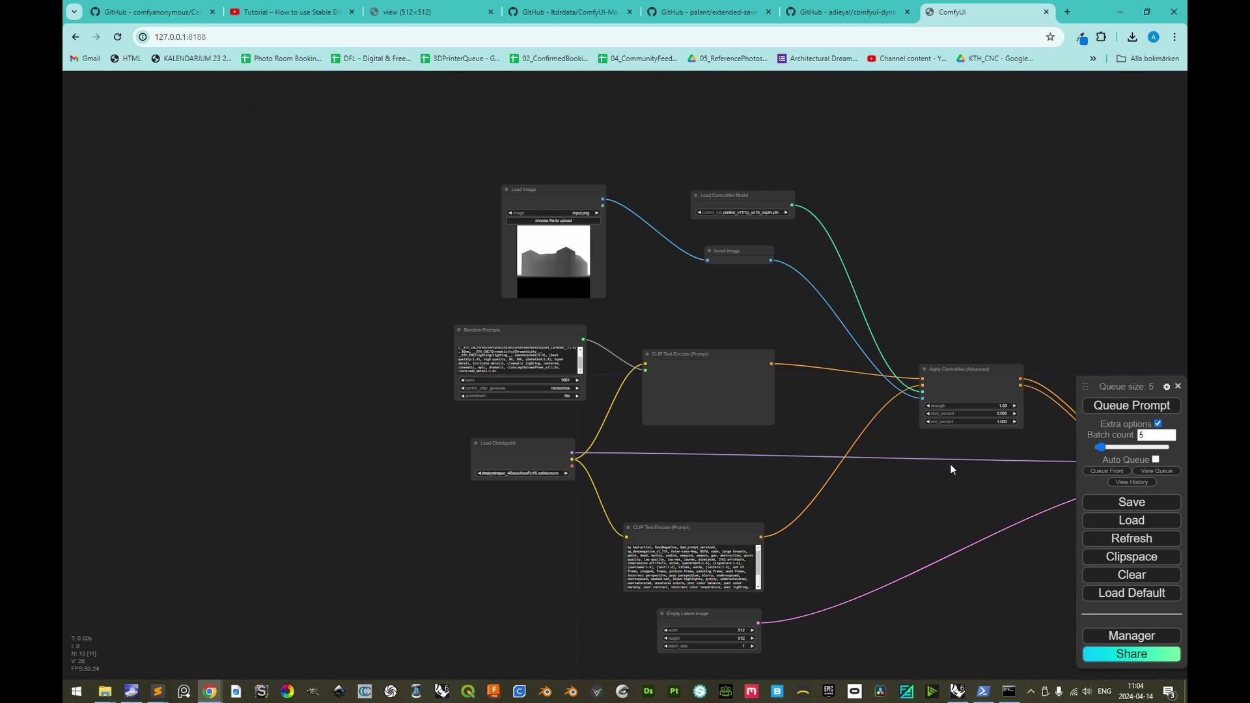
left_click_drag(950, 464, 596, 388)
scroll(741, 423, "up", 4)
scroll(880, 428, "up", 3)
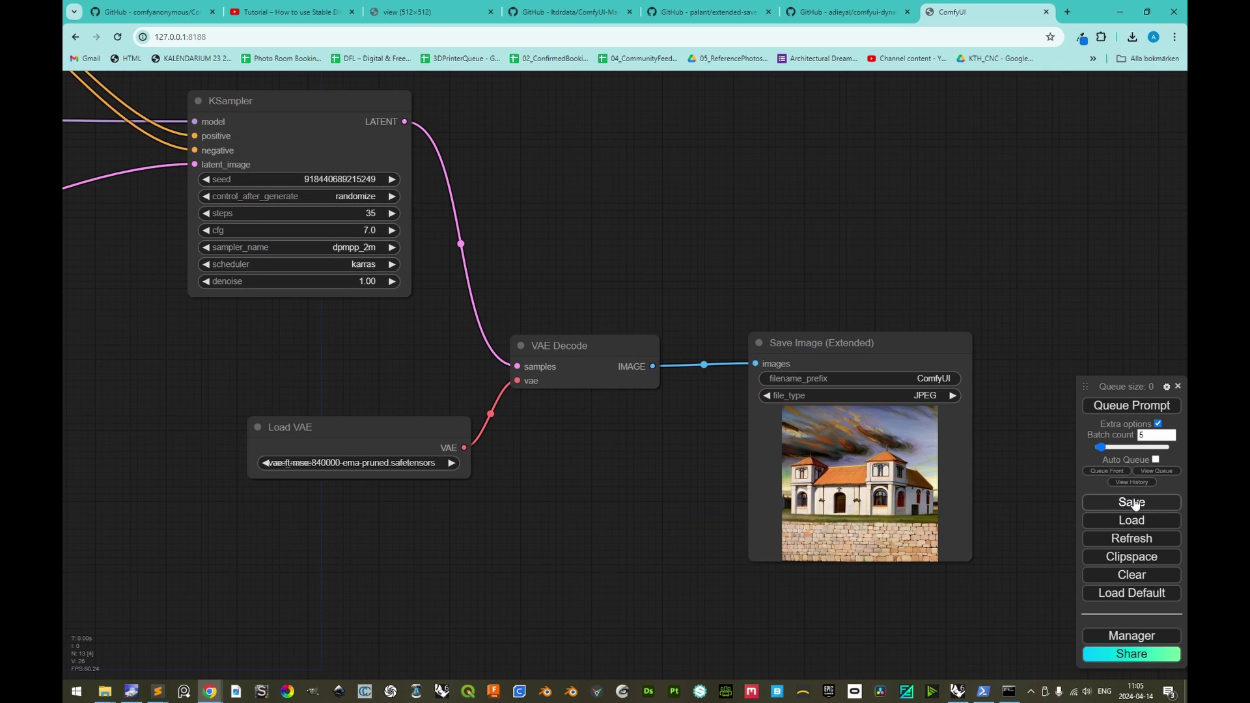
Step: Save the workflow as 240414_ArchitecturalDreamscape
left_click(1133, 503)
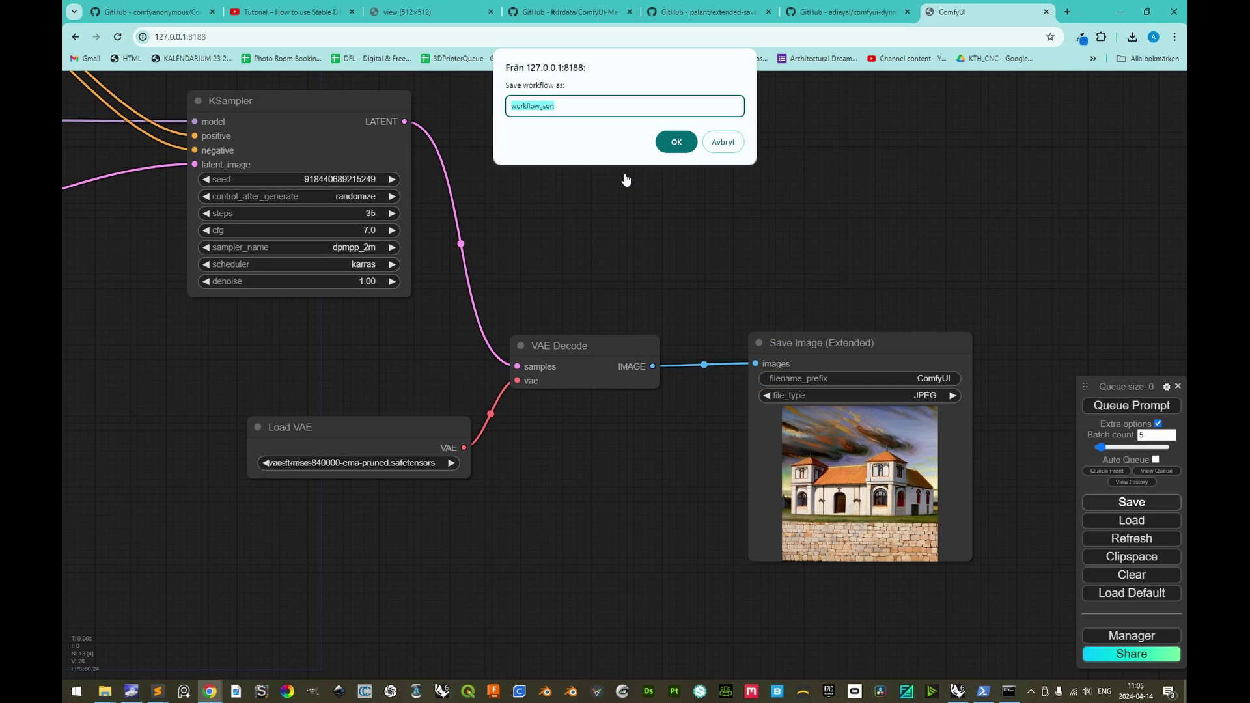
type("240414_ArchitecturalDreamscape")
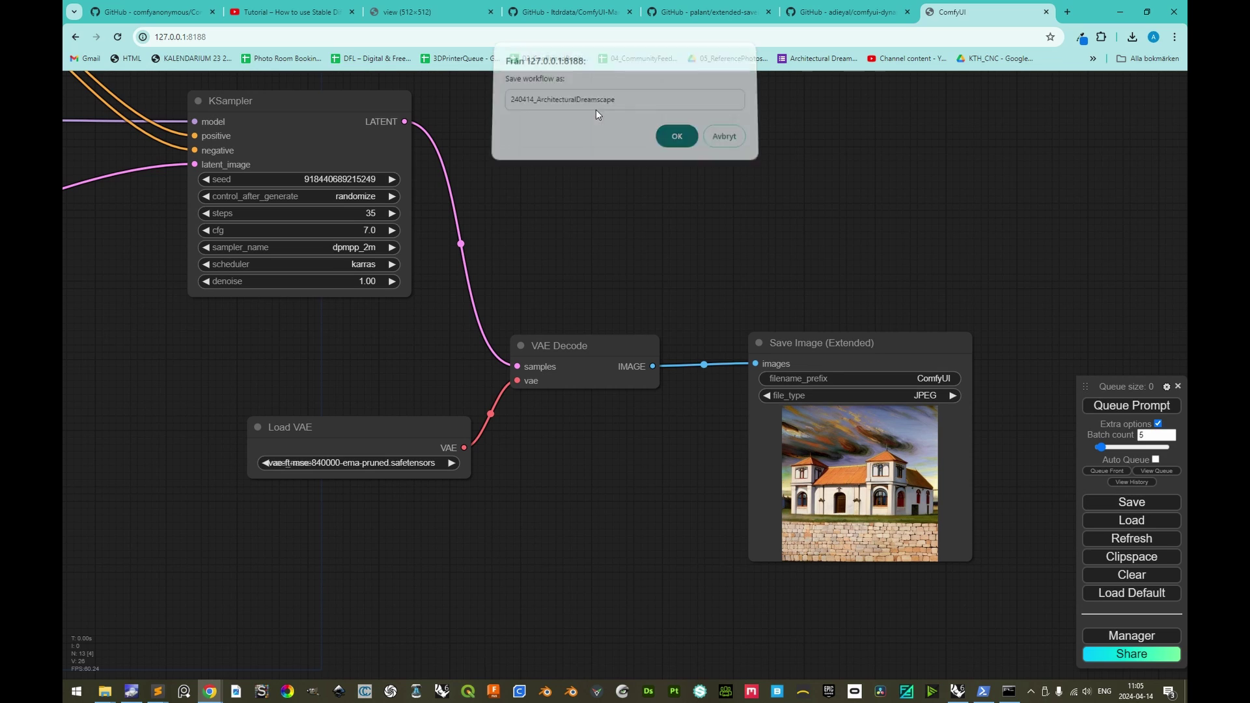
key("Return")
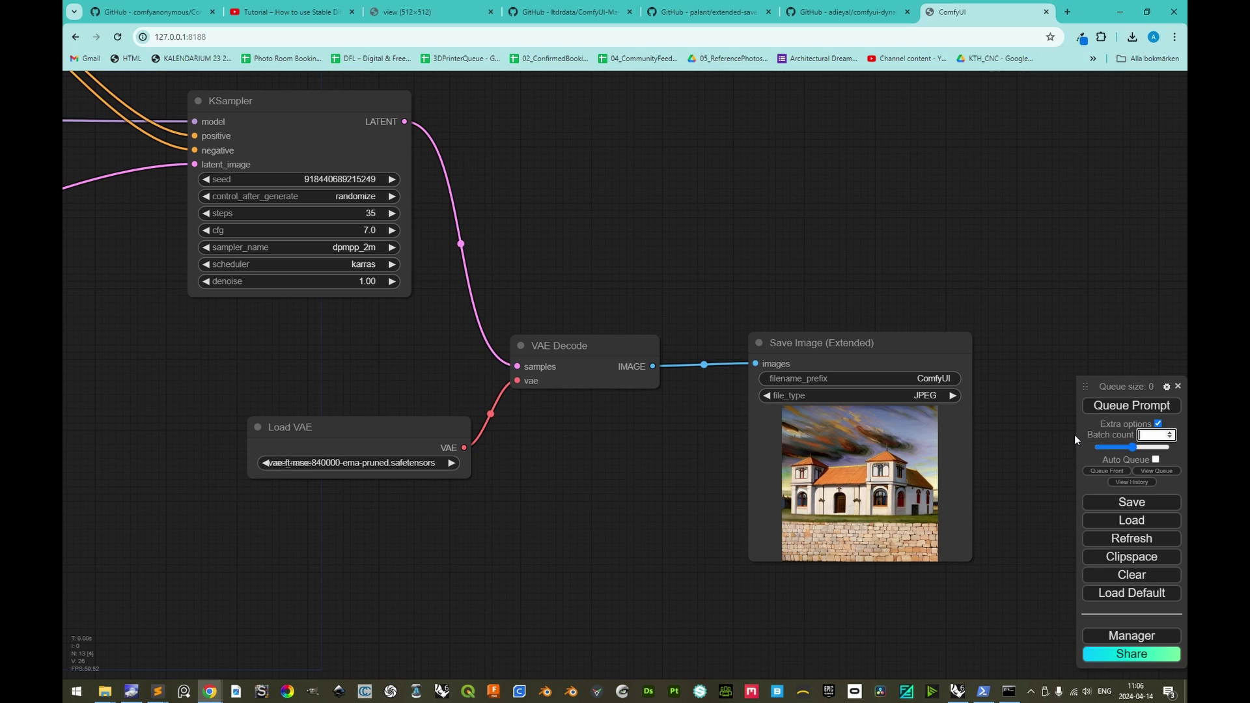
Step: Set the batch count to 250 and queue the prompt for a large run of images
type("250")
left_click(1134, 406)
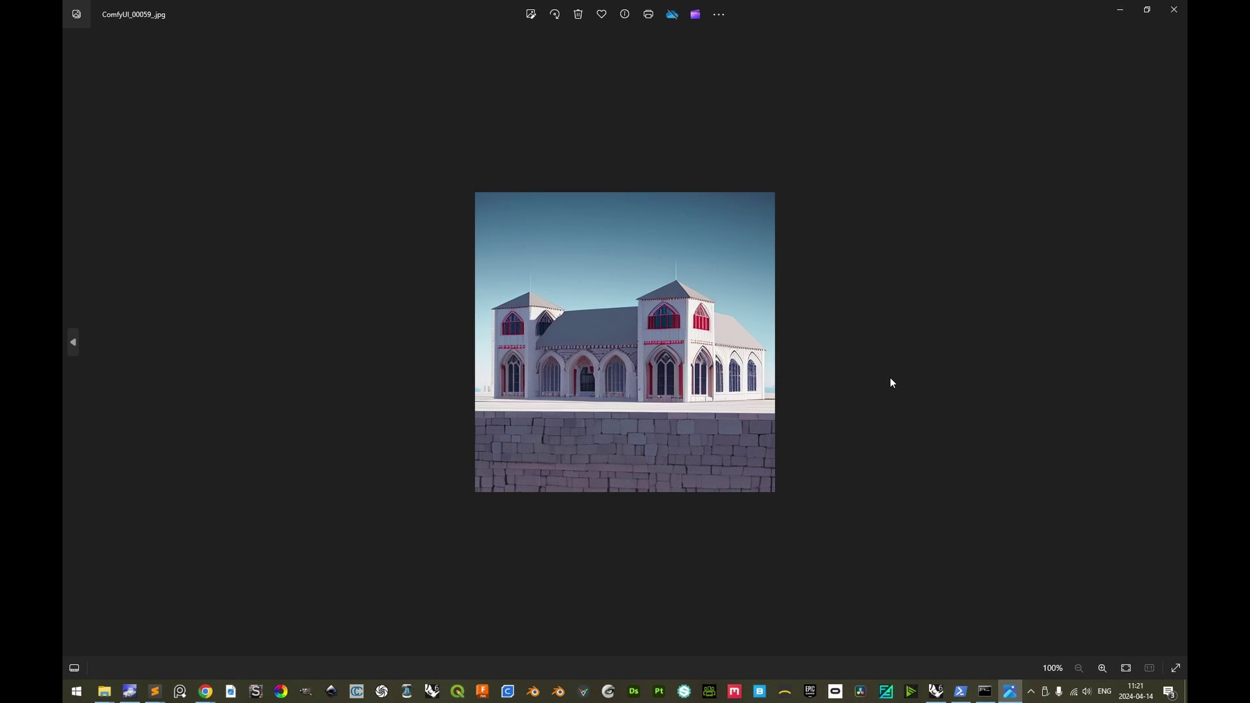
Step: Page through the generated images from ComfyUI_00059_.jpg to ComfyUI_00076_.jpg to compare their media, styles and colours
key("Right")
key("Right")
key("Right")
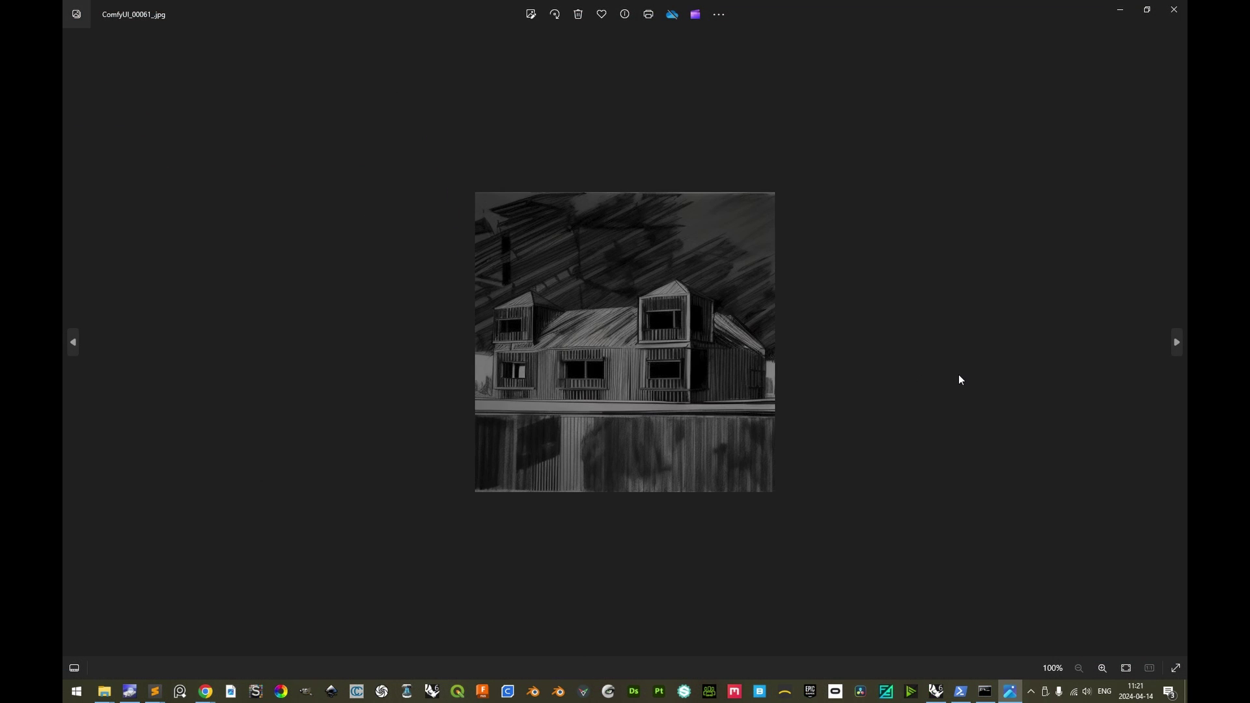
key("Right")
key("Right")
key("Right")
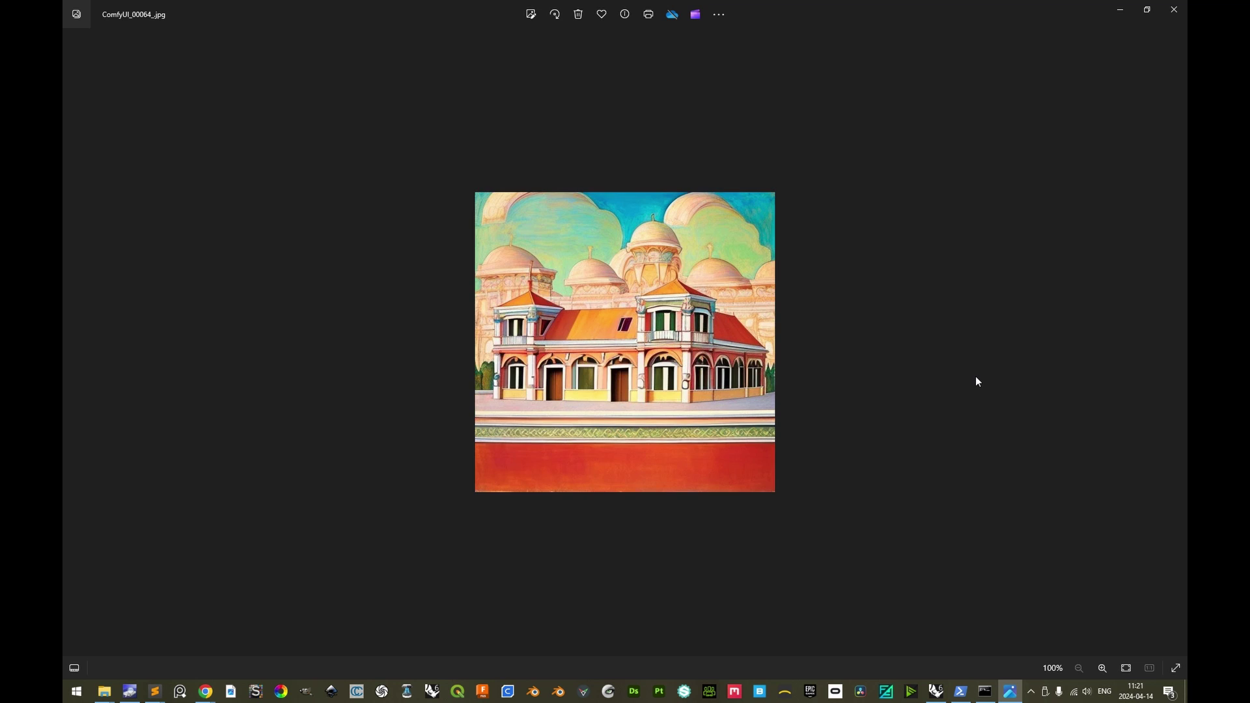
key("Right")
key("Right")
key("Right")
key("Right")
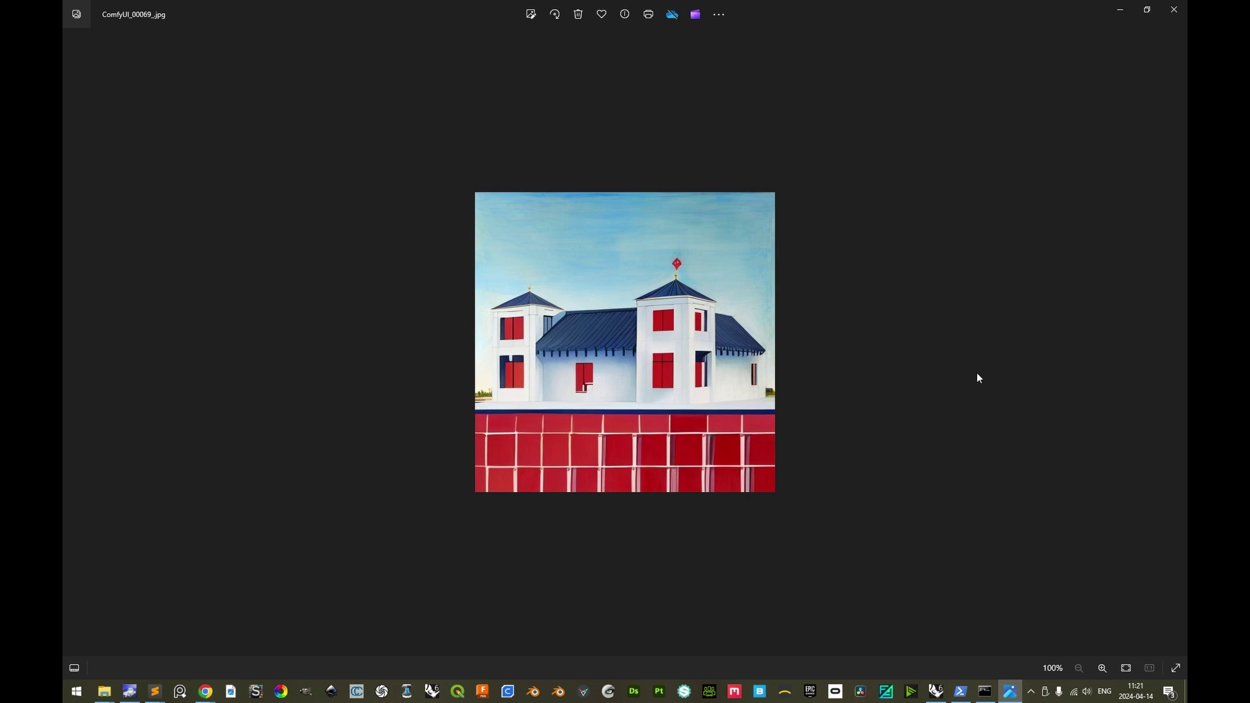
key("Right")
key("Right")
key("Right")
key("Right")
key("Right")
key("Right")
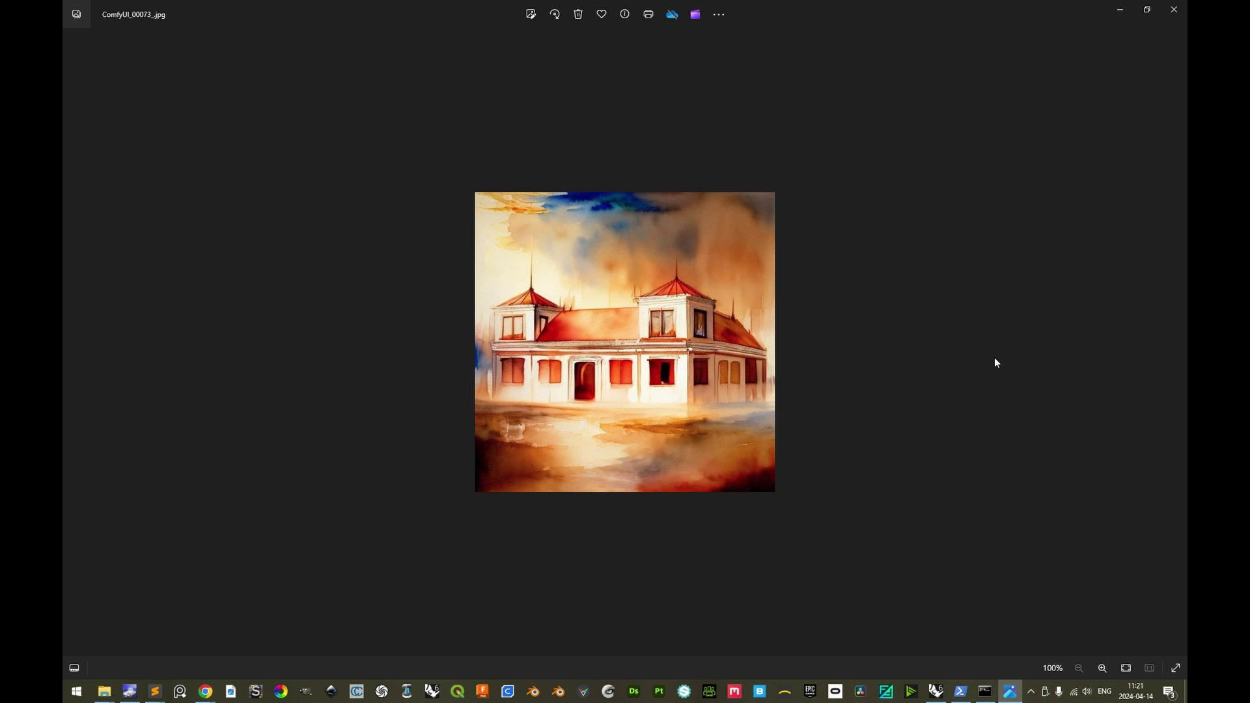
key("Right")
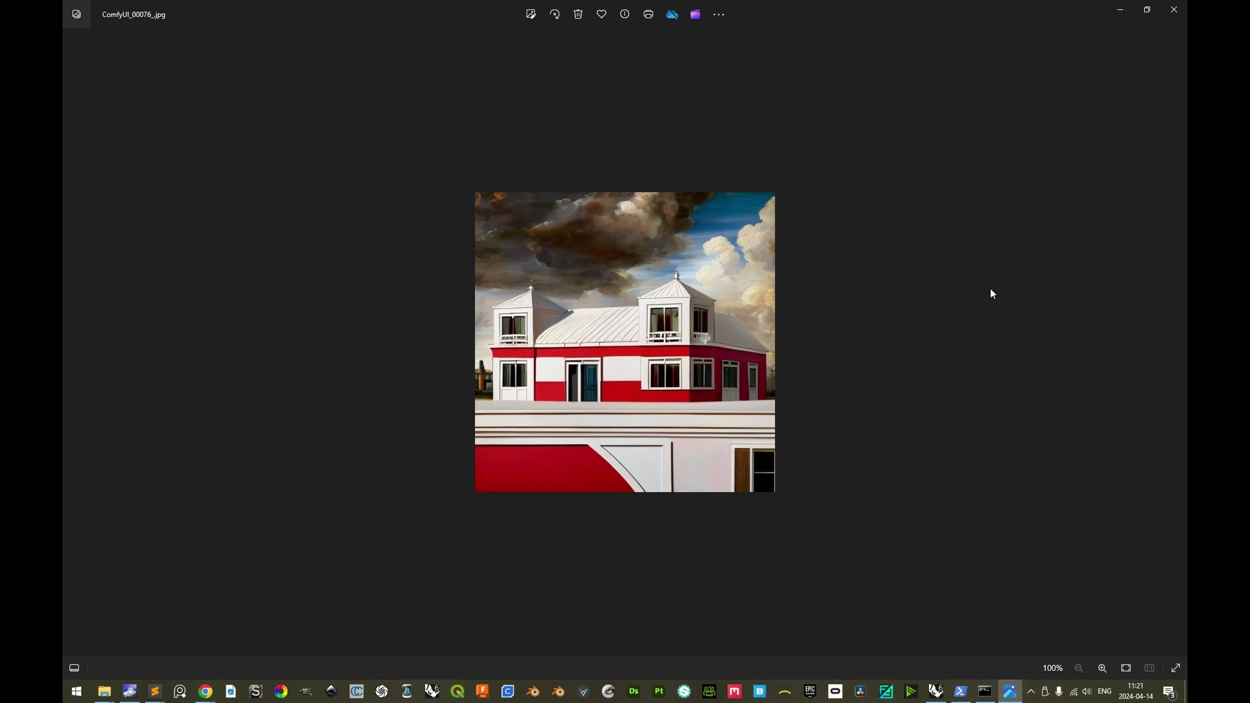